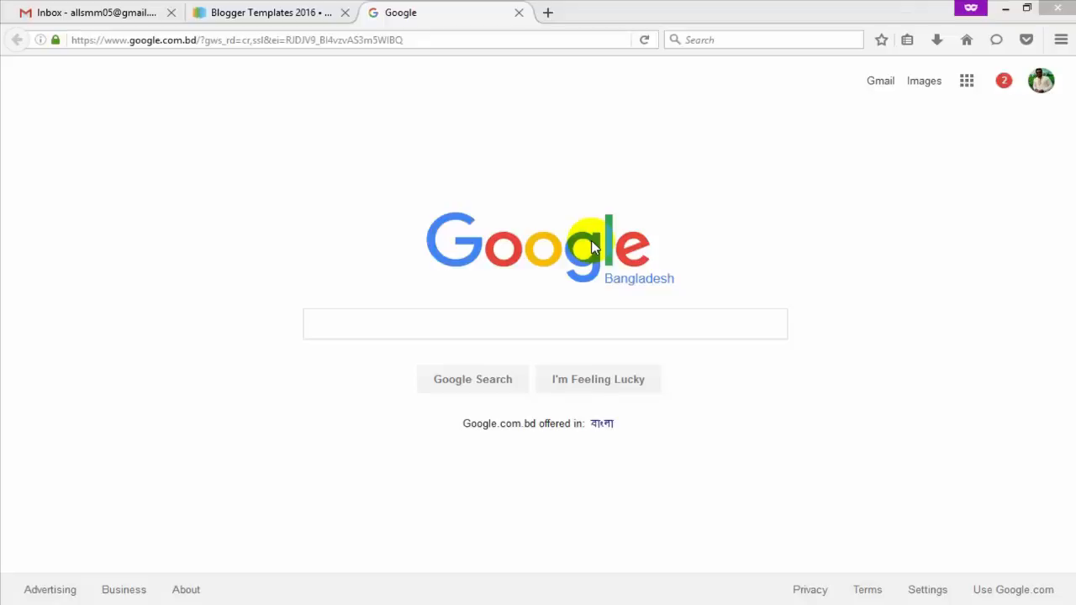
Check which Google account is currently signed in.
click(1041, 80)
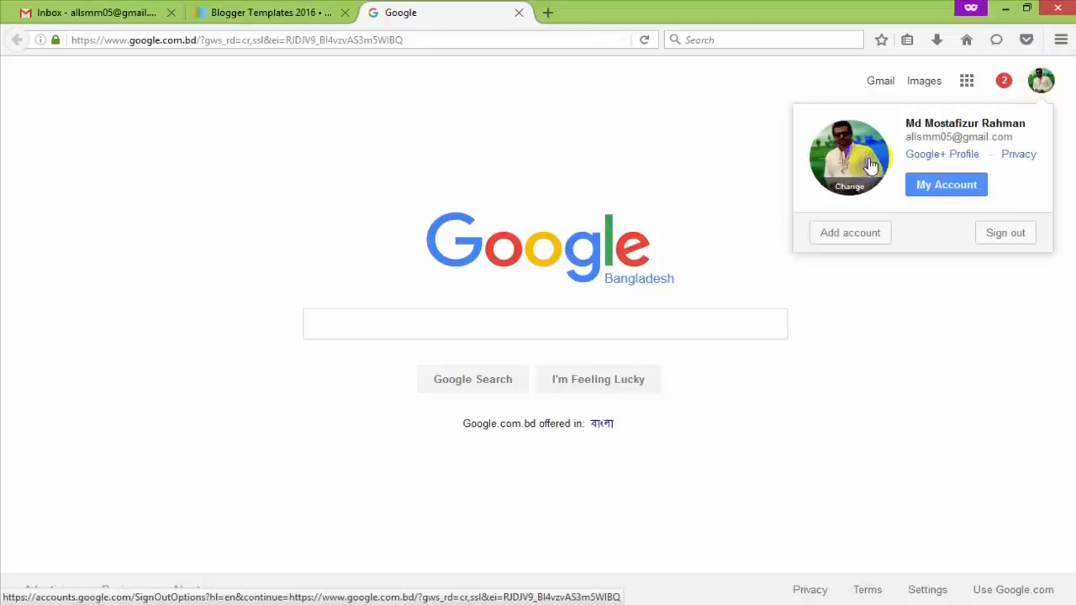
click(722, 151)
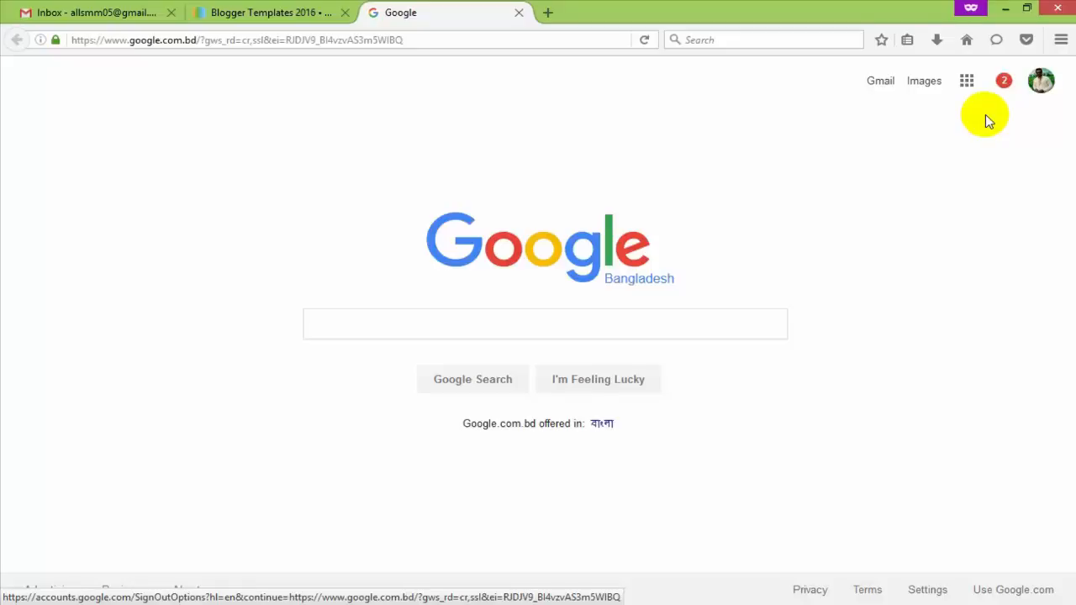
Search Google for "blogger" and return to the Google homepage.
click(425, 326)
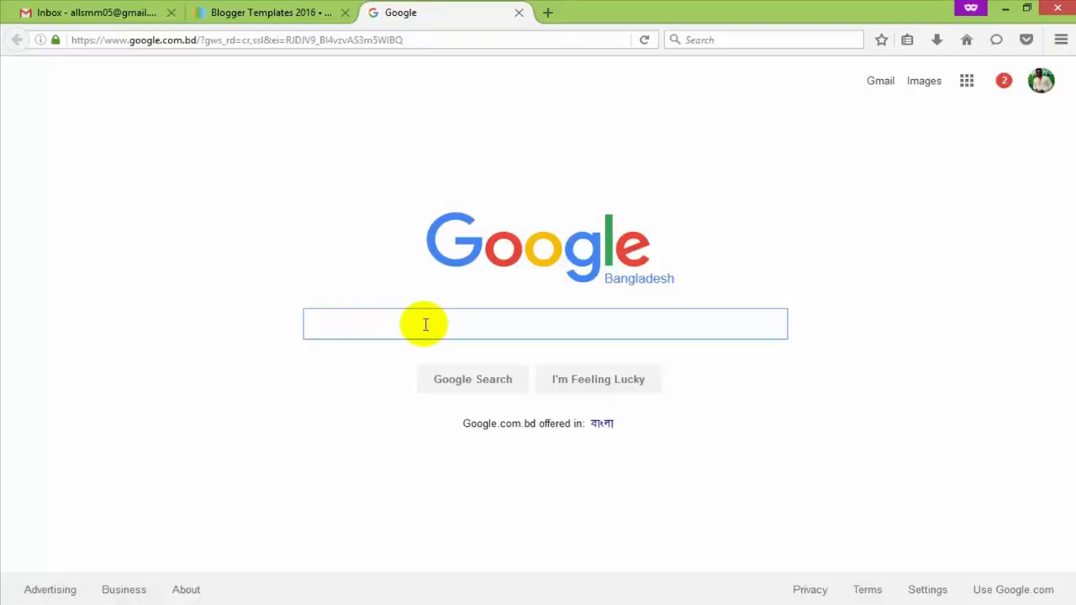
text(blogg)
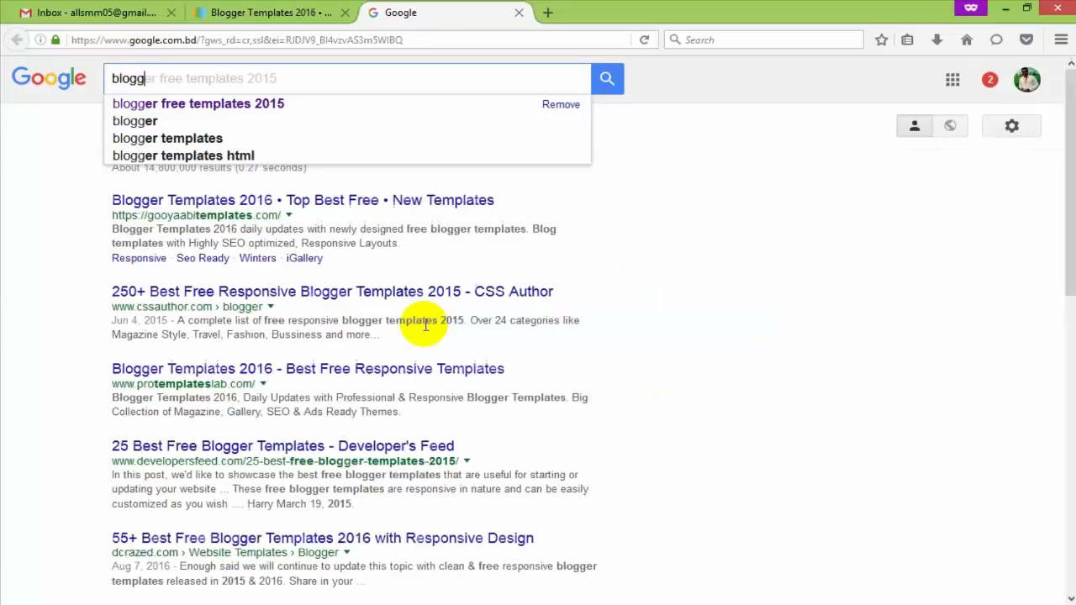
click(176, 123)
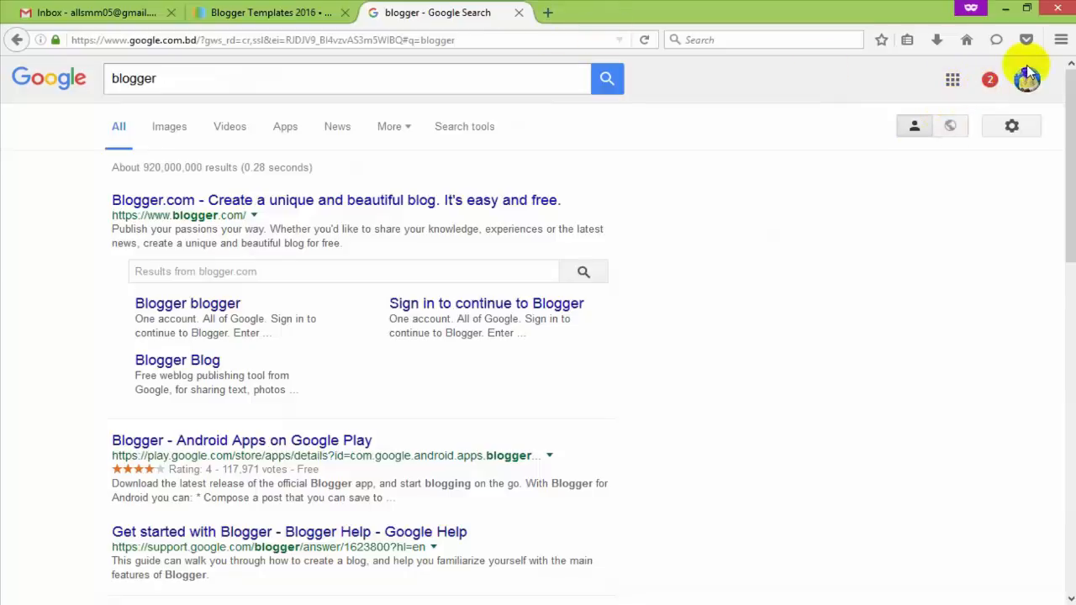
click(967, 40)
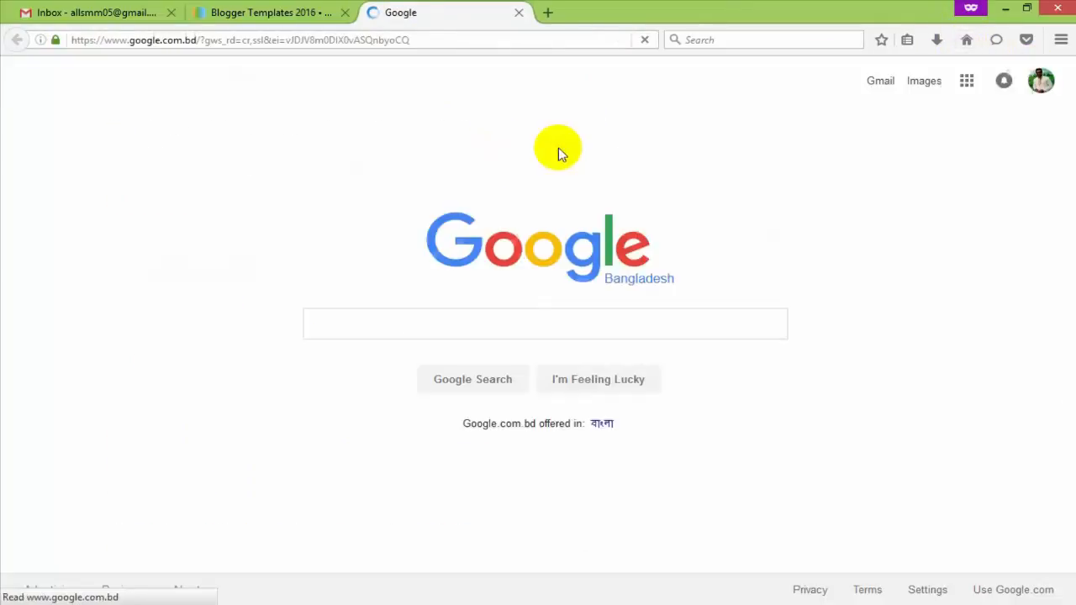
Open Blogger from the full list of Google apps and sign in by entering the account password.
click(968, 84)
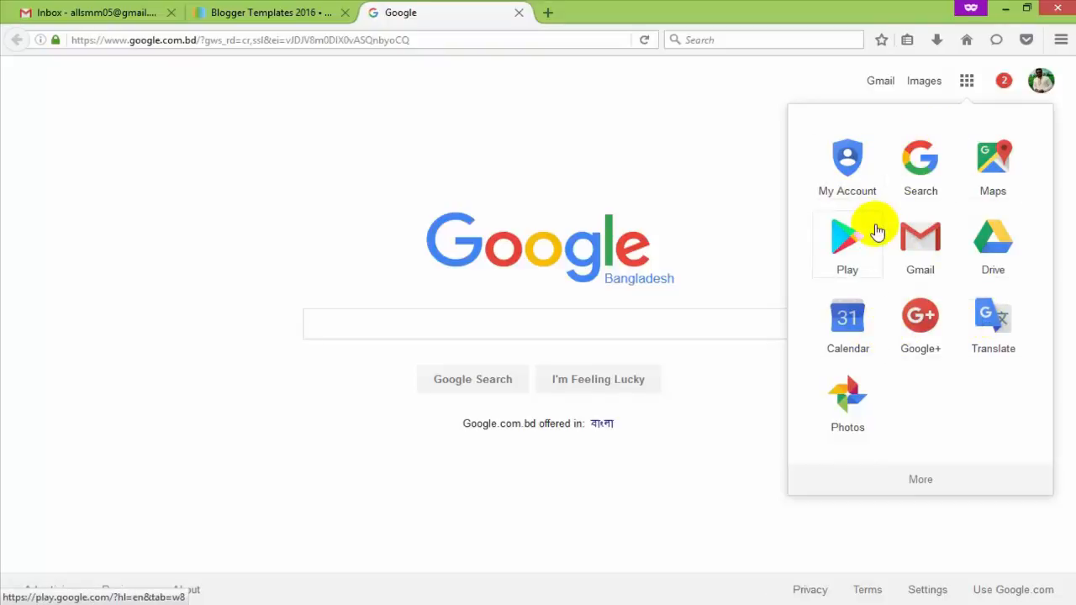
click(918, 481)
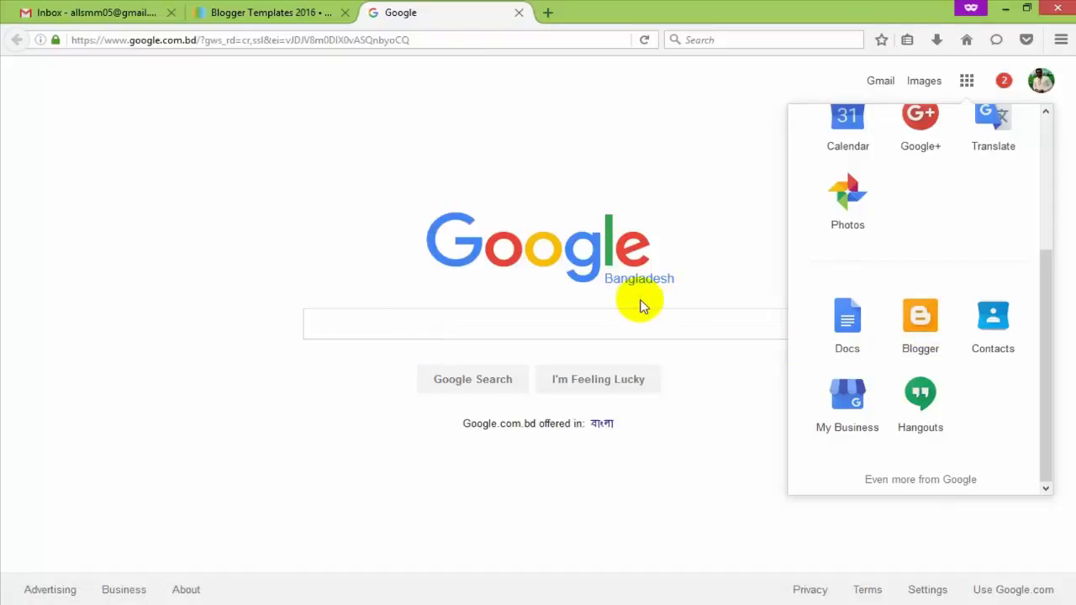
click(923, 330)
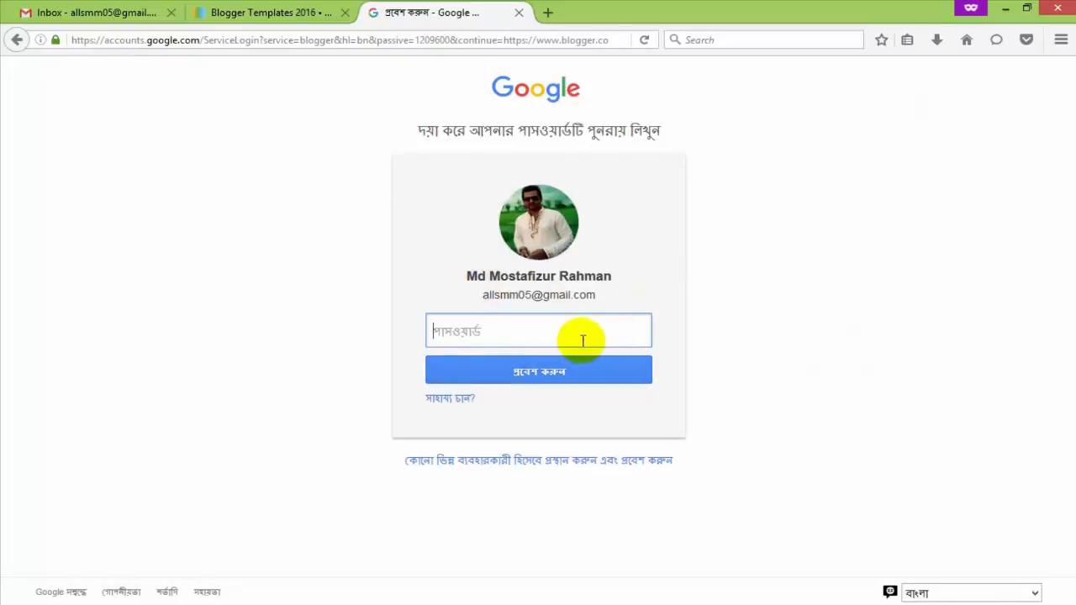
text(••••••••)
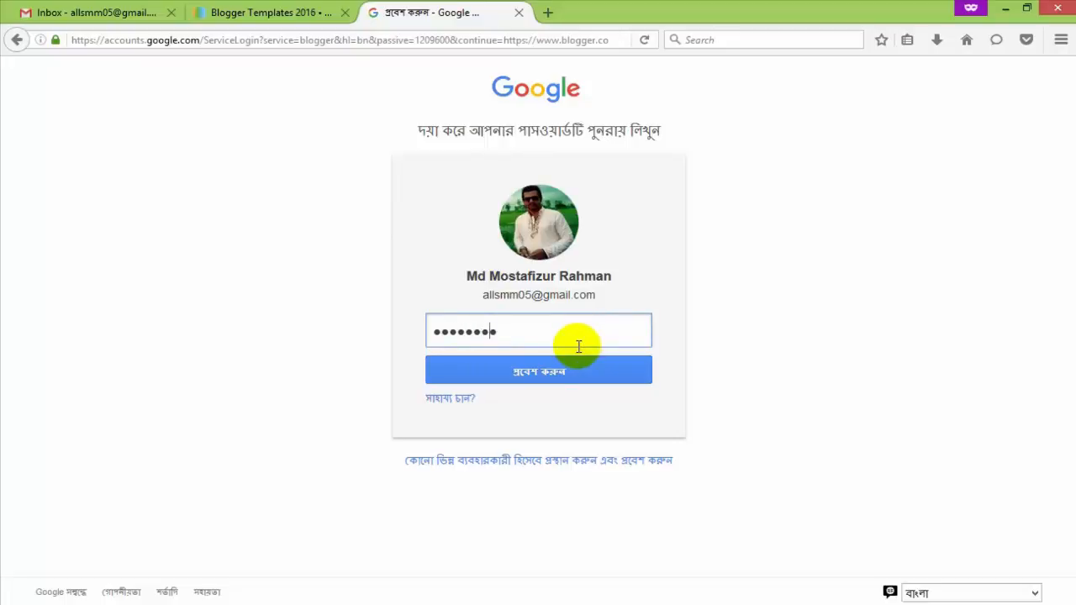
key(Return)
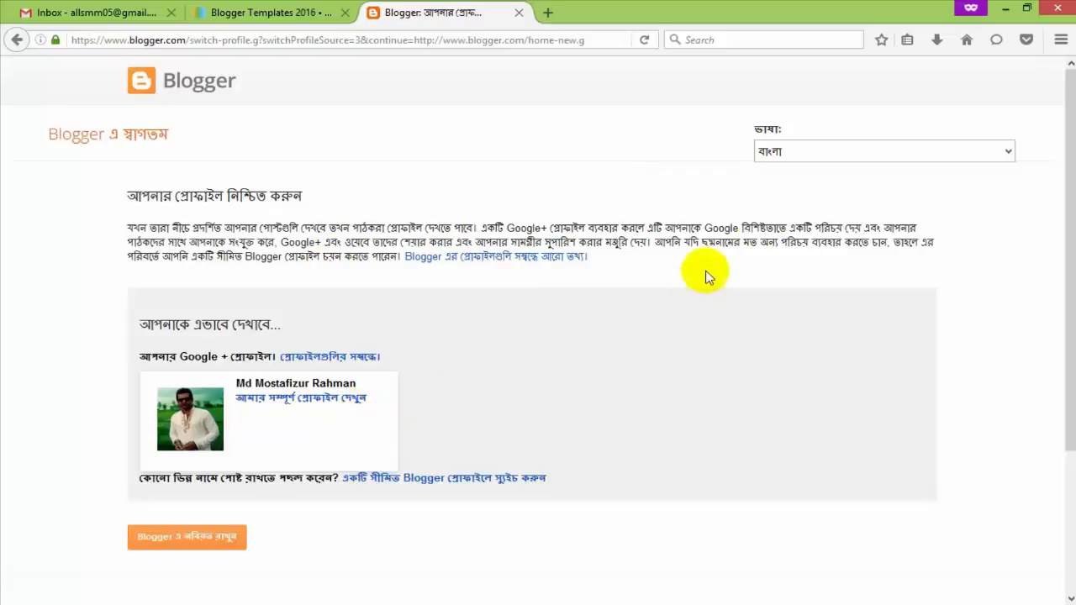
Set the Blogger language to English (United States) and continue to Blogger with the Google+ profile.
click(895, 157)
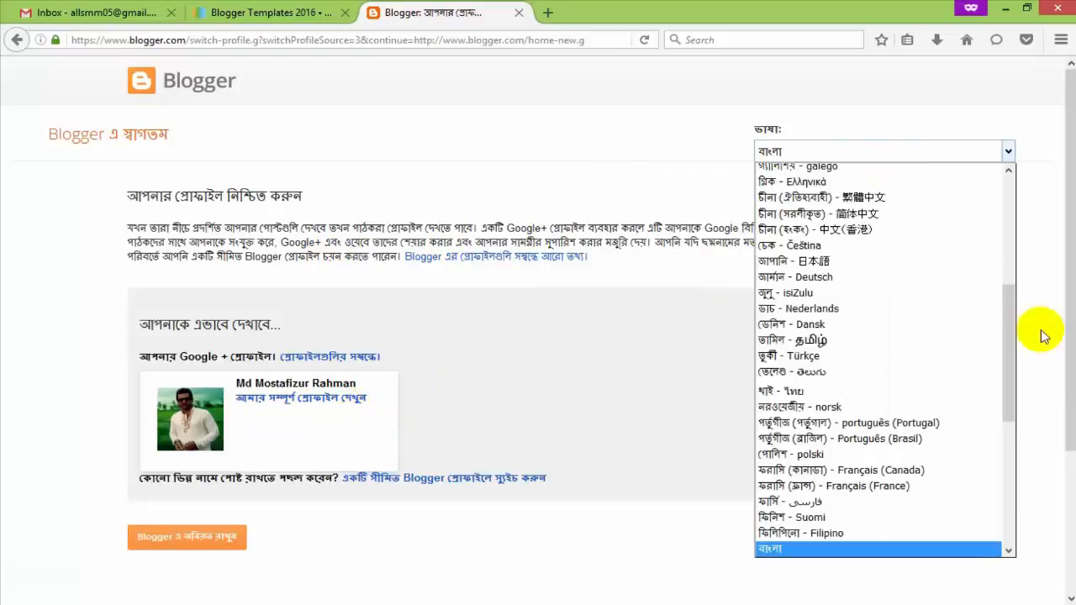
drag(1010, 342, 1009, 192)
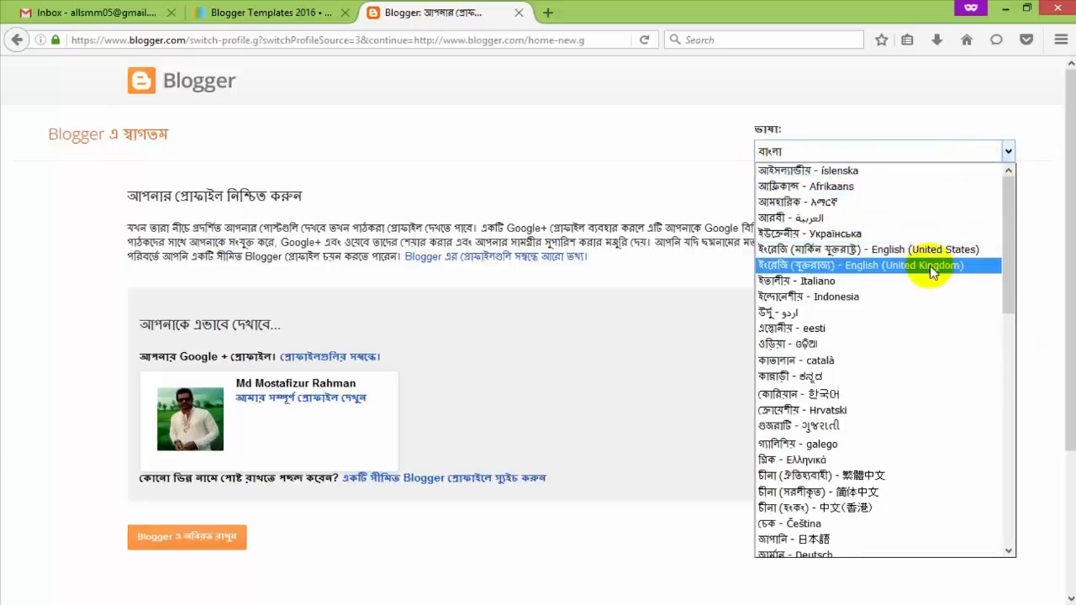
click(943, 248)
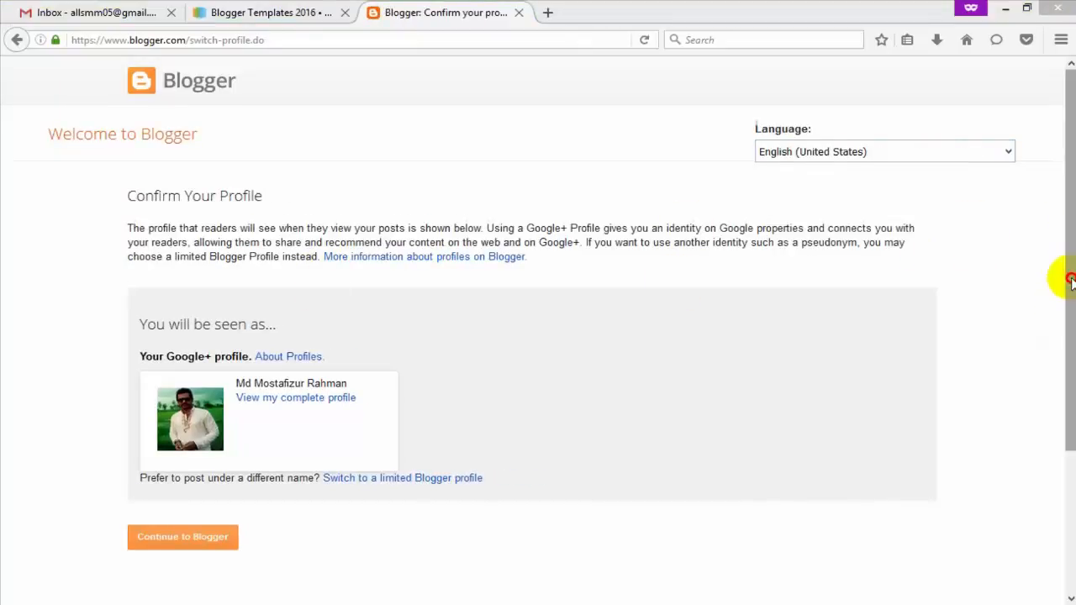
mouse_move(1071, 278)
mouse_down()
mouse_move(1066, 309)
mouse_move(1069, 277)
mouse_up()
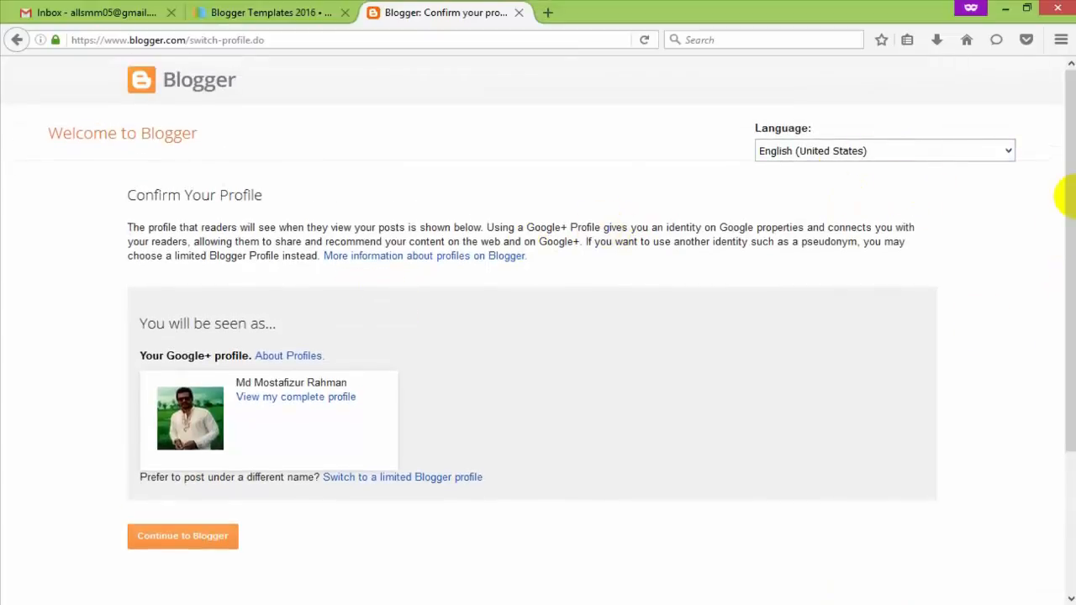
click(186, 543)
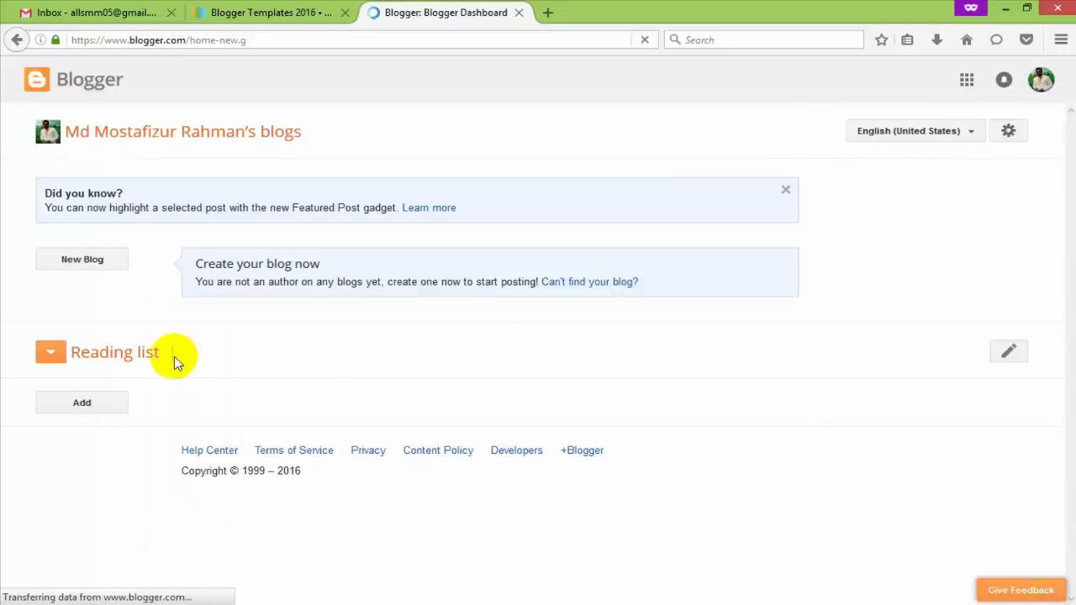
Start creating a new blog and enter the owner's full name as its title.
click(172, 354)
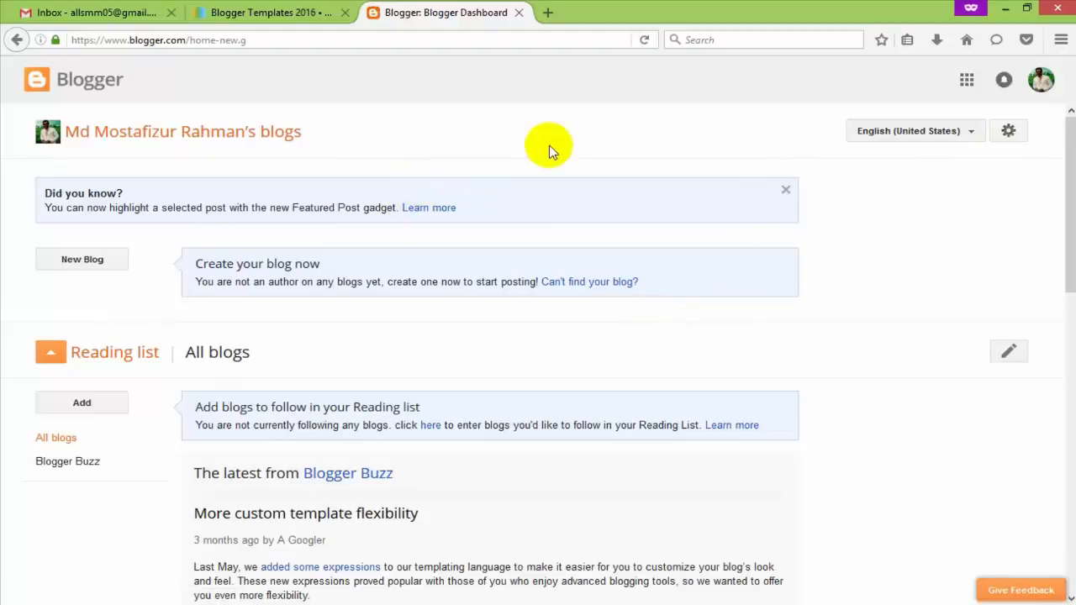
click(95, 262)
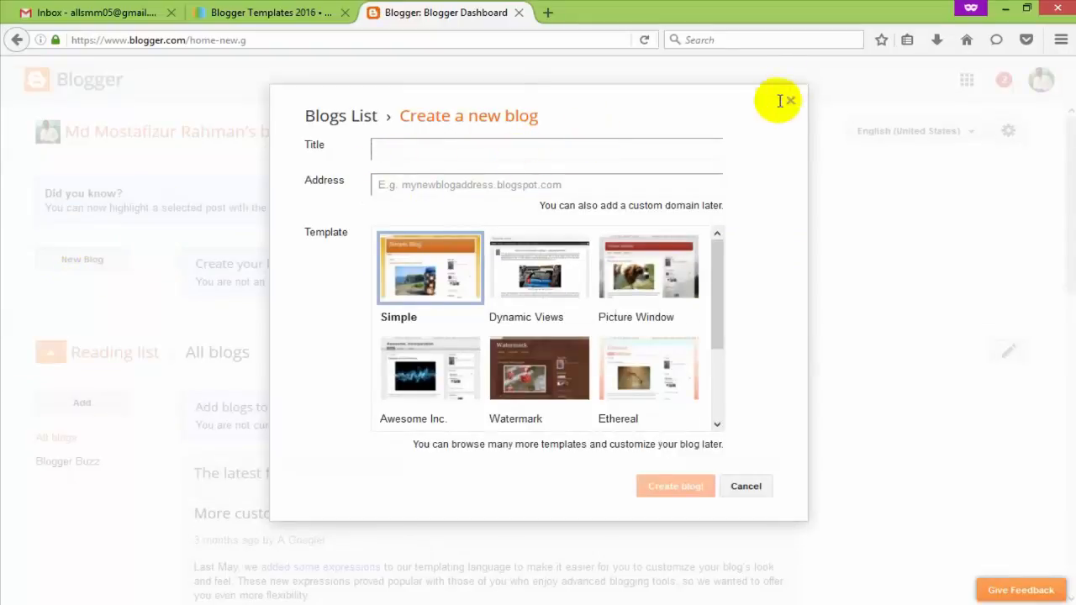
click(433, 273)
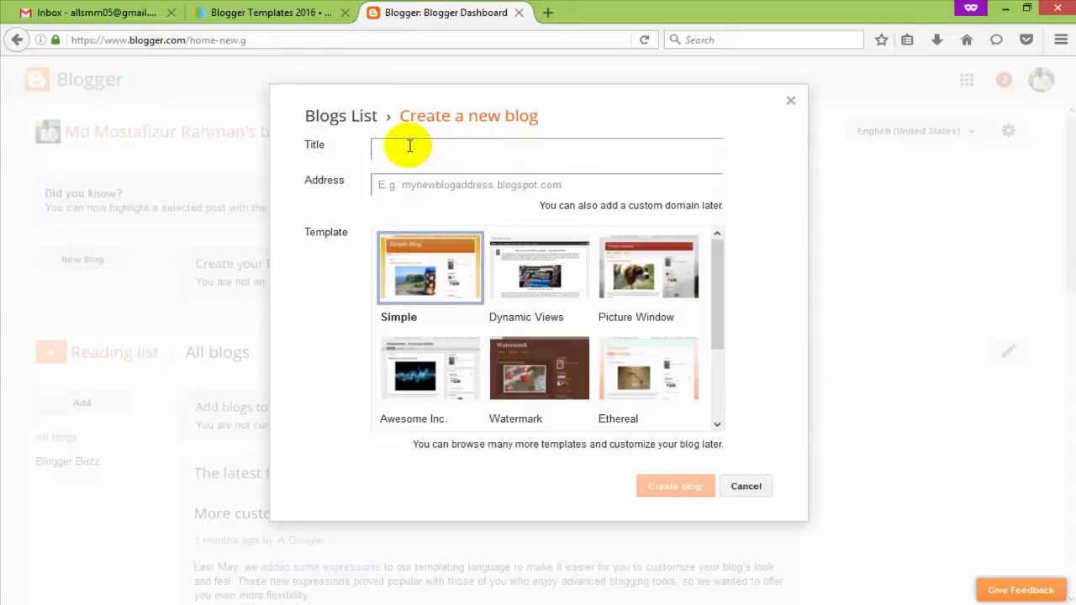
text(Md)
text( Mostafizur RAh)
text(mad)
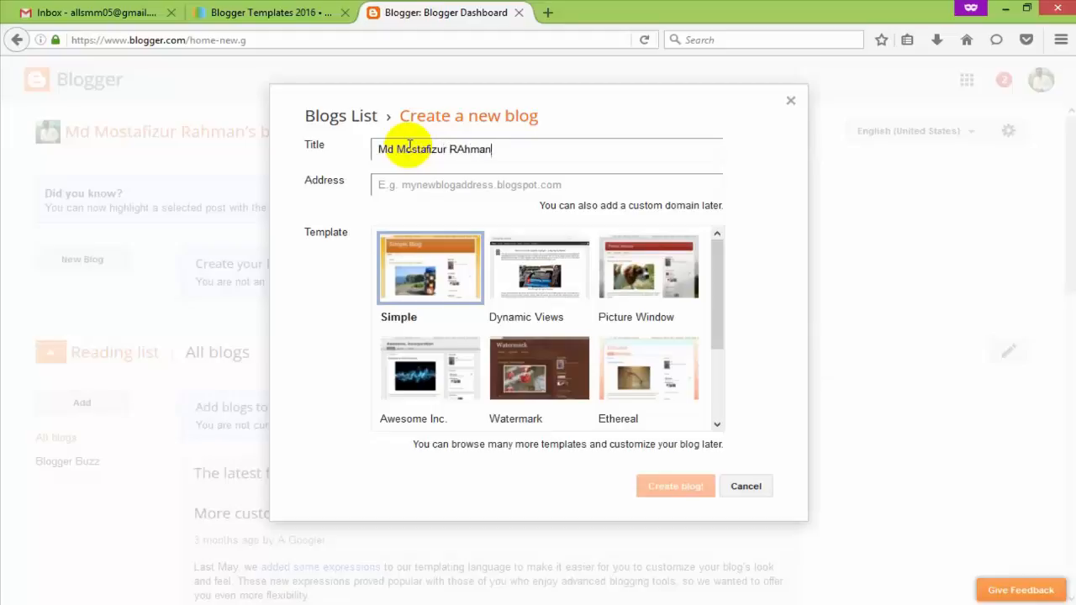
key(BackSpace)
key(BackSpace)
key(BackSpace)
key(BackSpace)
key(BackSpace)
text(ahman)
Enter the owner's name in one lowercase word as the blog address, using the suggested blogspot.com ending.
click(441, 190)
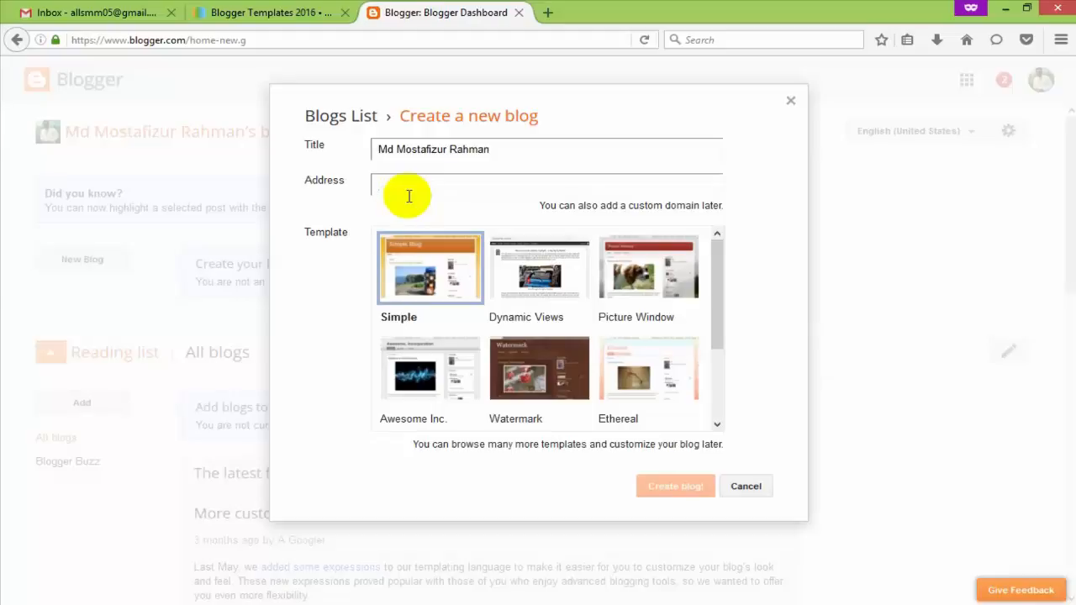
click(392, 179)
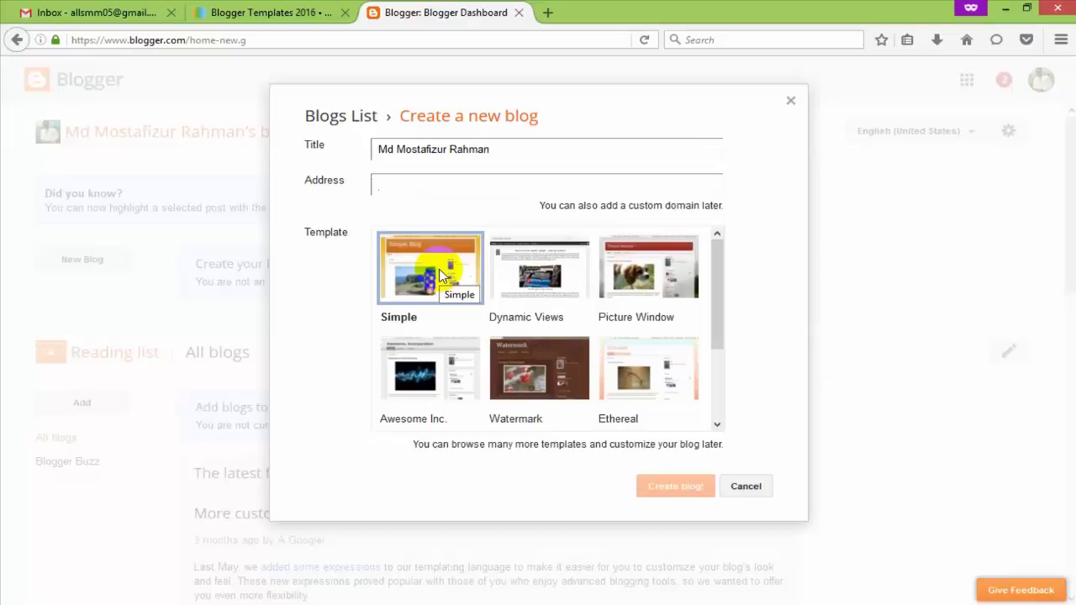
text(mostafizur)
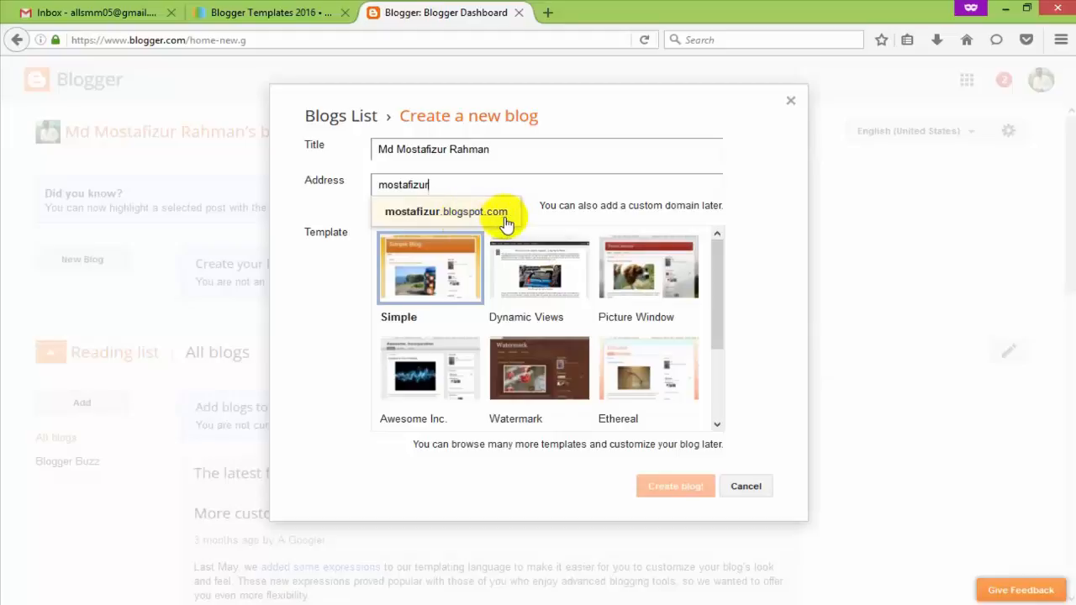
click(440, 212)
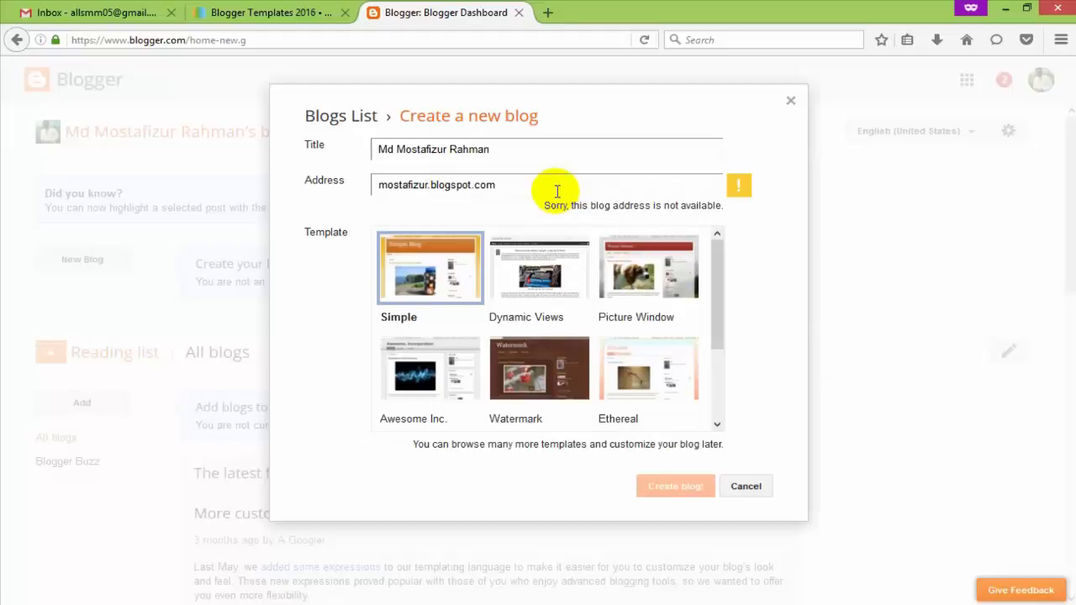
Append "info" to the name in the blog address, before .blogspot.com, and accept the suggested address.
text(in)
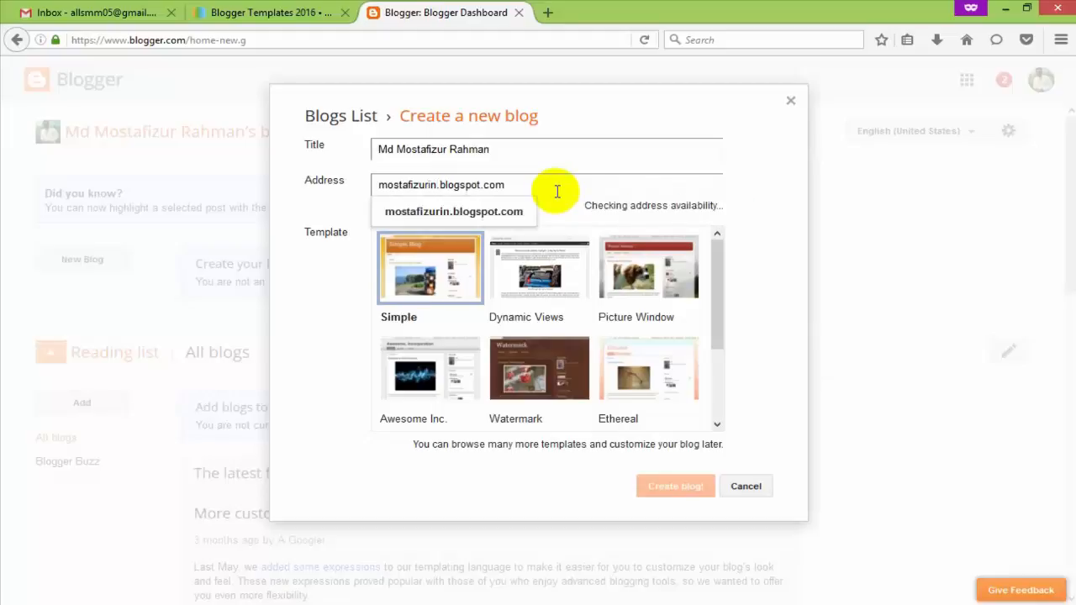
text(fo)
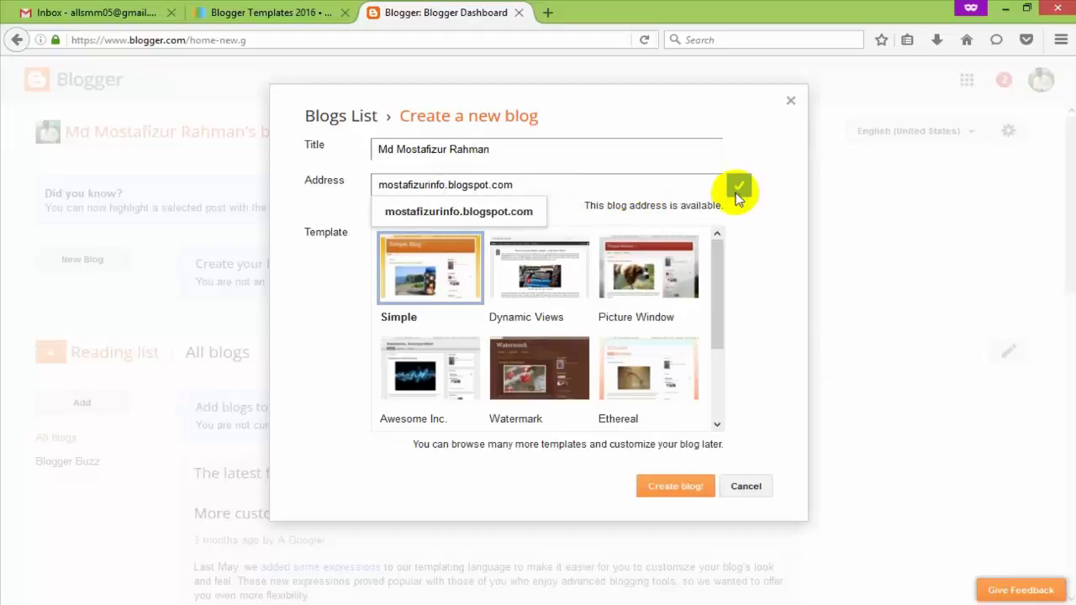
click(493, 215)
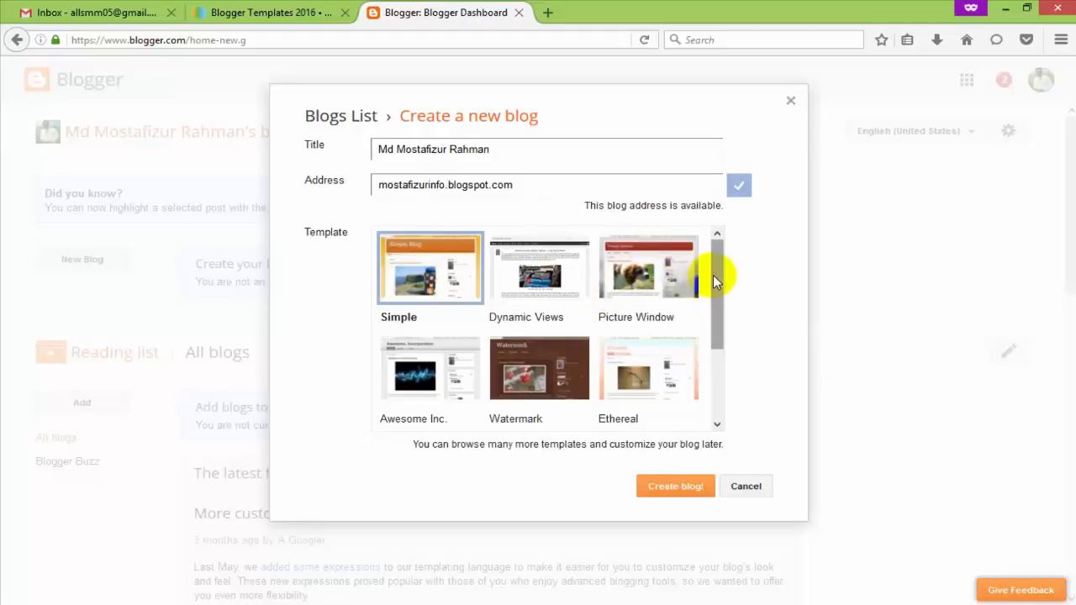
Browse the available templates, choose Awesome Inc. and create the blog.
drag(720, 281, 718, 307)
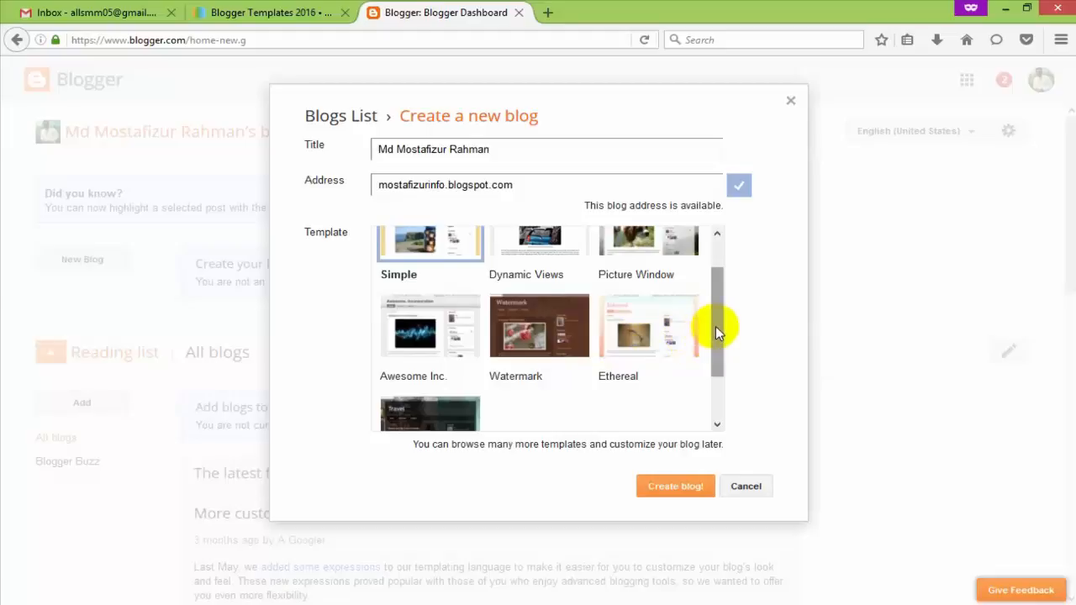
drag(715, 326, 719, 291)
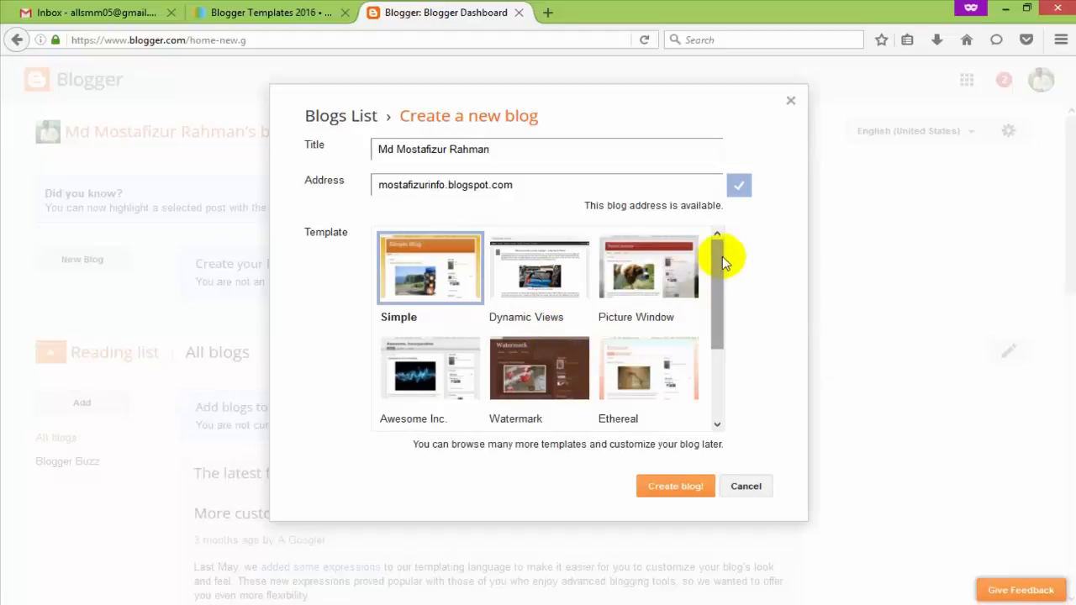
drag(714, 255, 712, 288)
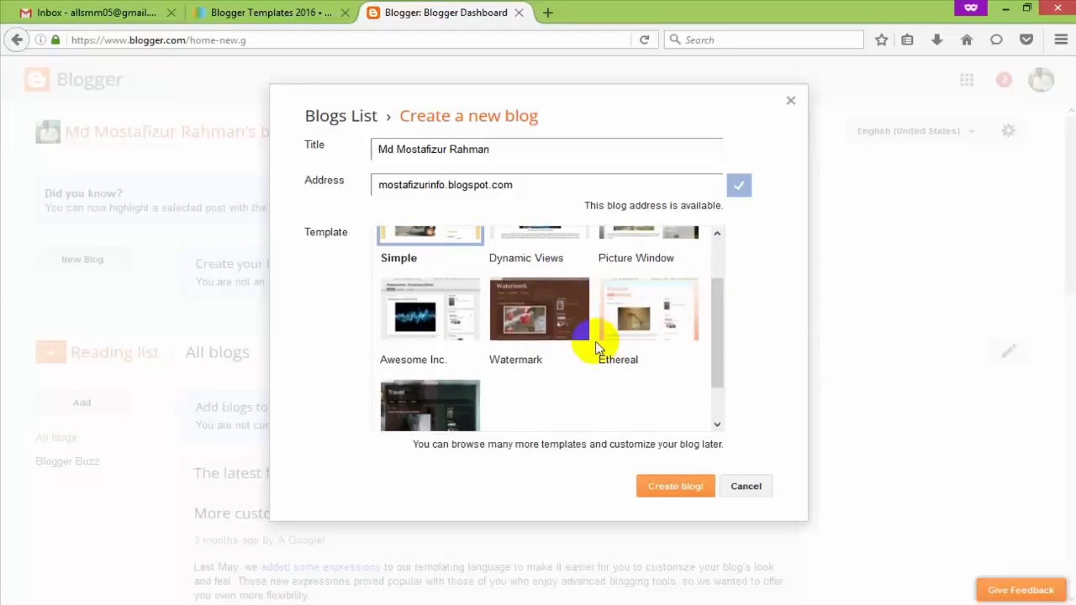
drag(716, 341, 728, 292)
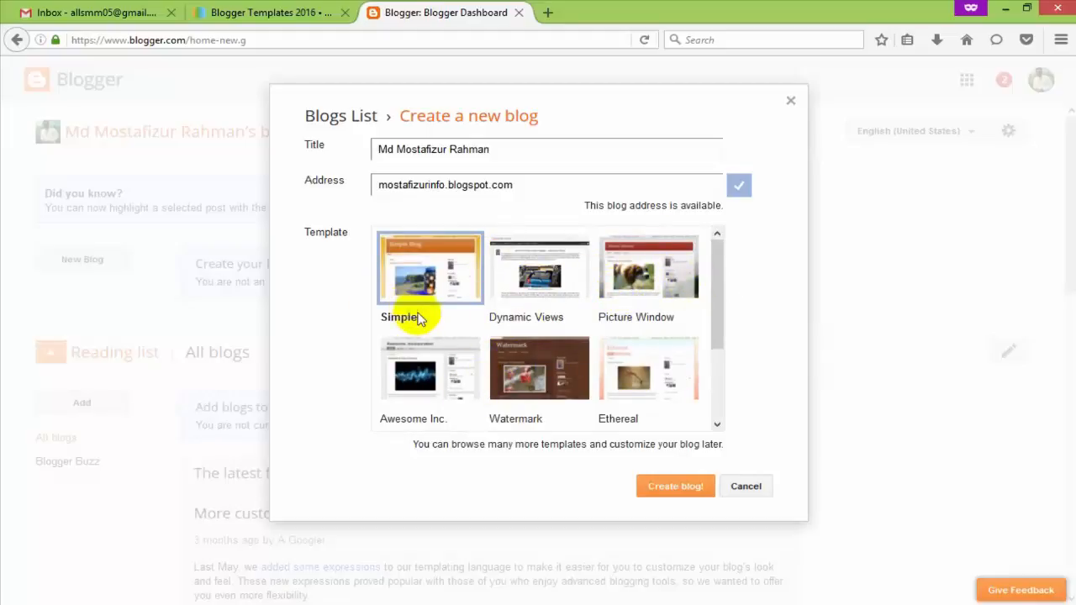
click(452, 385)
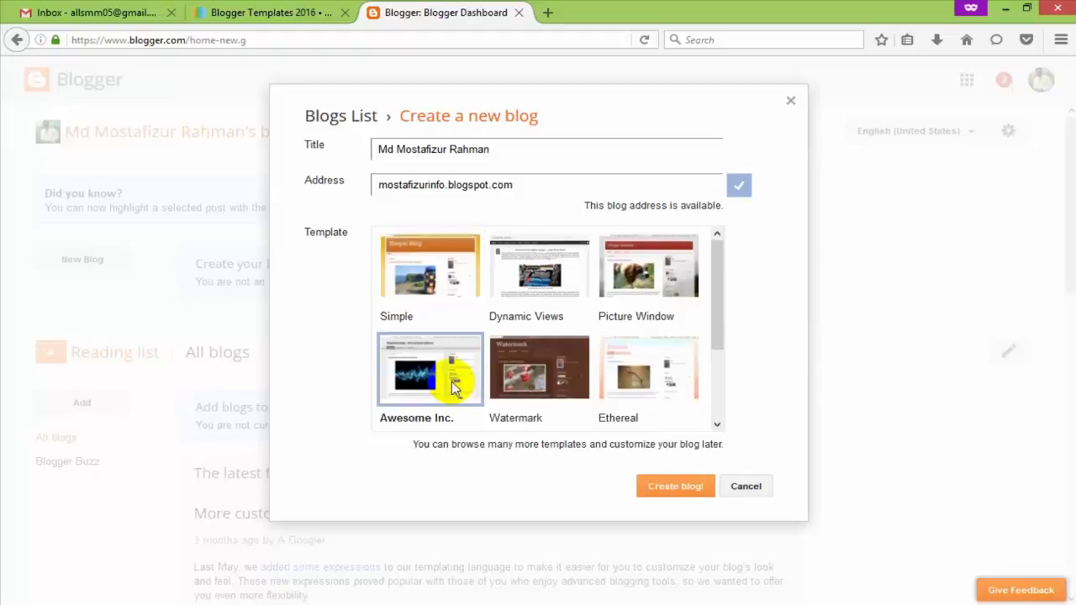
click(679, 487)
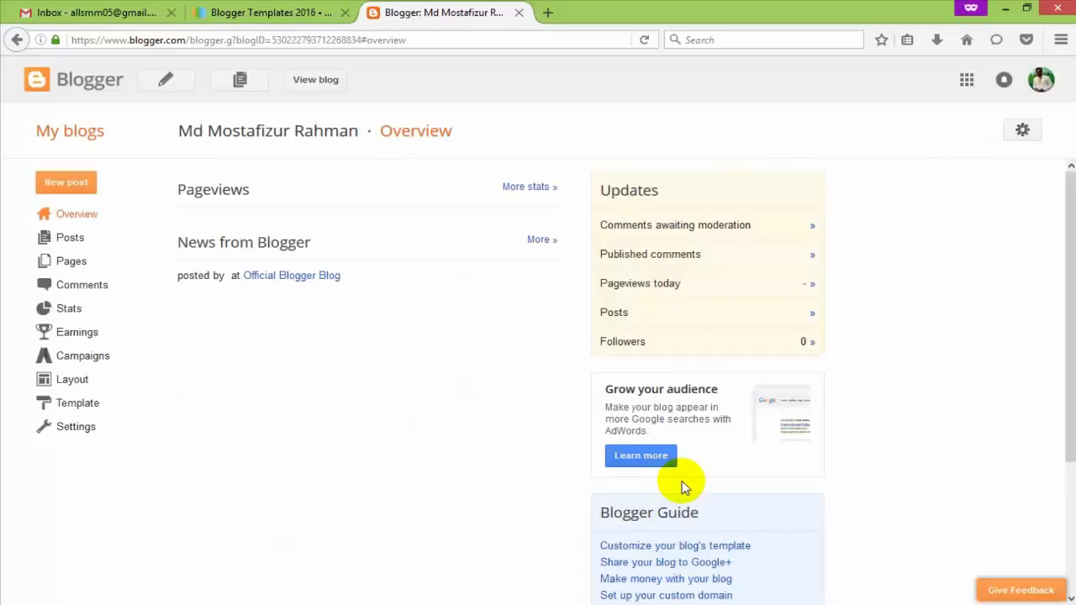
View the new blog's live page and switch to the open Gooyaabi Templates site.
click(321, 85)
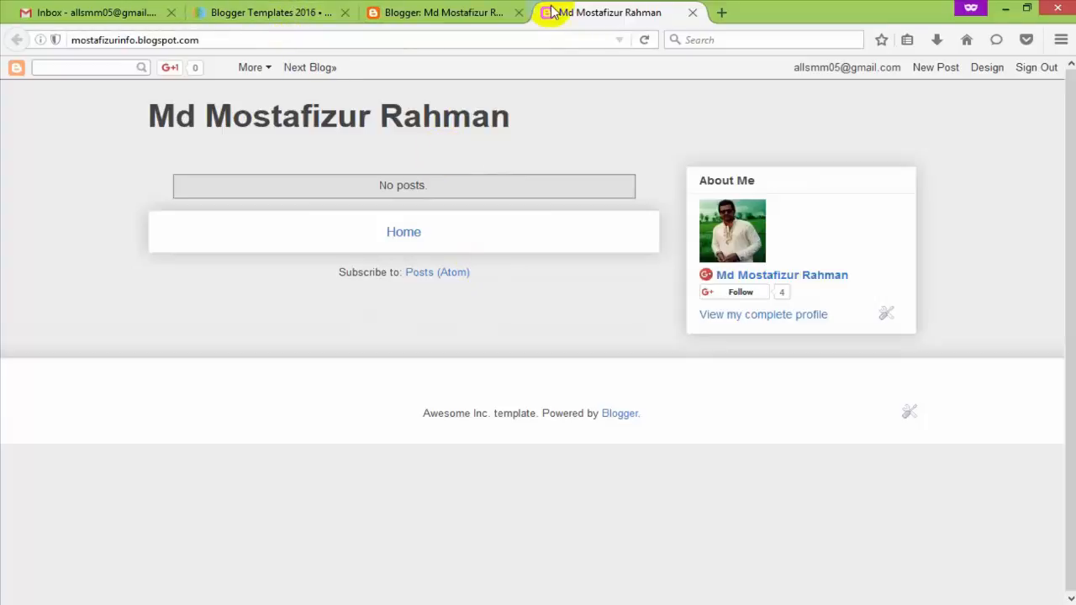
click(305, 12)
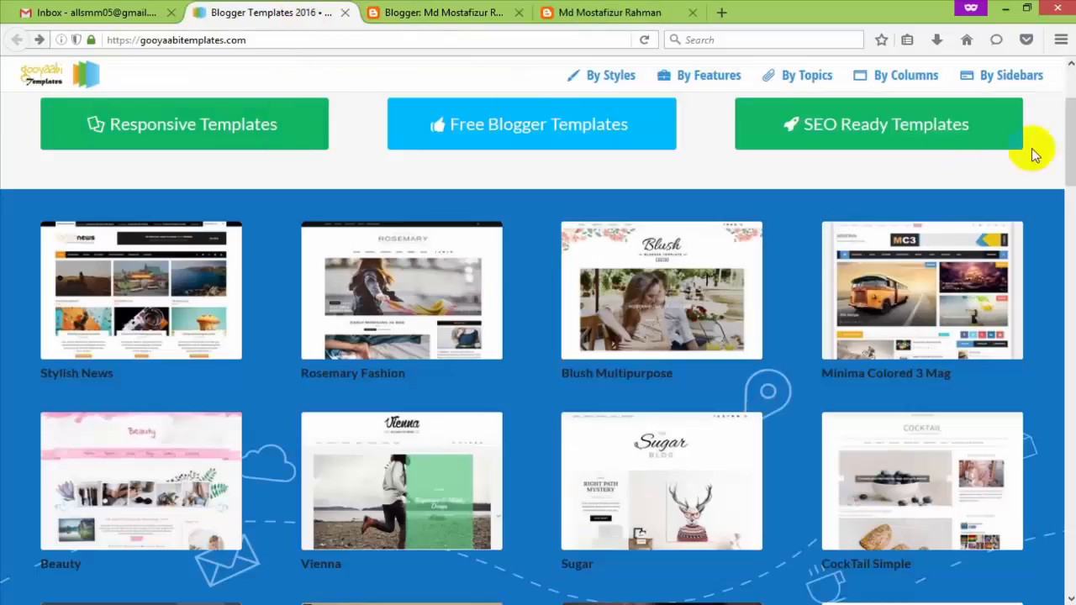
Open Google in a new tab, close the extra blank tab and search for "free blogger templates 2016".
scroll(1061, 126, up, 3)
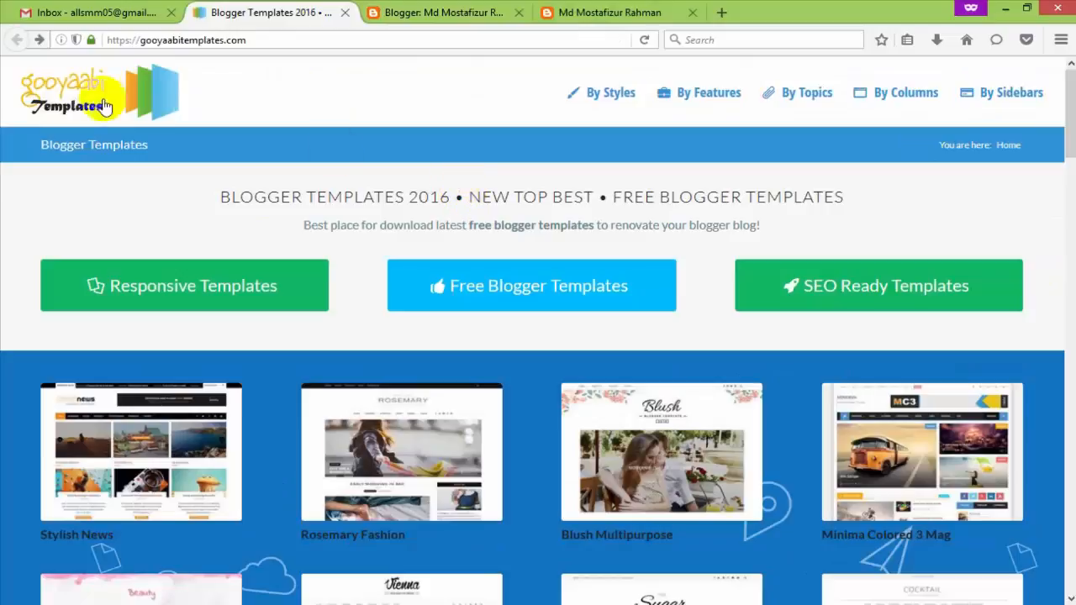
click(721, 15)
click(967, 39)
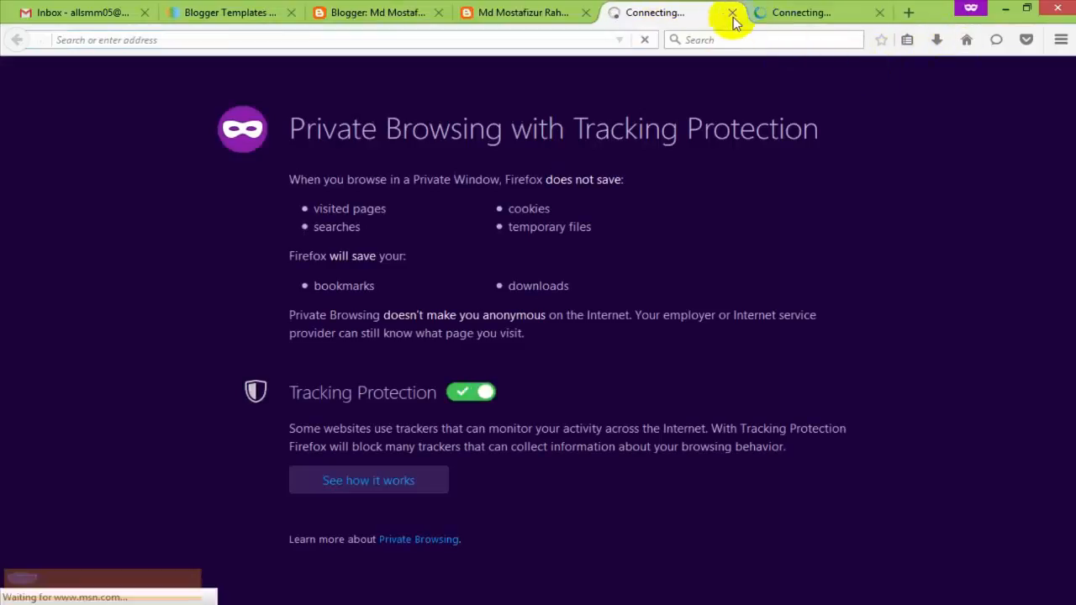
click(732, 13)
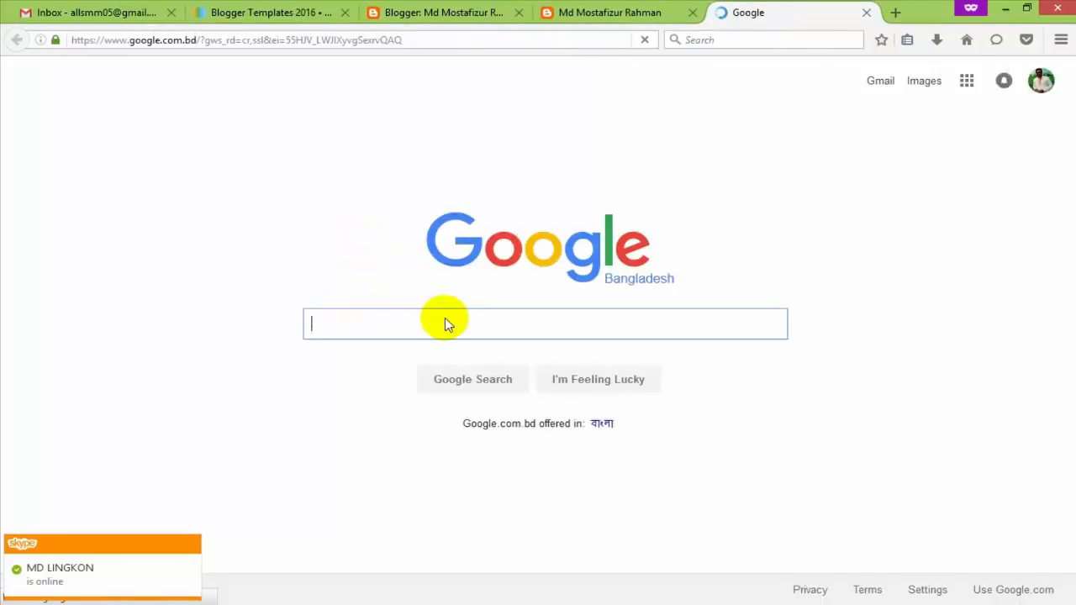
text(free )
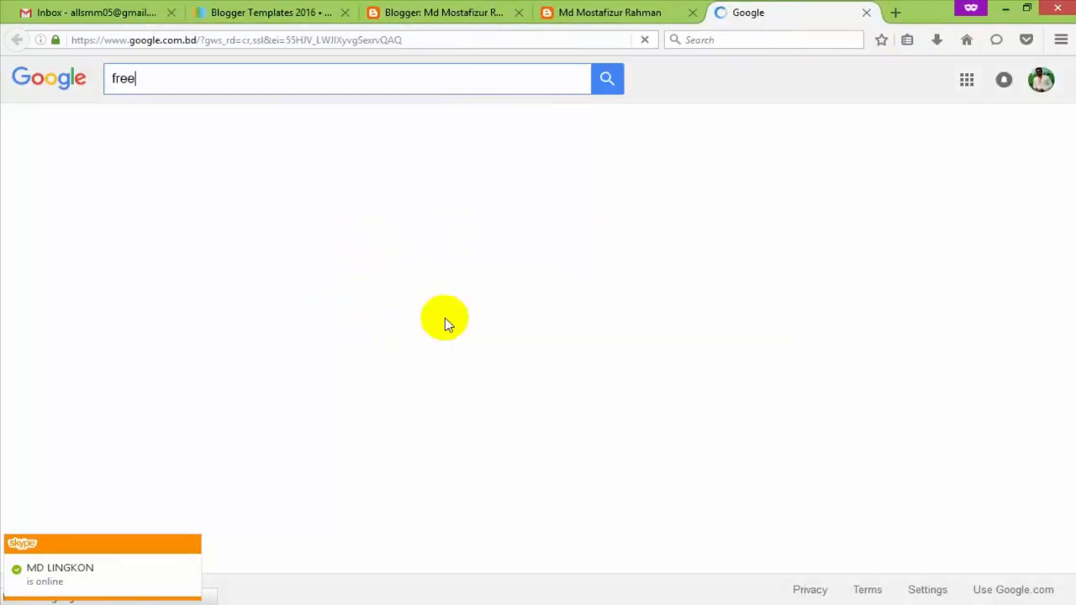
text(blo)
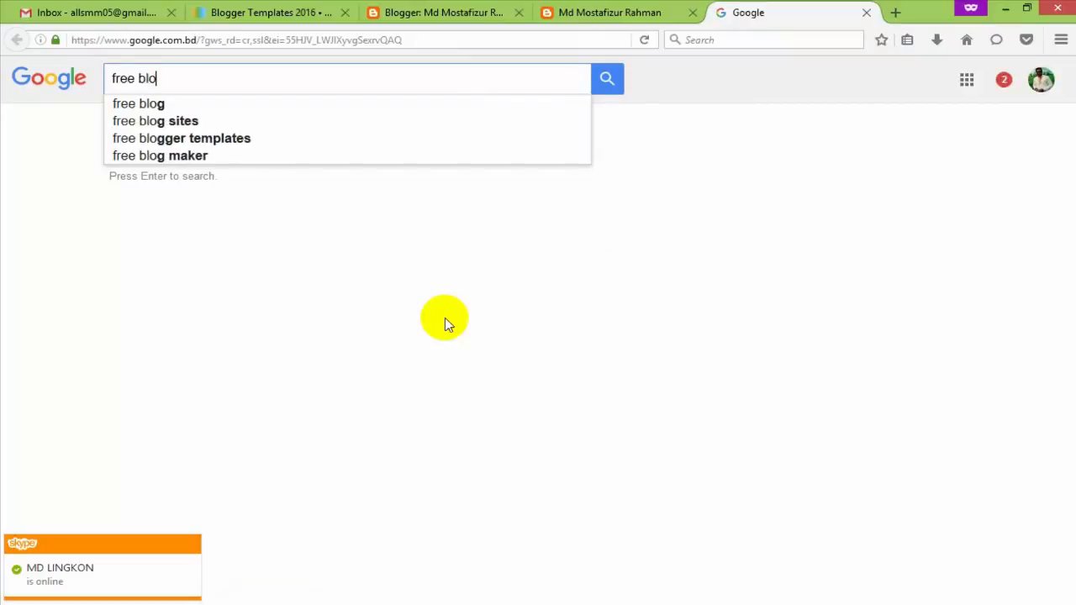
text(gger)
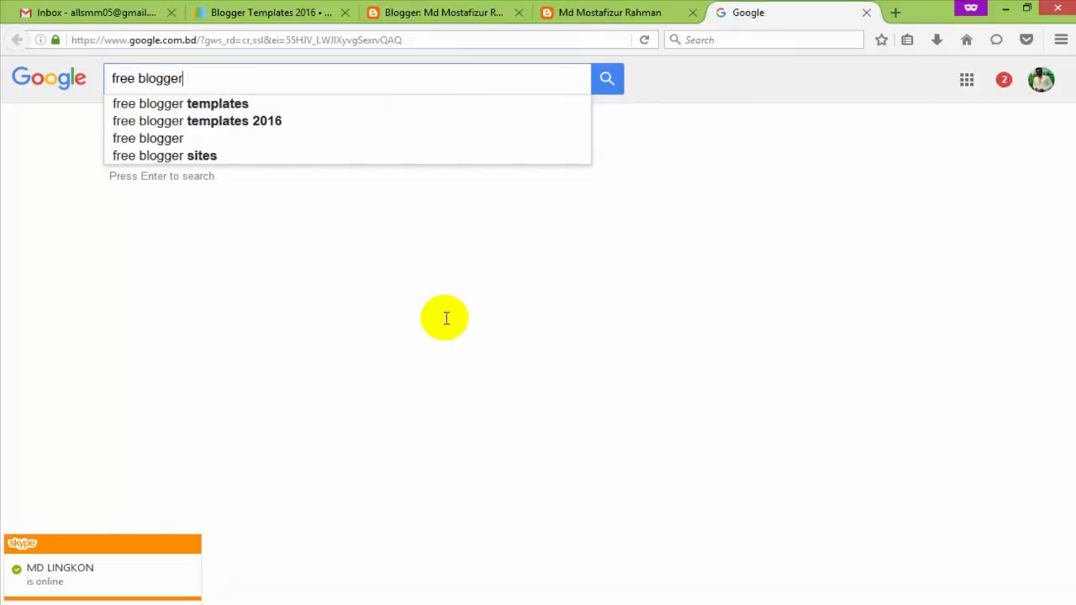
key(Down)
key(Down)
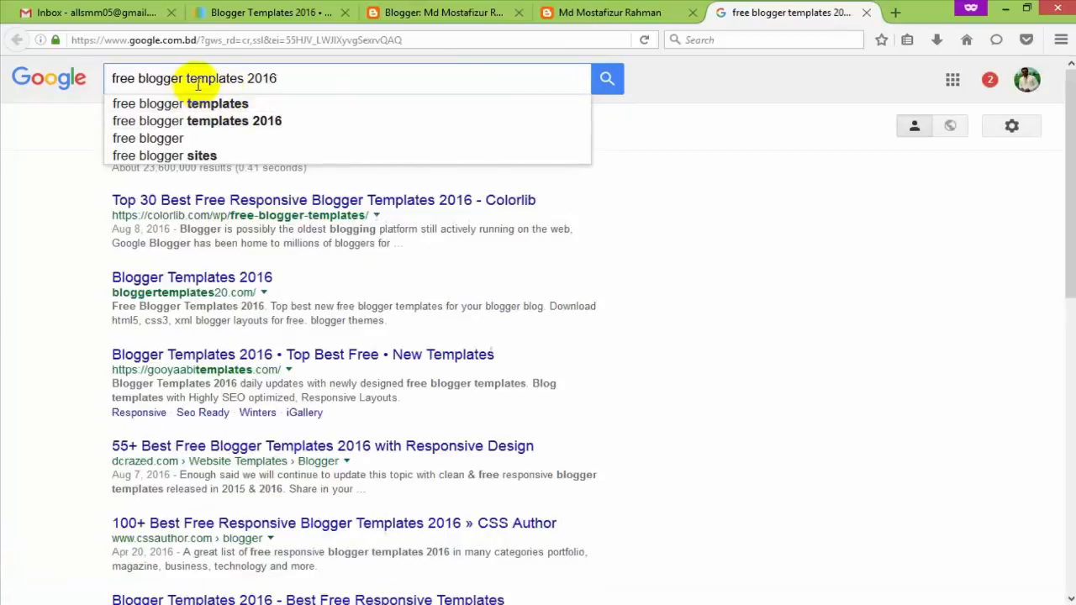
click(607, 80)
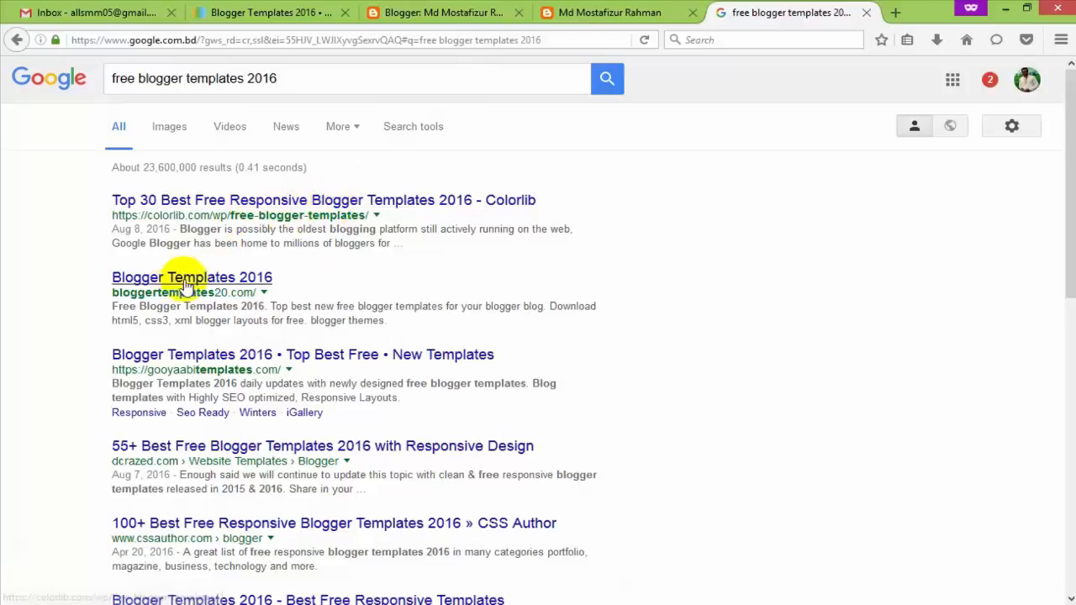
Open the Colorlib and bloggertemplates20.com search results in separate tabs, and close the Colorlib page after viewing it.
right_click(274, 207)
click(304, 218)
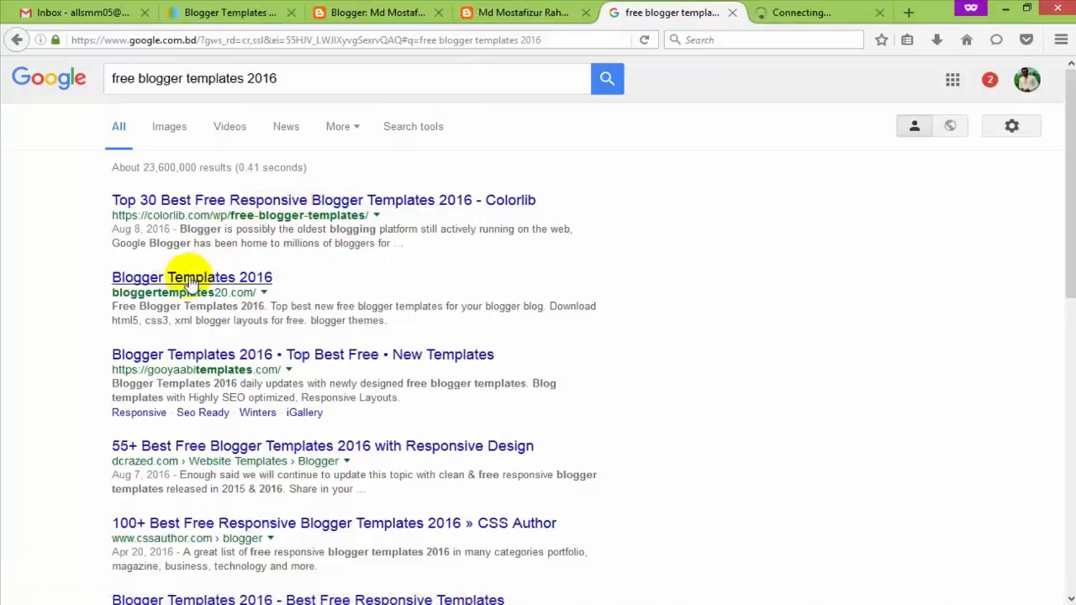
right_click(195, 280)
click(219, 288)
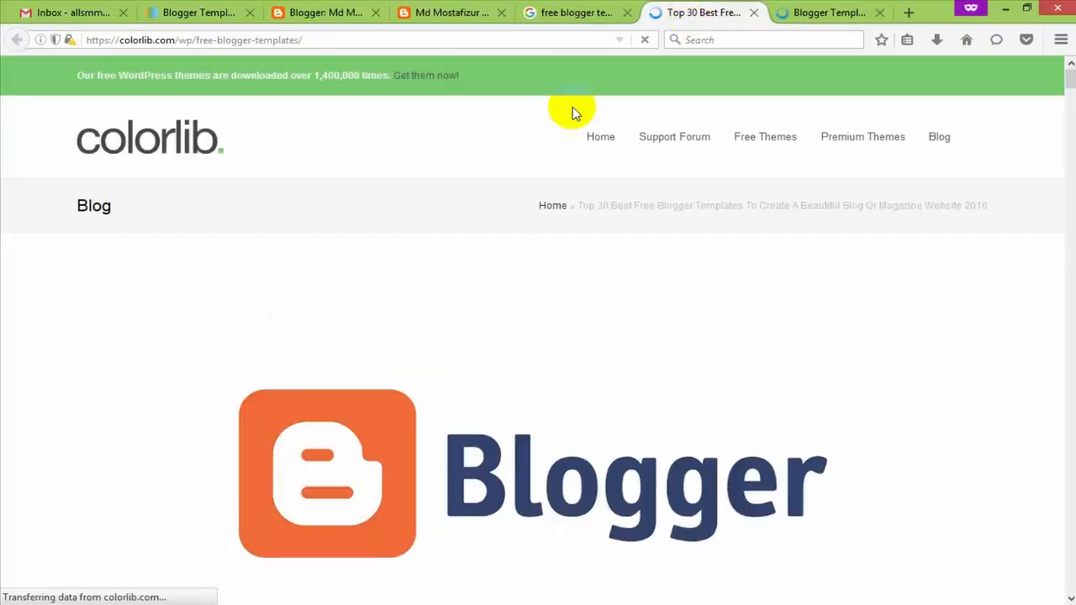
click(755, 15)
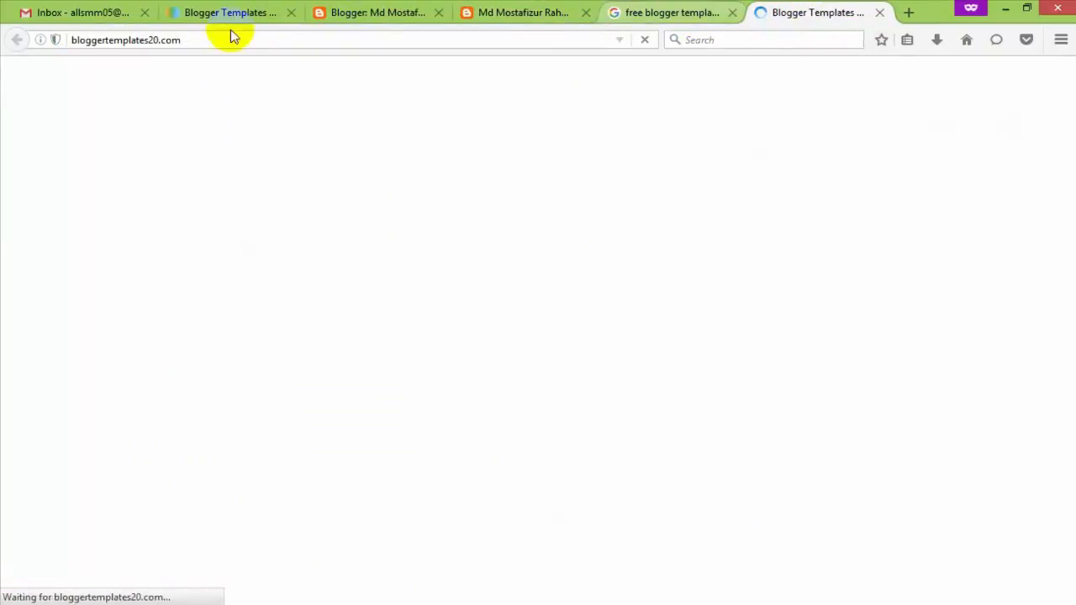
Return to the Gooyaabi Templates site, browse its templates and open the Vienna template's page.
click(248, 12)
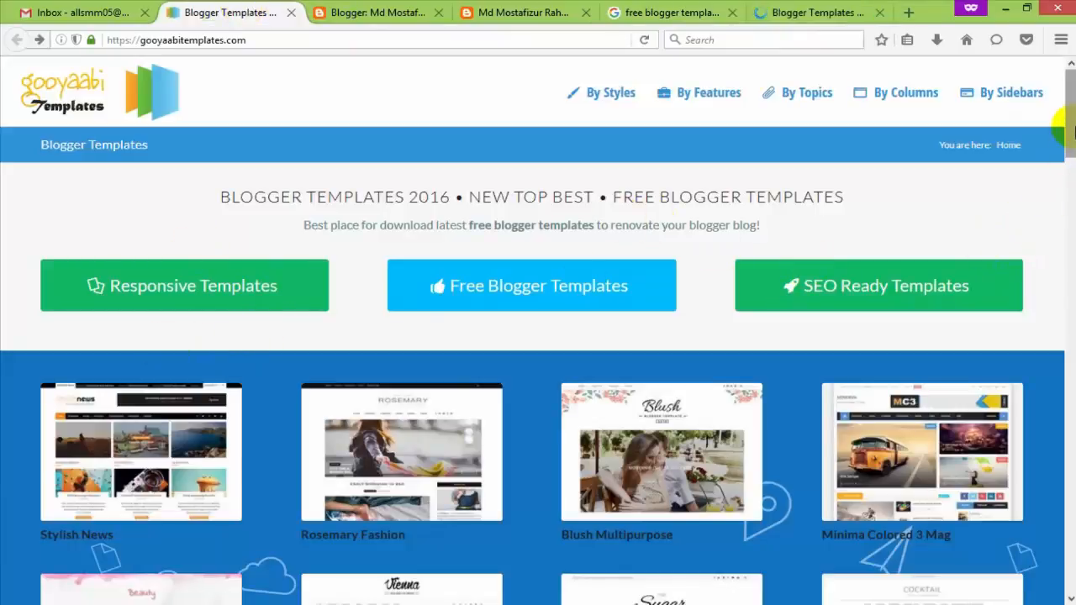
drag(1070, 126, 1072, 166)
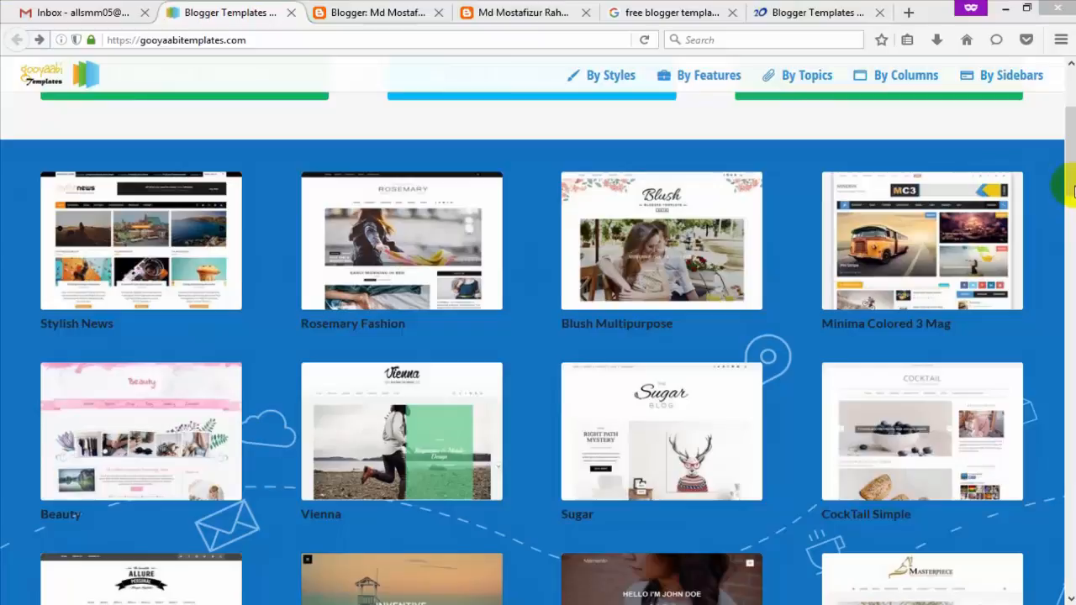
drag(1072, 179, 1061, 207)
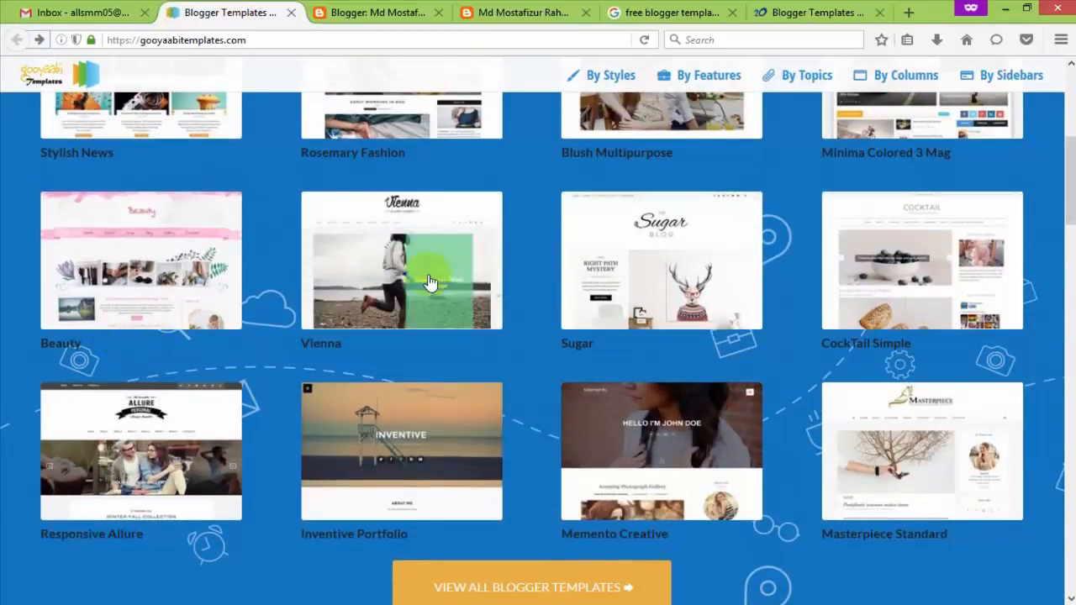
mouse_move(1064, 216)
mouse_down()
mouse_move(1064, 188)
mouse_move(1061, 396)
mouse_move(1064, 197)
mouse_up()
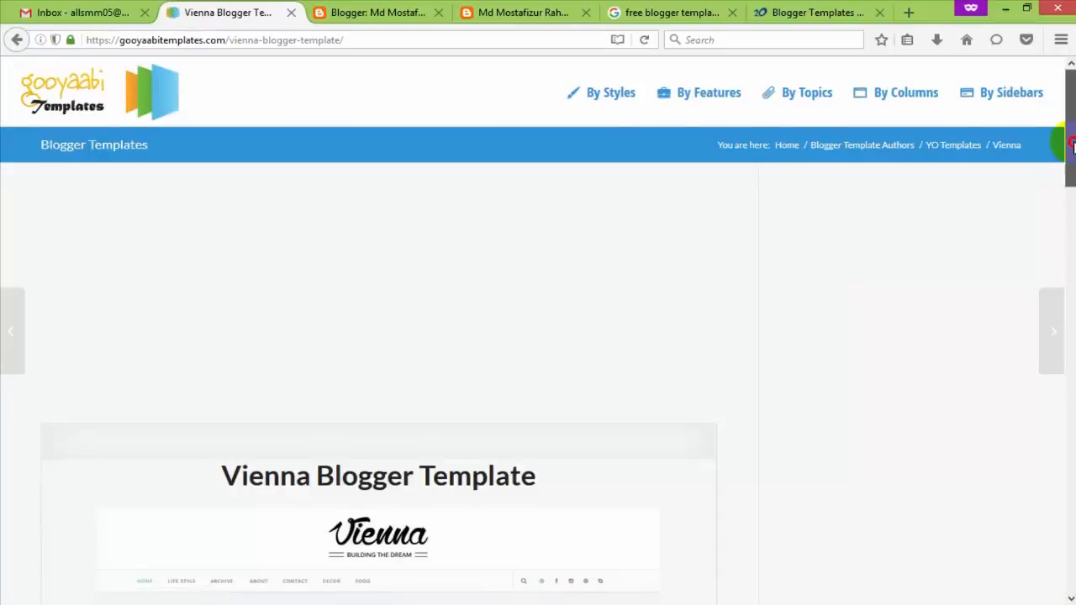
Open the Vienna template's live preview in a new tab and compare it with the new blog's current page.
drag(1069, 149, 1066, 286)
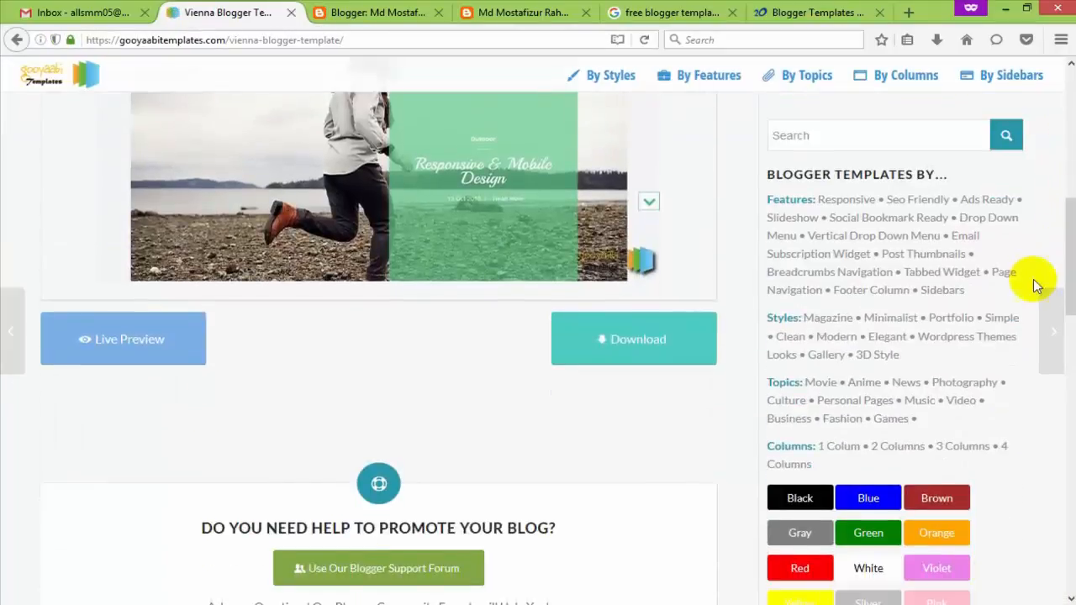
right_click(111, 350)
click(149, 351)
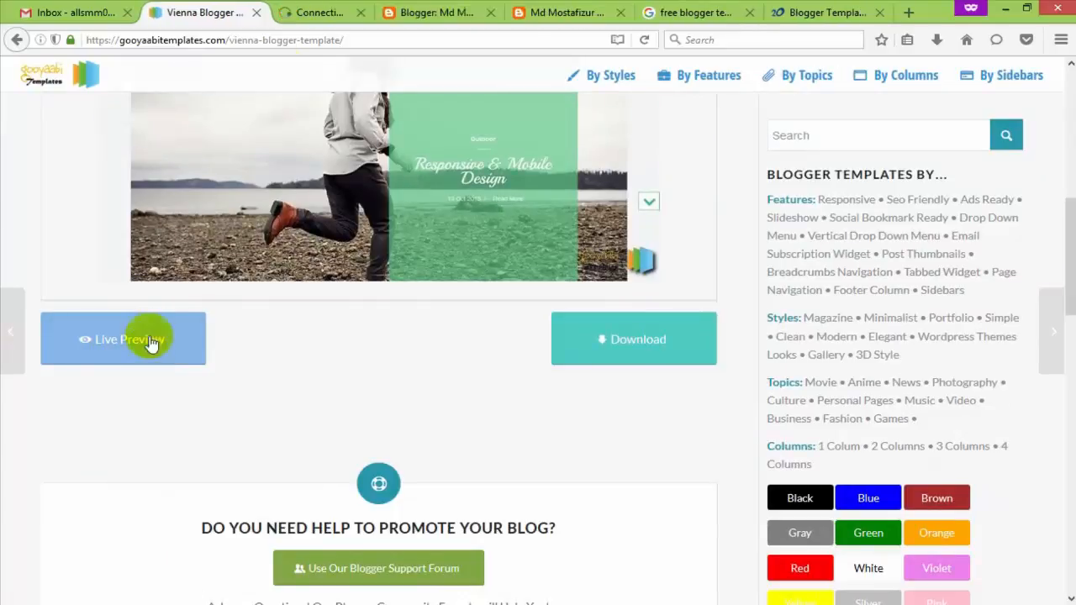
click(322, 15)
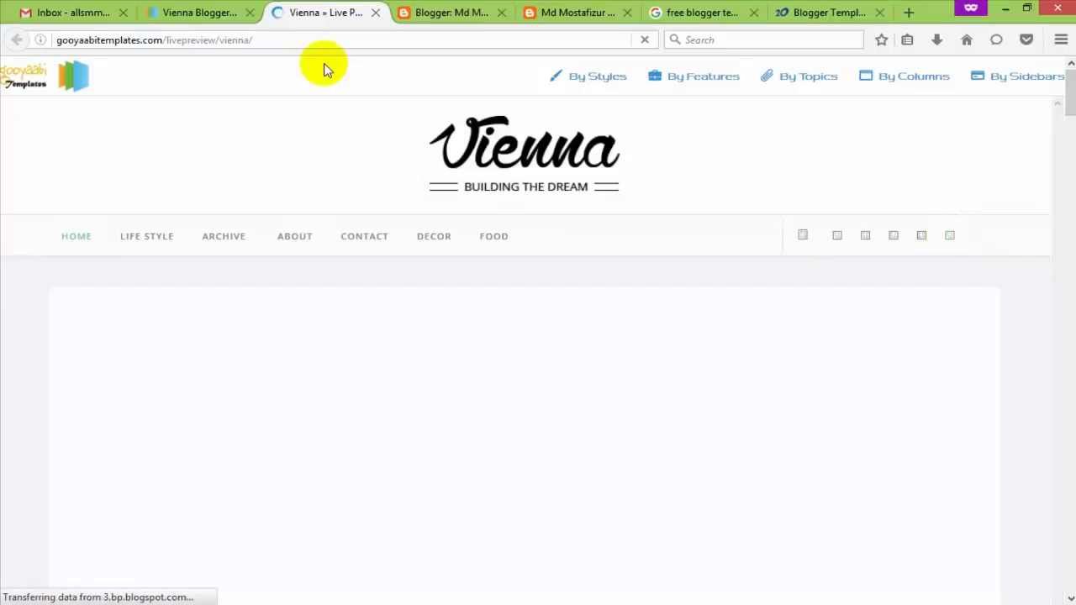
drag(1070, 95, 1028, 412)
scroll(1026, 424, down, 15)
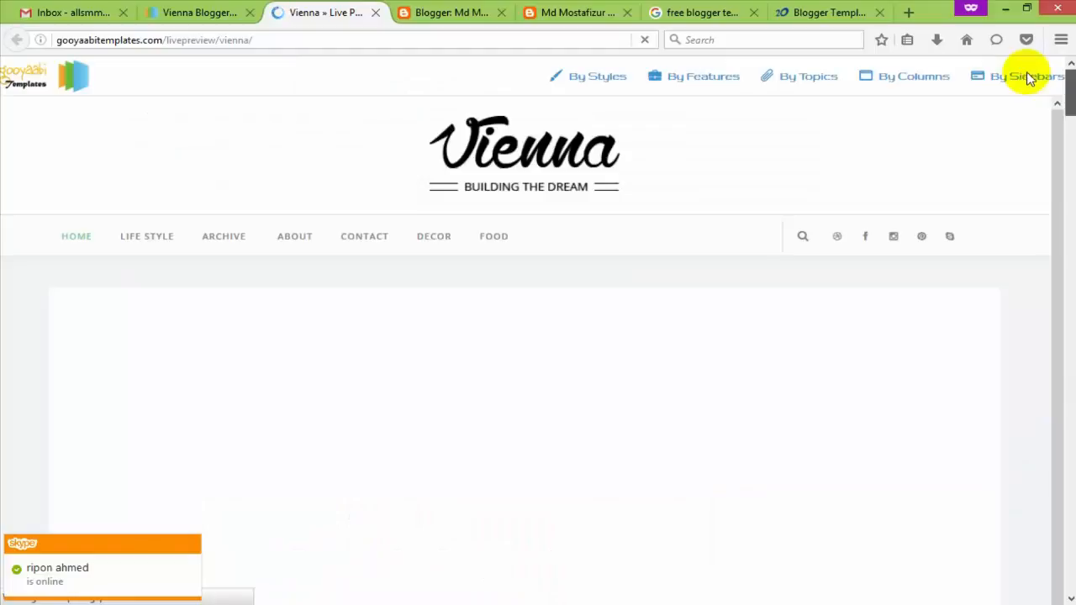
click(555, 13)
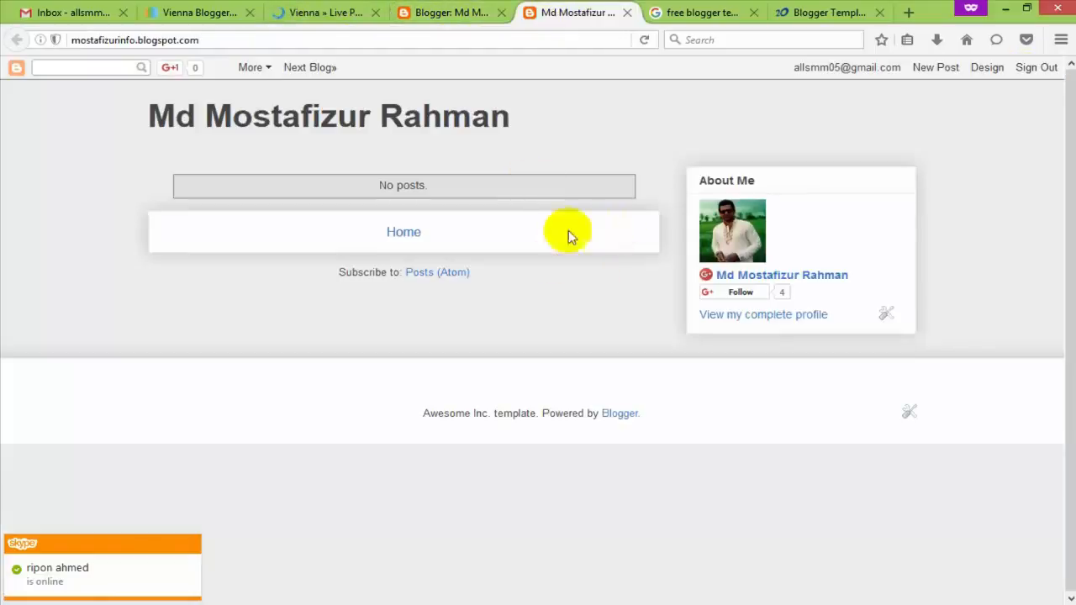
click(307, 12)
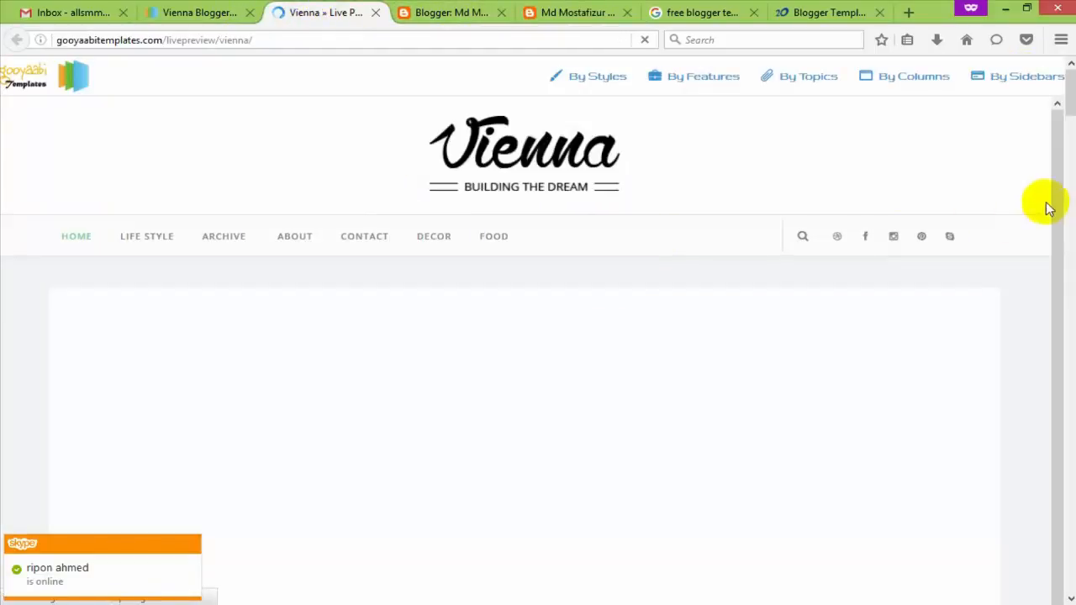
drag(1072, 128, 1067, 91)
Download the Vienna template from its page, saving Vienna-Free.zip, and check the download's progress.
click(212, 13)
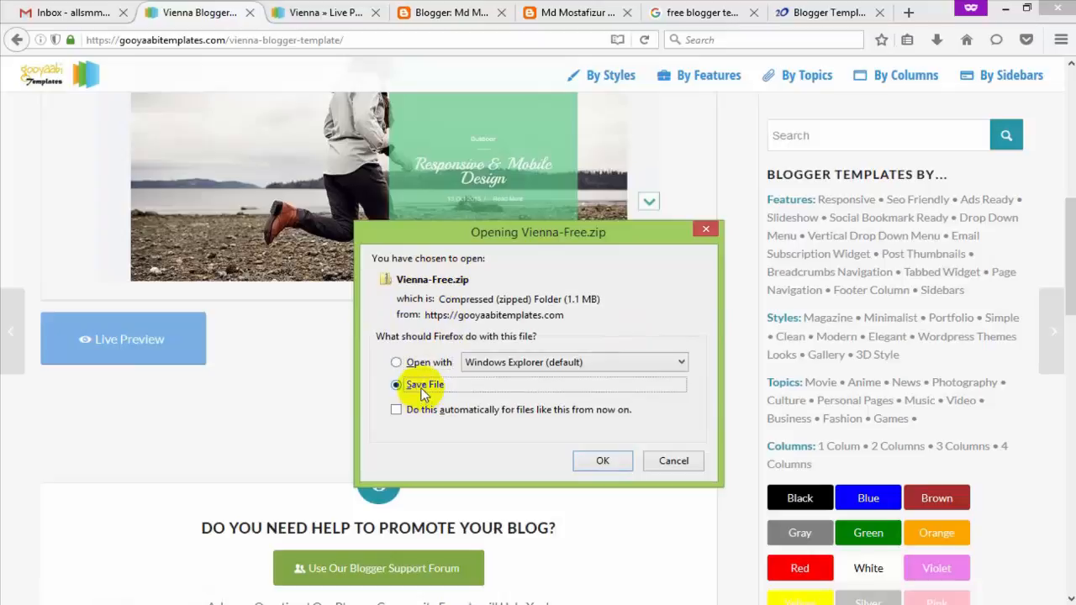
drag(563, 235, 565, 216)
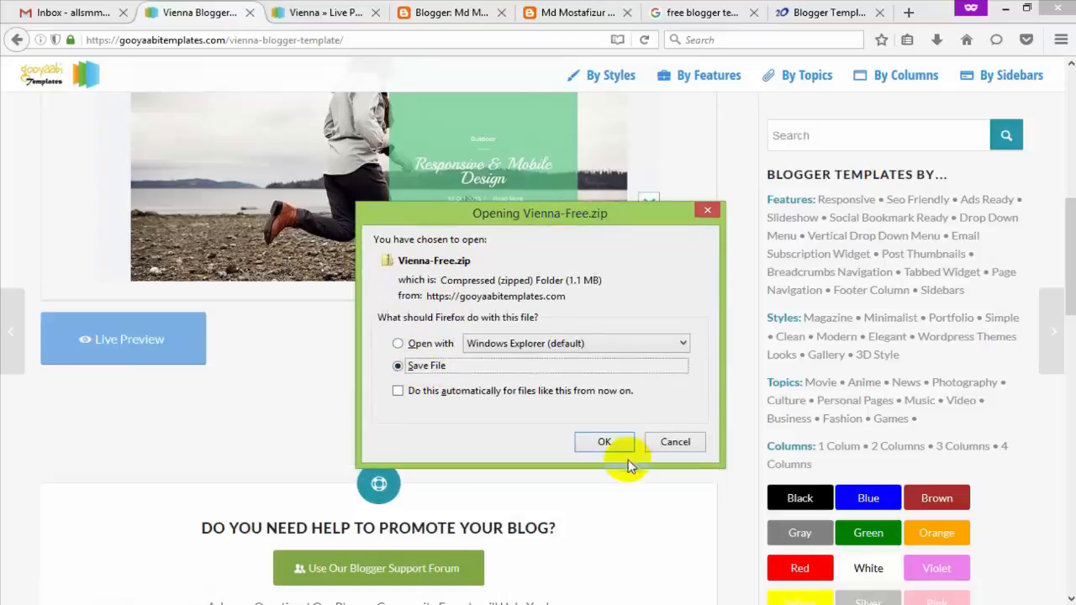
click(608, 442)
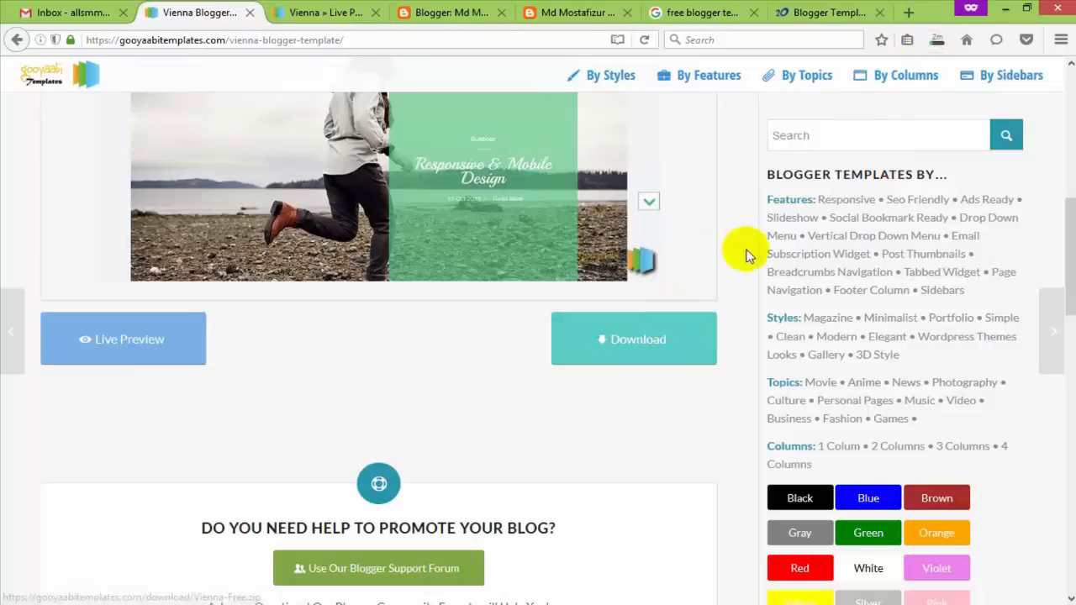
click(937, 44)
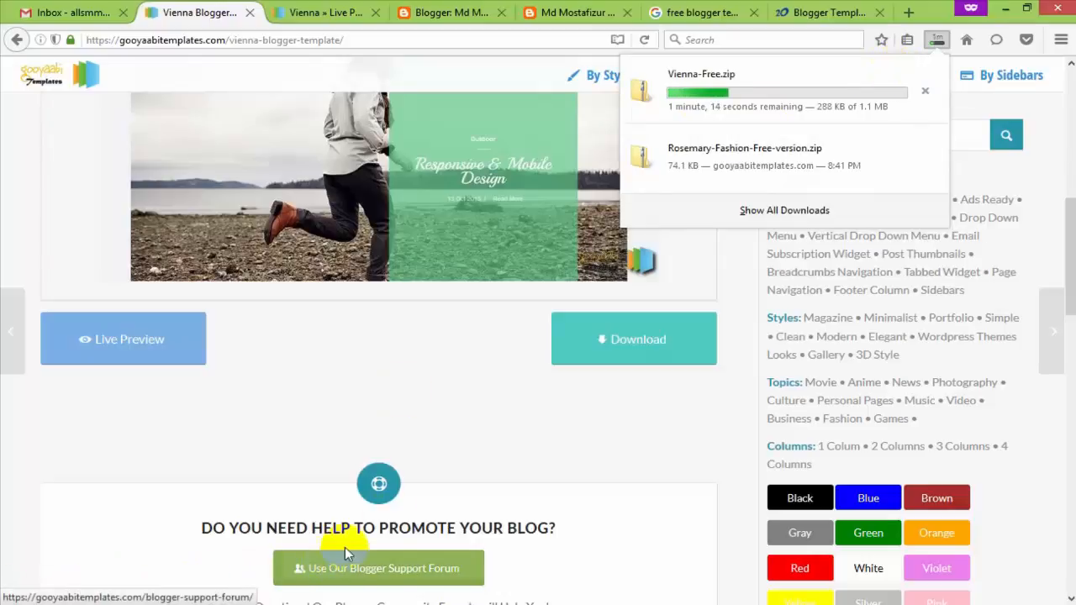
click(297, 258)
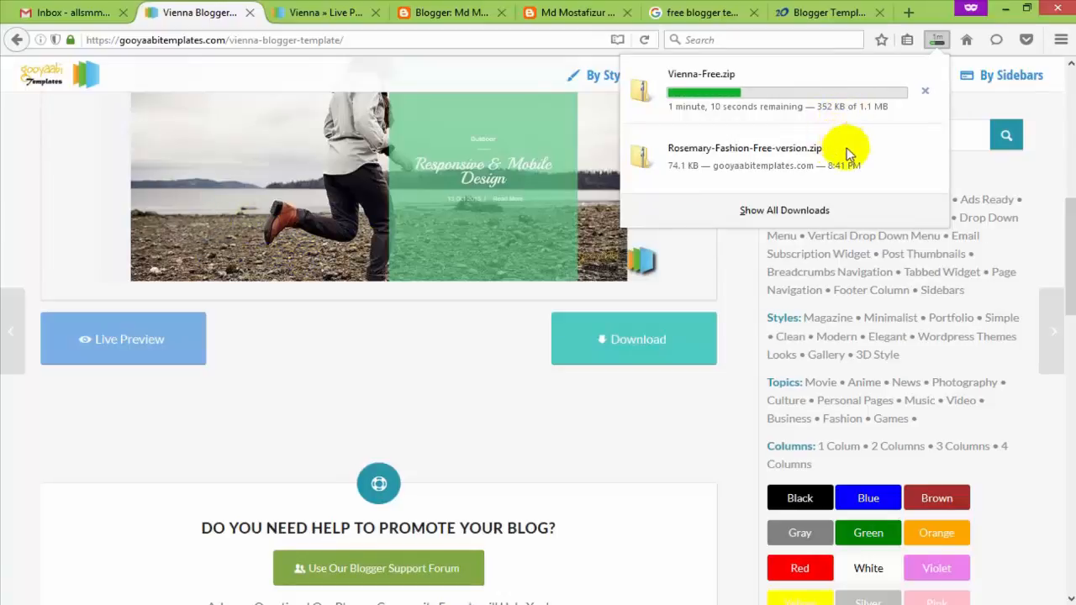
Switch to the Blogger dashboard and review the blog's overview, including pageviews, updates and news.
click(450, 14)
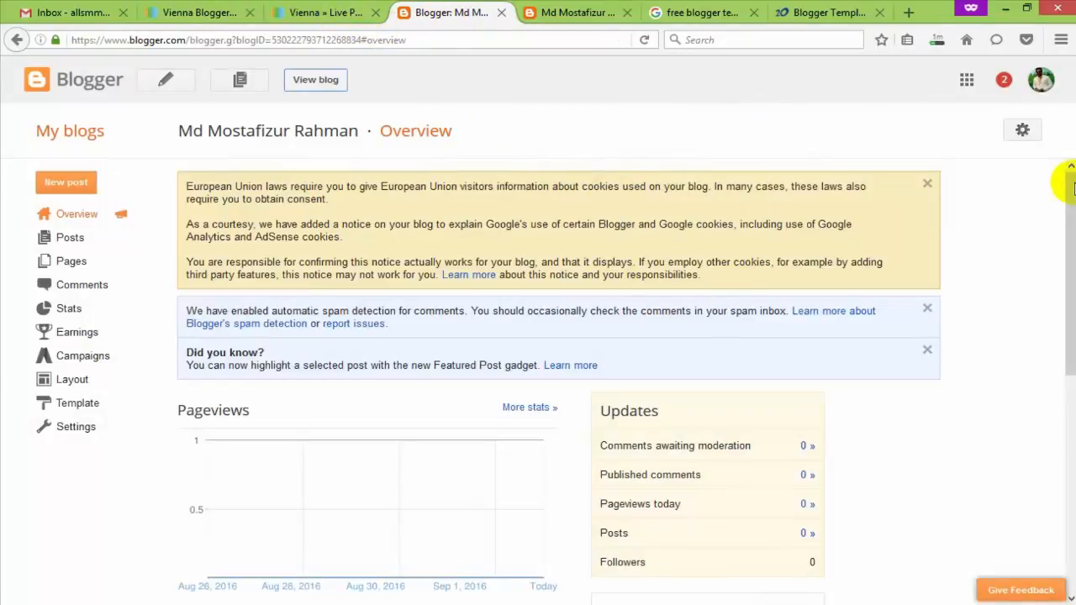
scroll(1060, 288, down, 3)
scroll(1059, 297, up, 3)
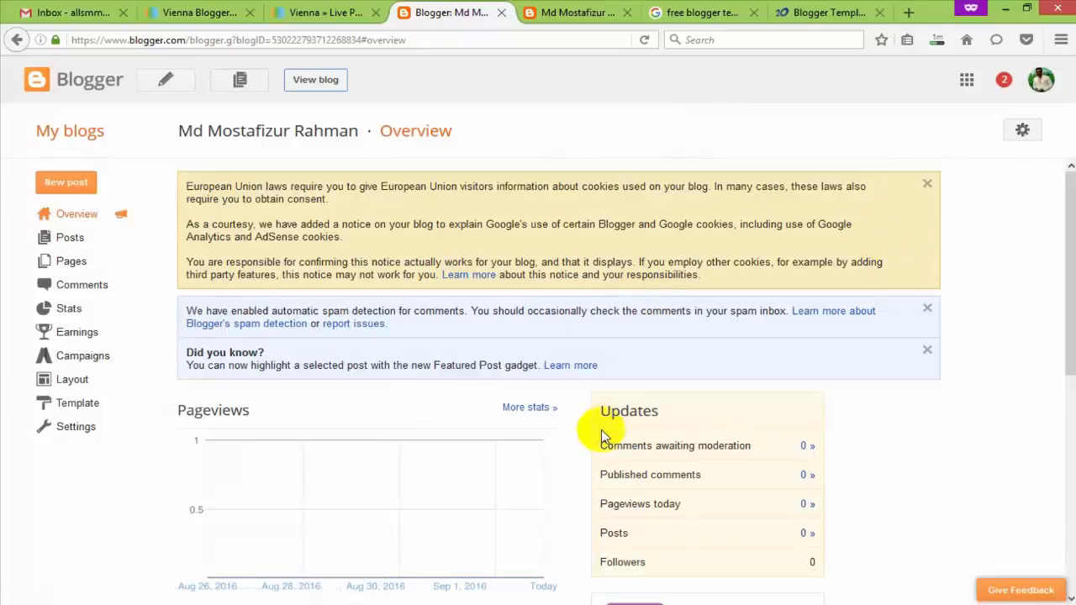
drag(1068, 202, 1068, 282)
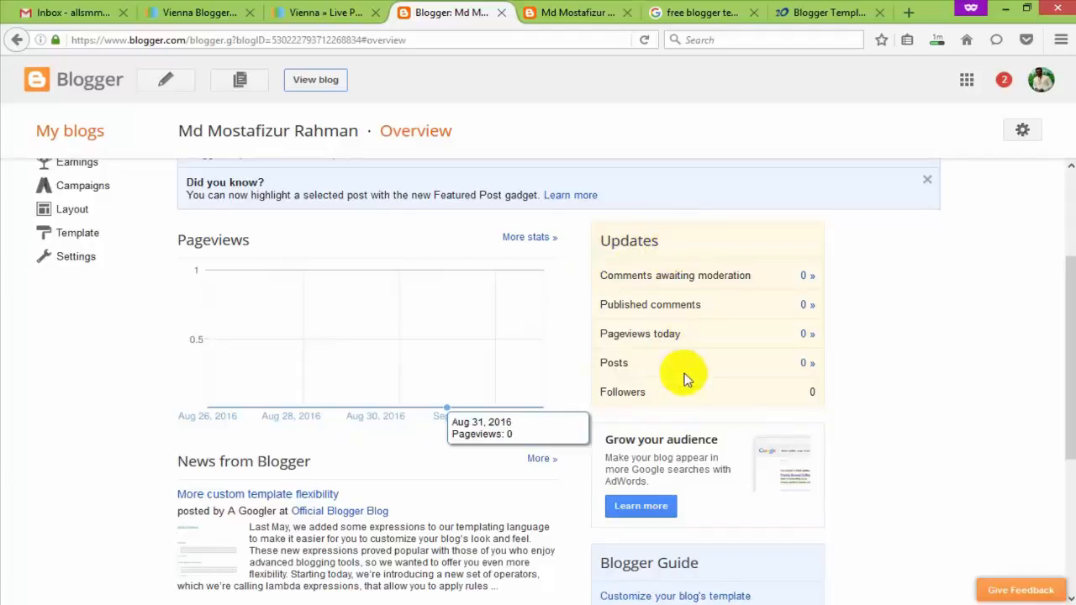
drag(1073, 294, 1061, 178)
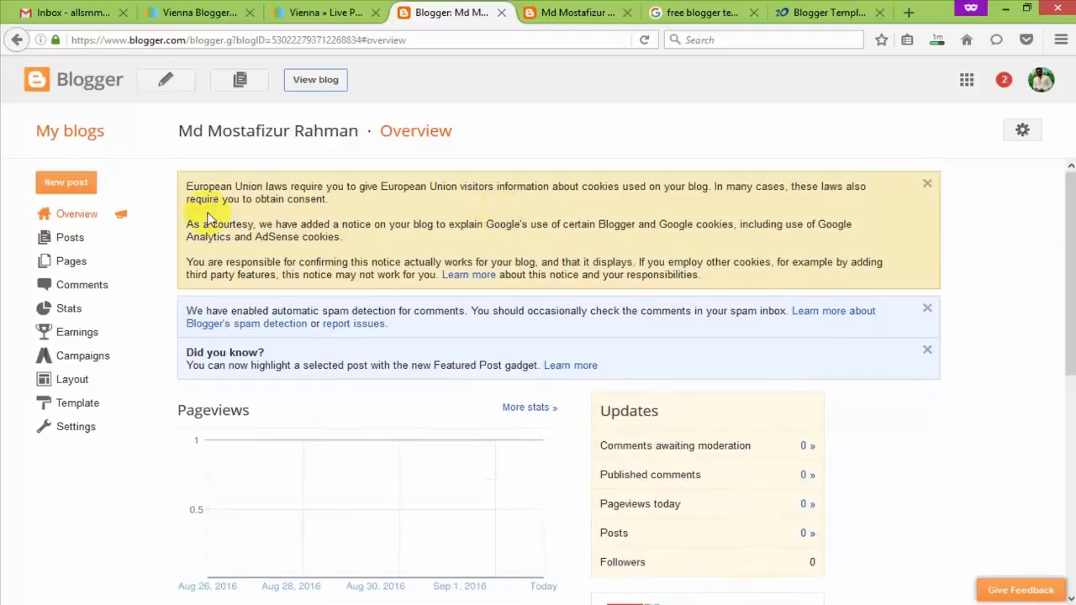
Look through the blog's posts, pages, published comments and overview statistics in the dashboard.
click(72, 239)
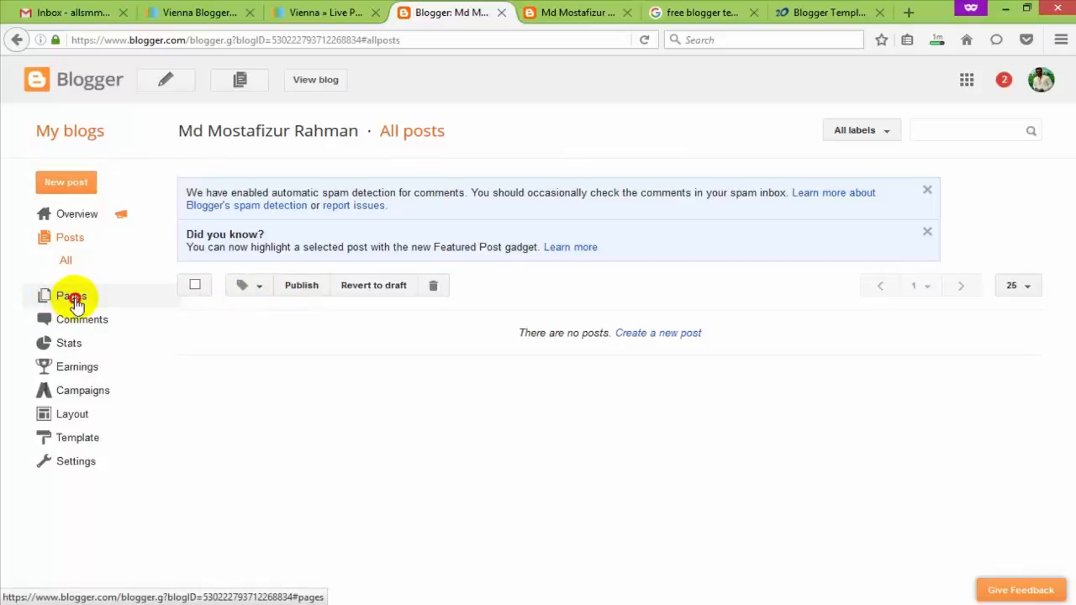
click(74, 298)
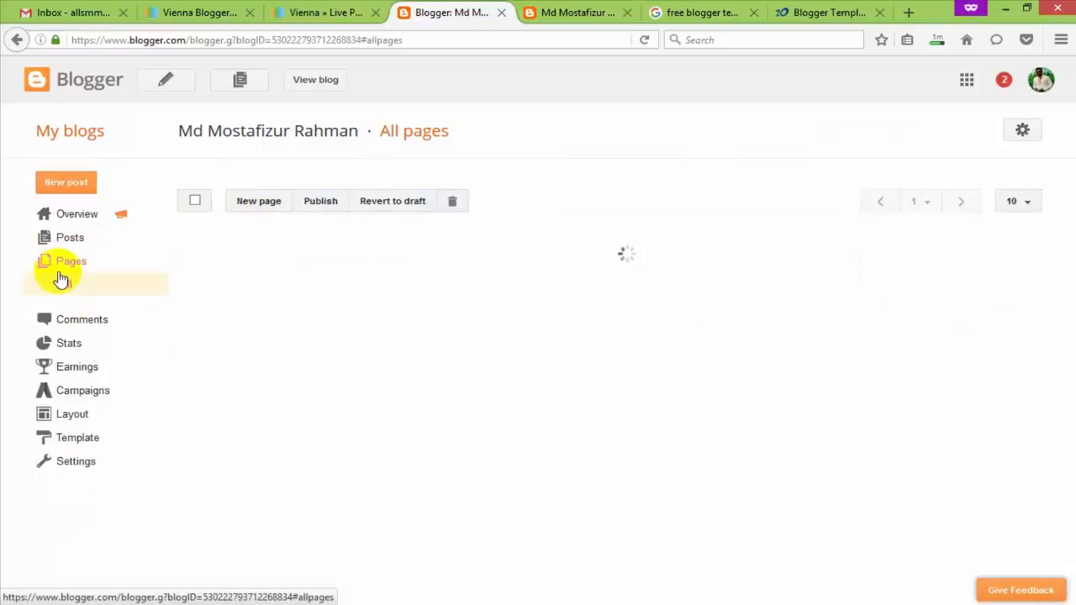
click(98, 328)
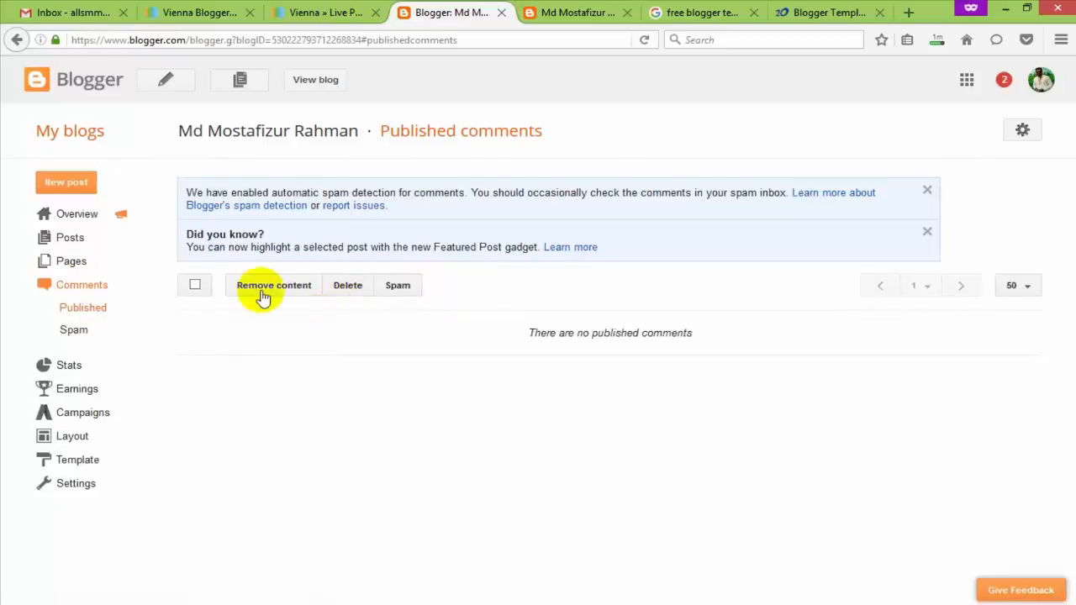
click(69, 365)
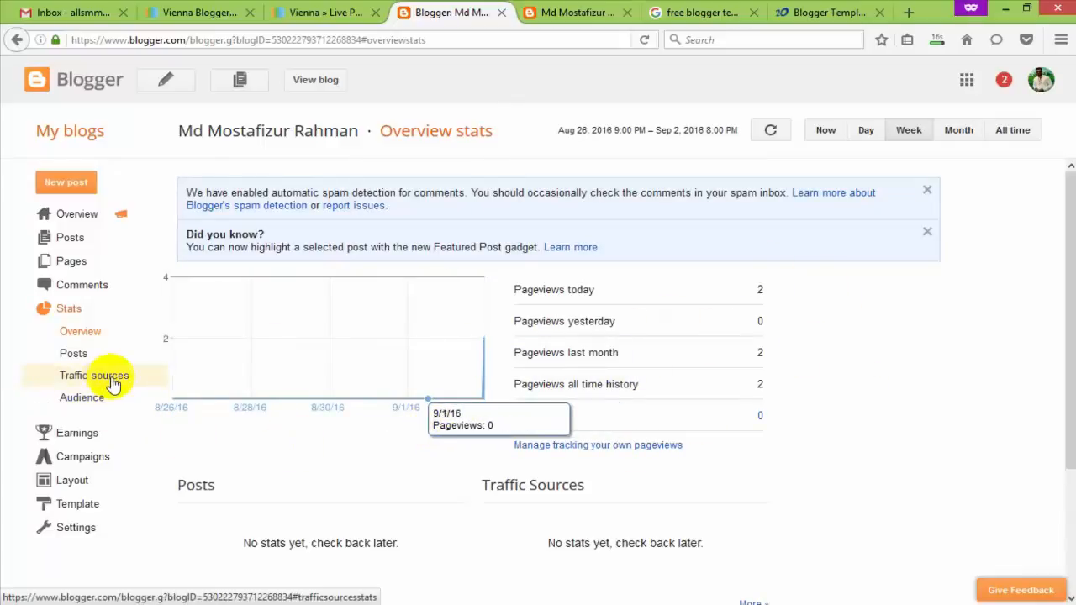
drag(1066, 283, 1069, 325)
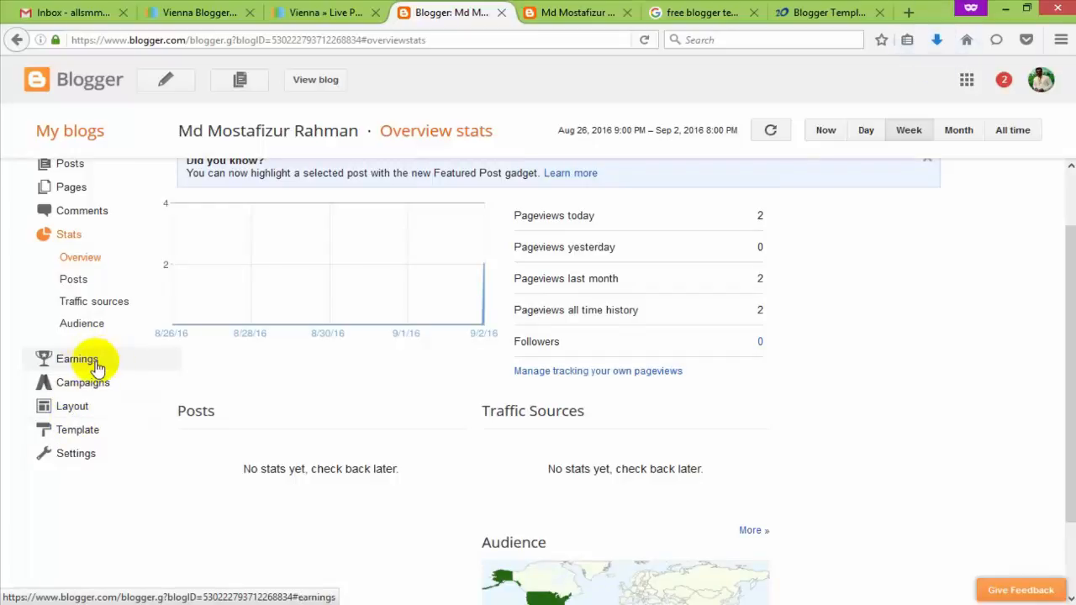
Open the blog's Layout page and look at its gadget sections, starting with the favicon.
click(85, 412)
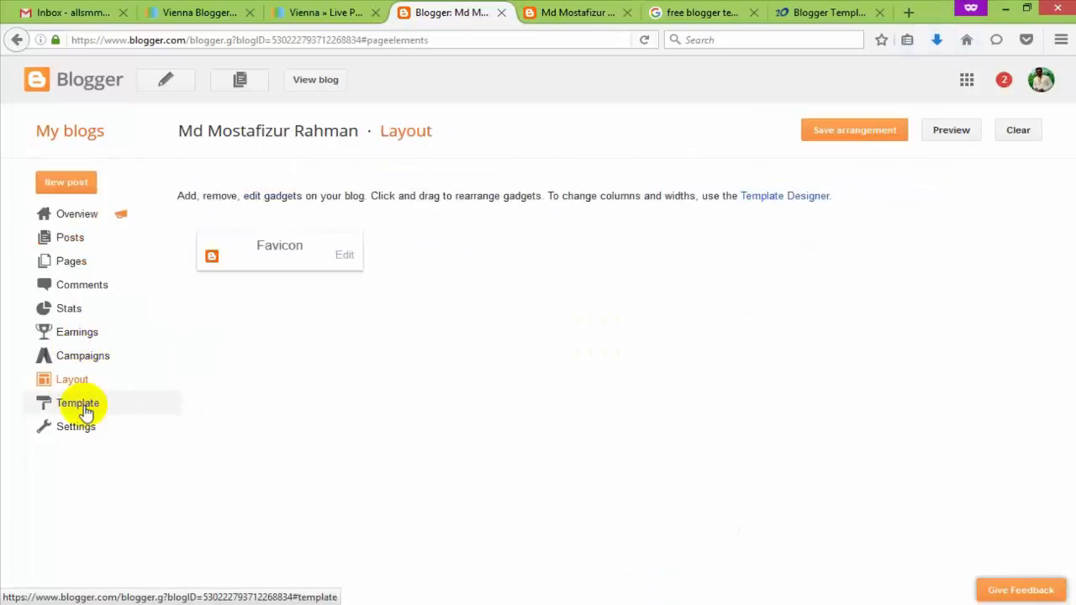
click(85, 411)
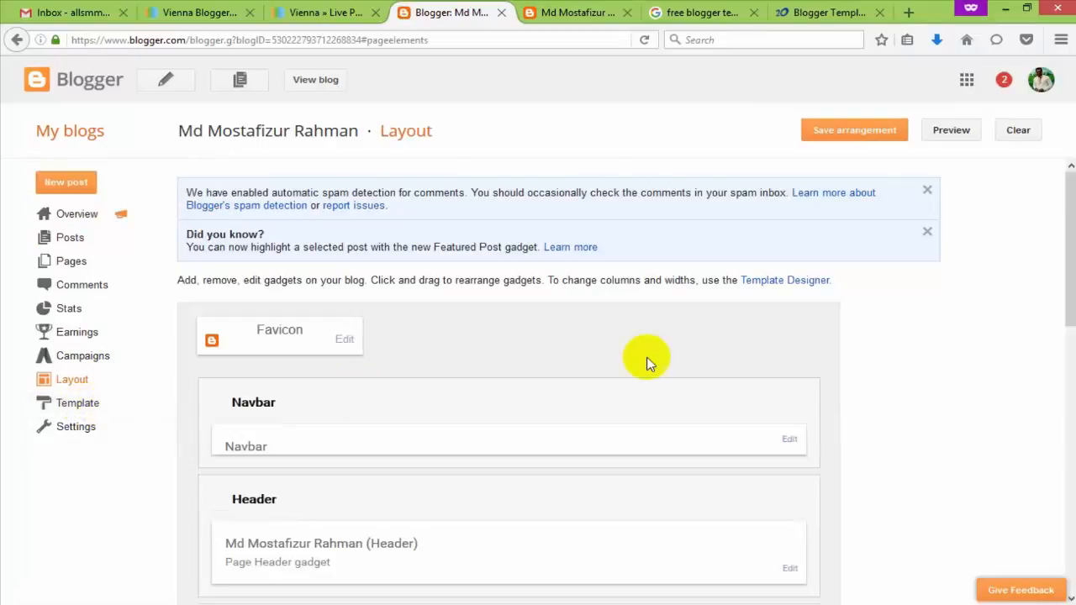
mouse_move(1074, 239)
mouse_down()
mouse_move(1040, 428)
mouse_move(1043, 478)
mouse_move(1064, 396)
mouse_move(1072, 240)
mouse_up()
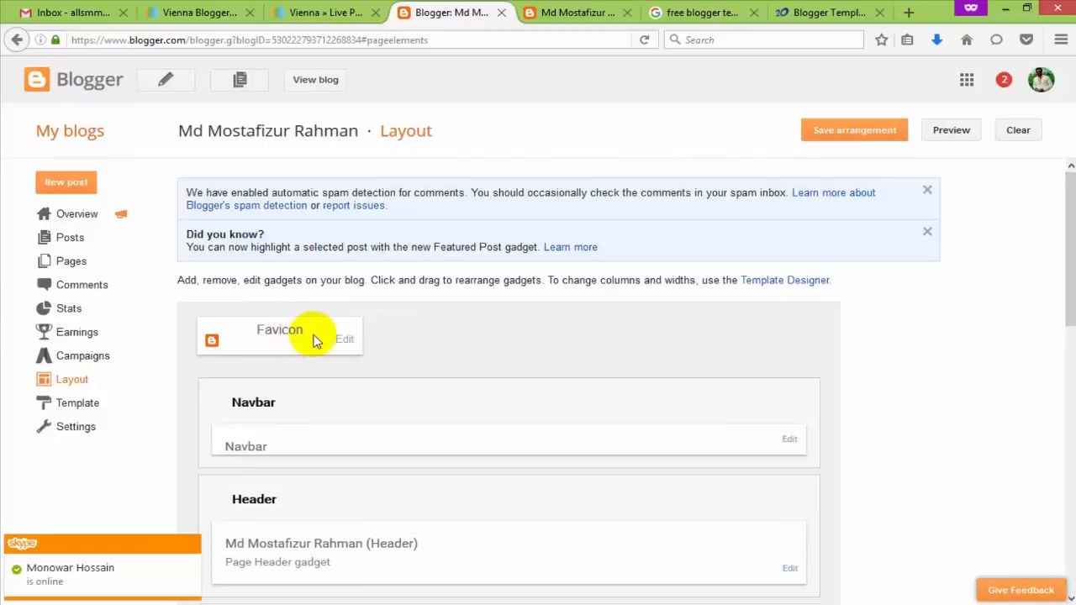
click(289, 329)
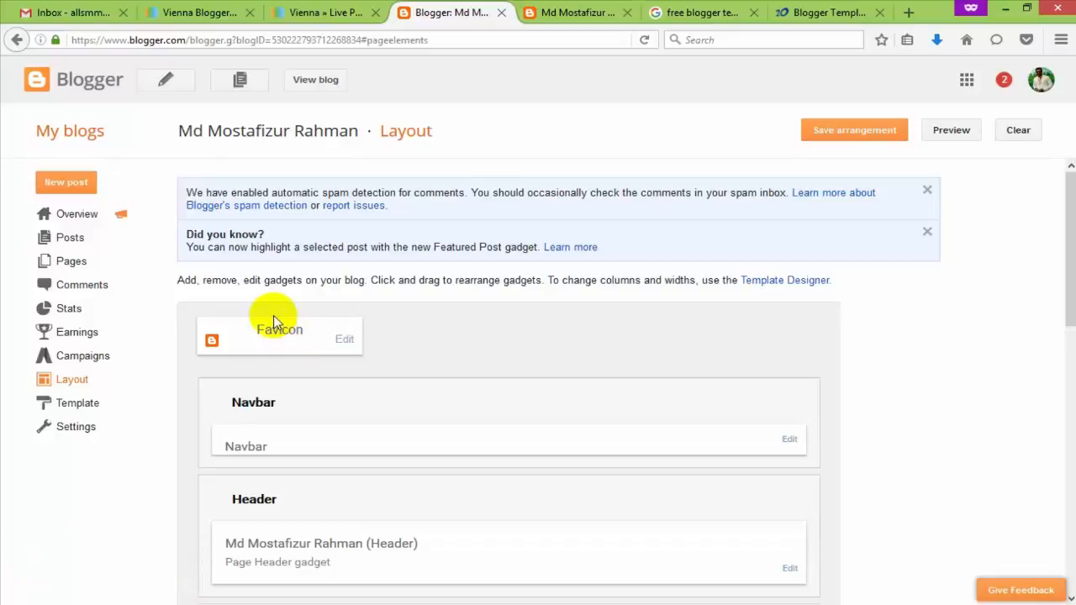
Compare the favicons of the Gmail and Vienna template pages with the blog's own, ending back on the Layout page.
click(21, 12)
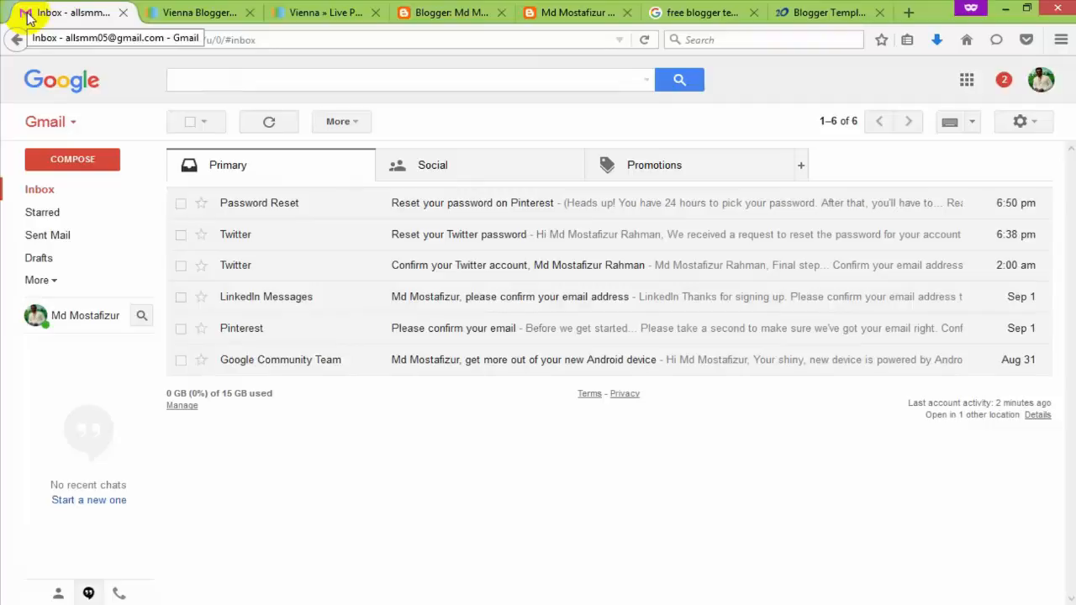
click(202, 15)
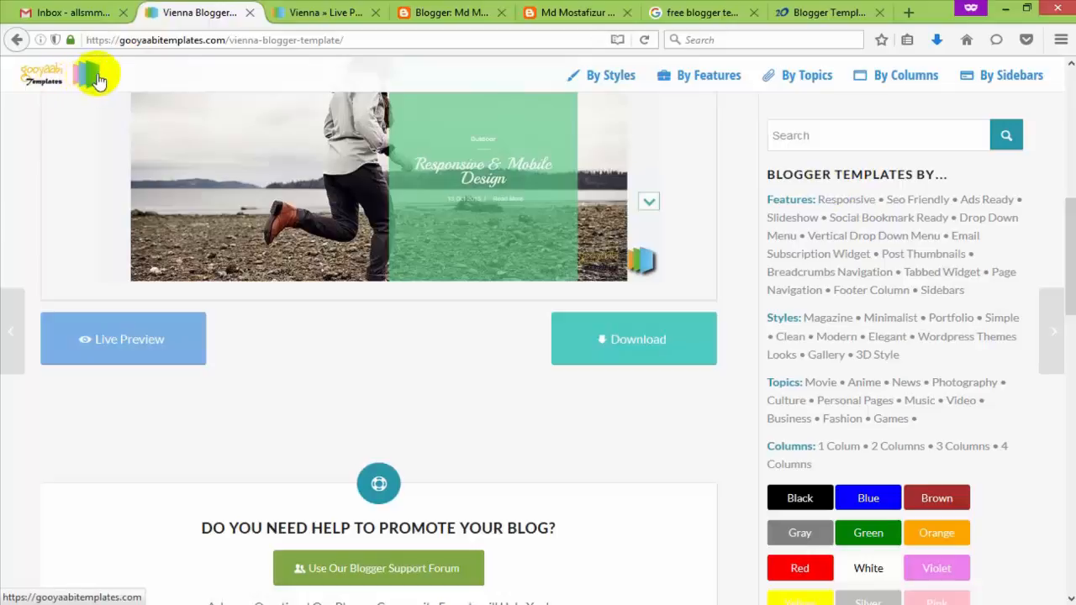
click(435, 16)
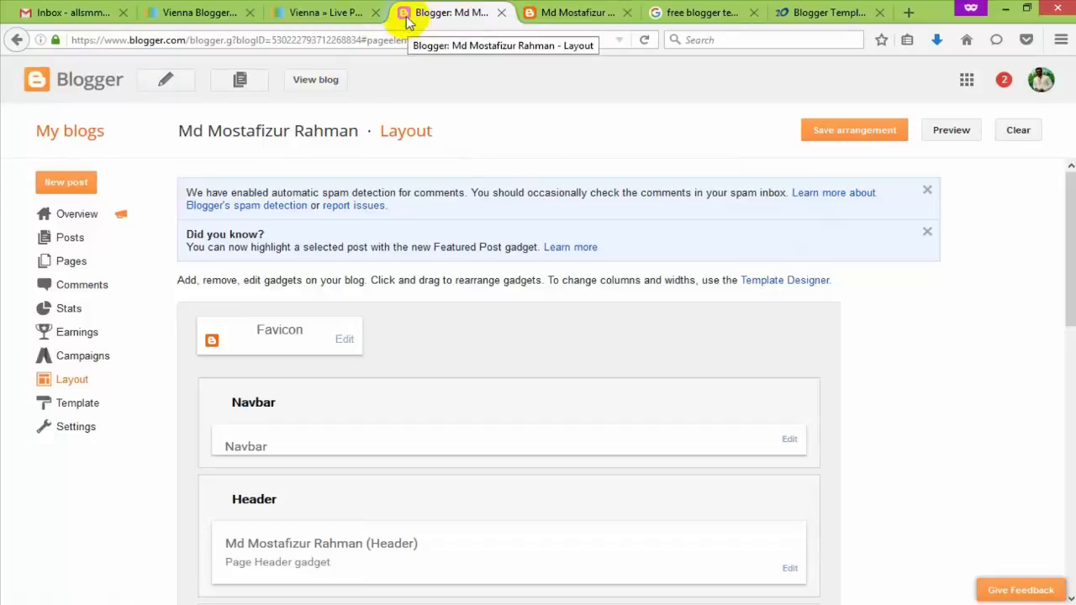
Open the favicon configuration, check the file requirements for a custom image, and close it without uploading anything.
click(344, 341)
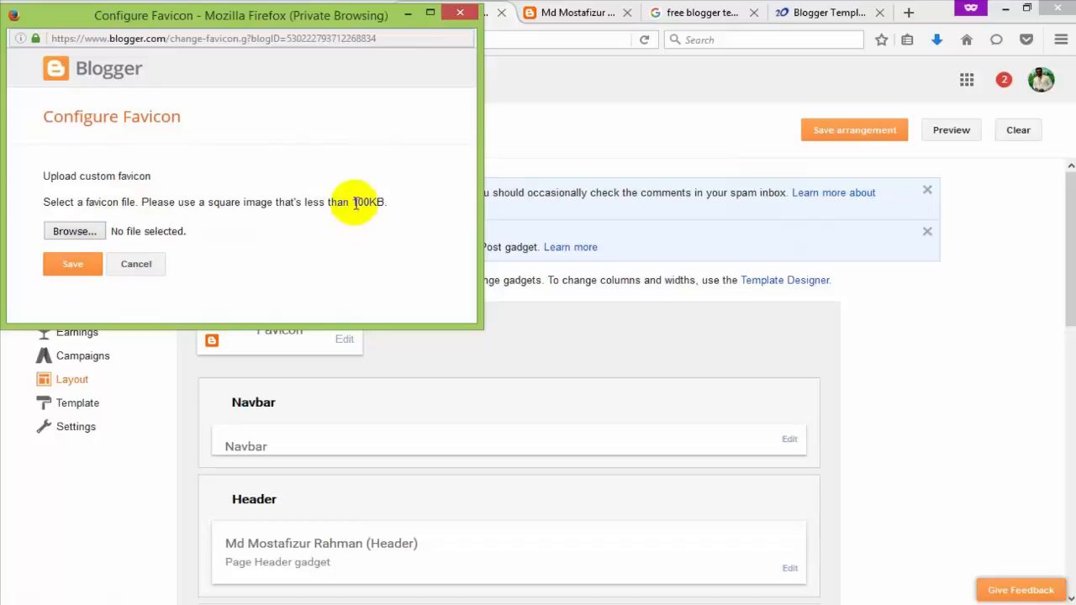
drag(356, 204, 376, 202)
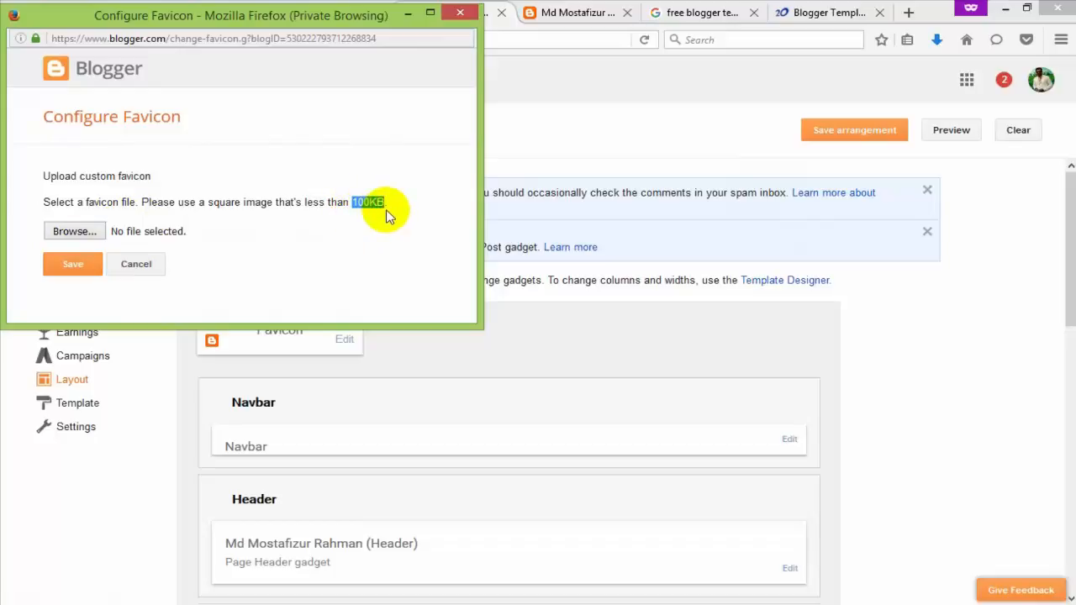
click(460, 13)
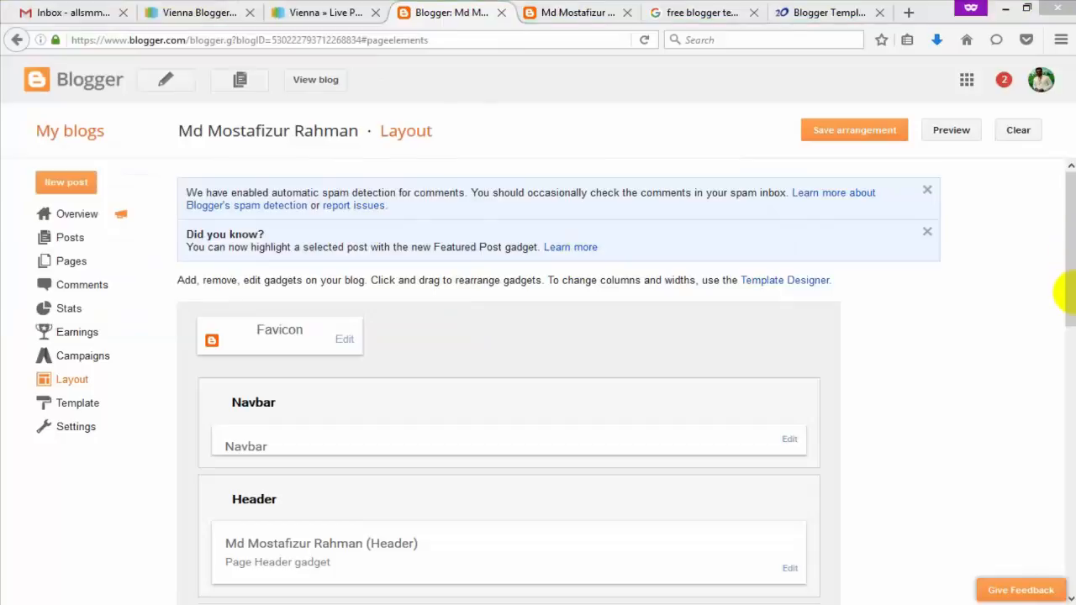
Review the Navbar gadget's style options, check the navbar on the live blog, and return to the Layout page.
scroll(1059, 279, down, 3)
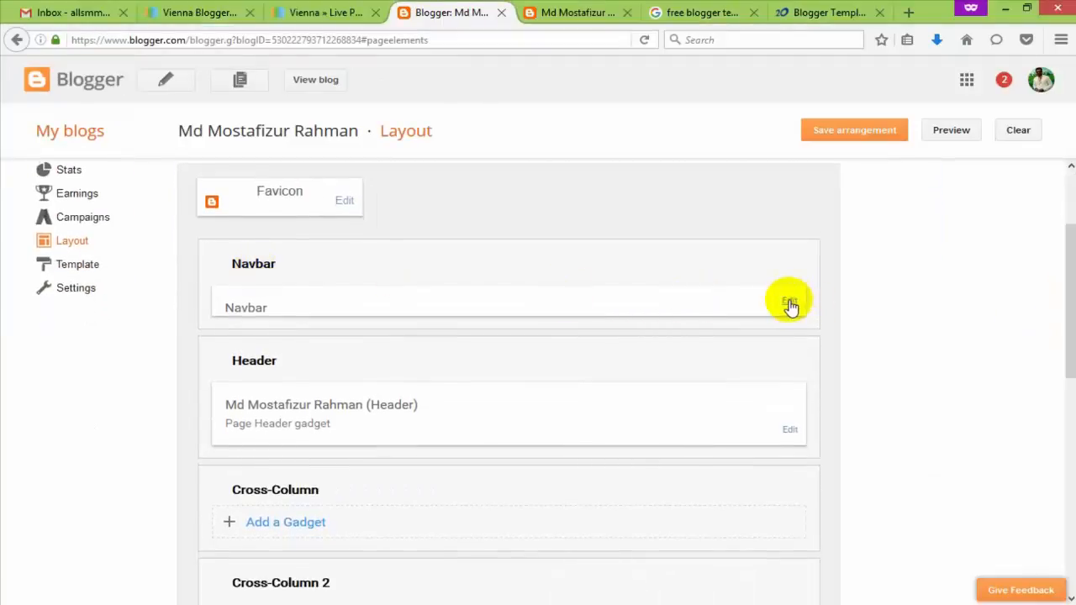
click(790, 304)
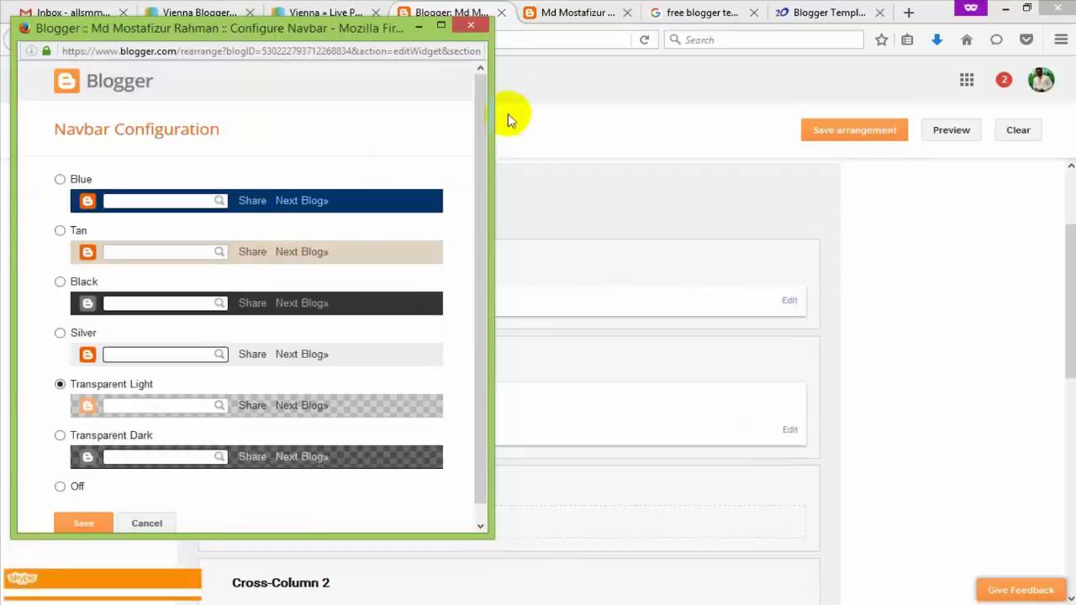
scroll(475, 127, down, 1)
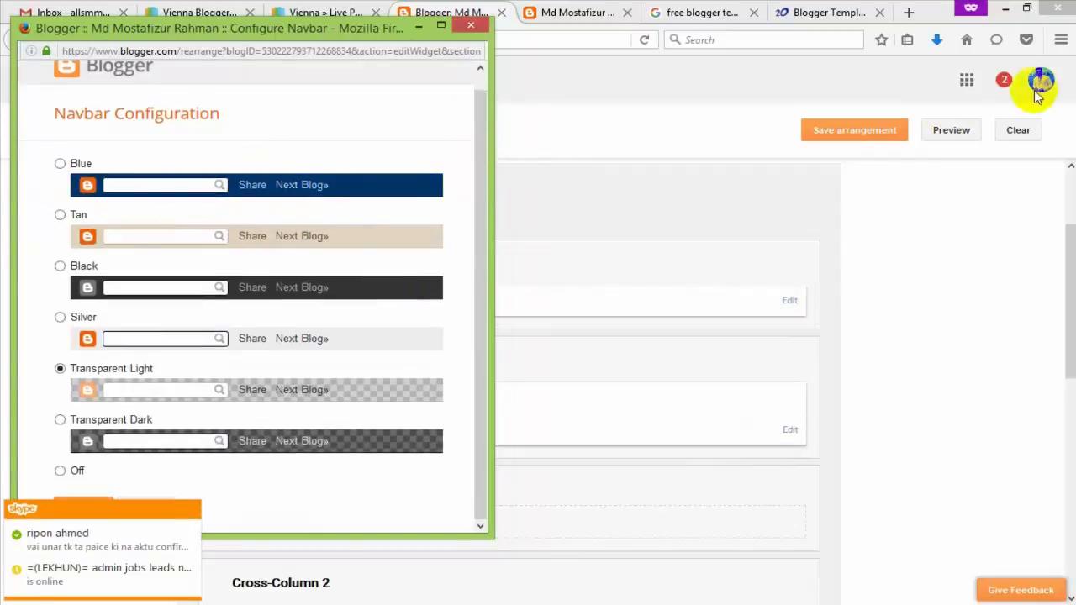
click(547, 22)
click(594, 11)
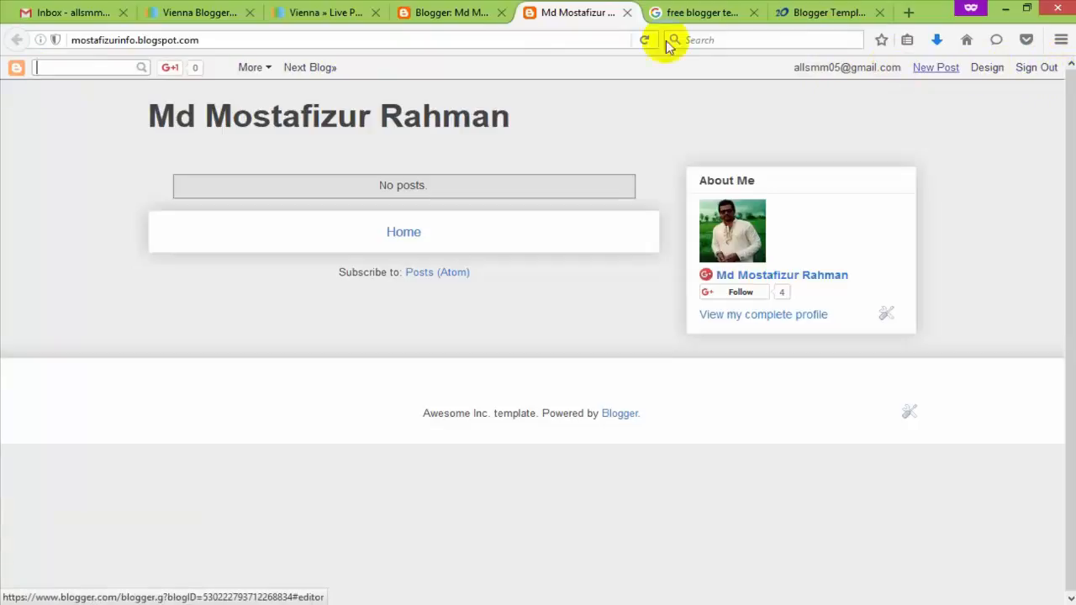
click(471, 13)
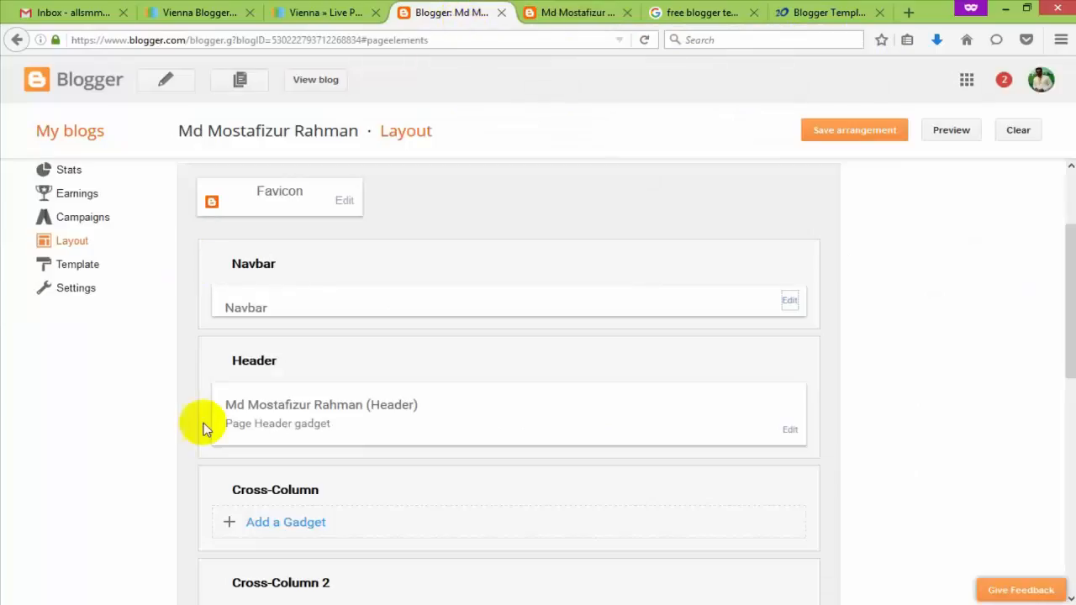
Set the Navbar gadget to Off and save its configuration.
click(789, 303)
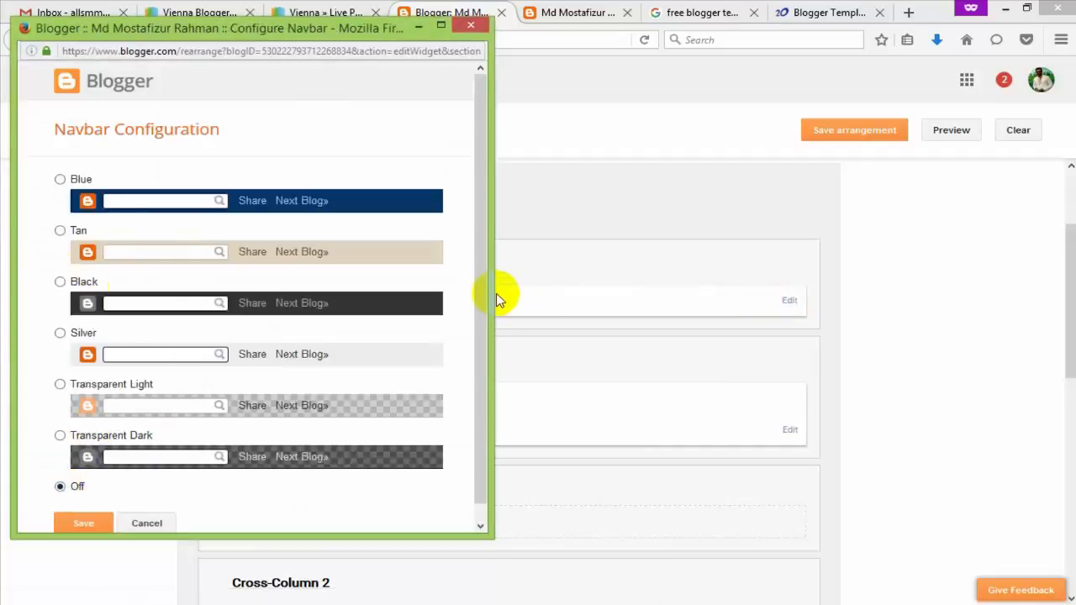
scroll(476, 341, down, 1)
click(84, 509)
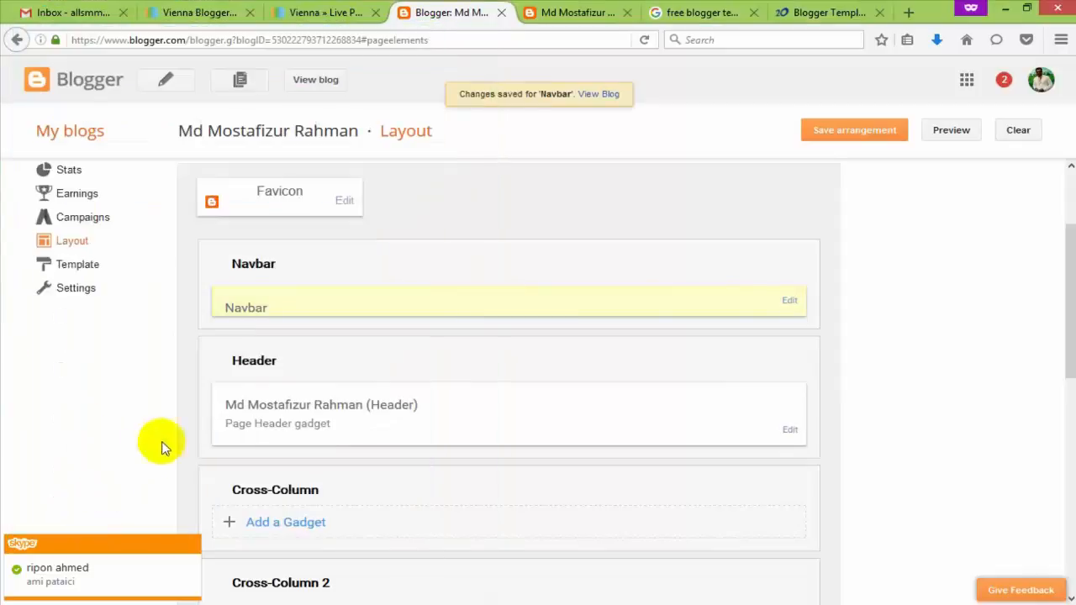
Review the Header gadget's title, description and image settings, close them unchanged, and look over the remaining layout sections.
drag(1066, 254, 1068, 286)
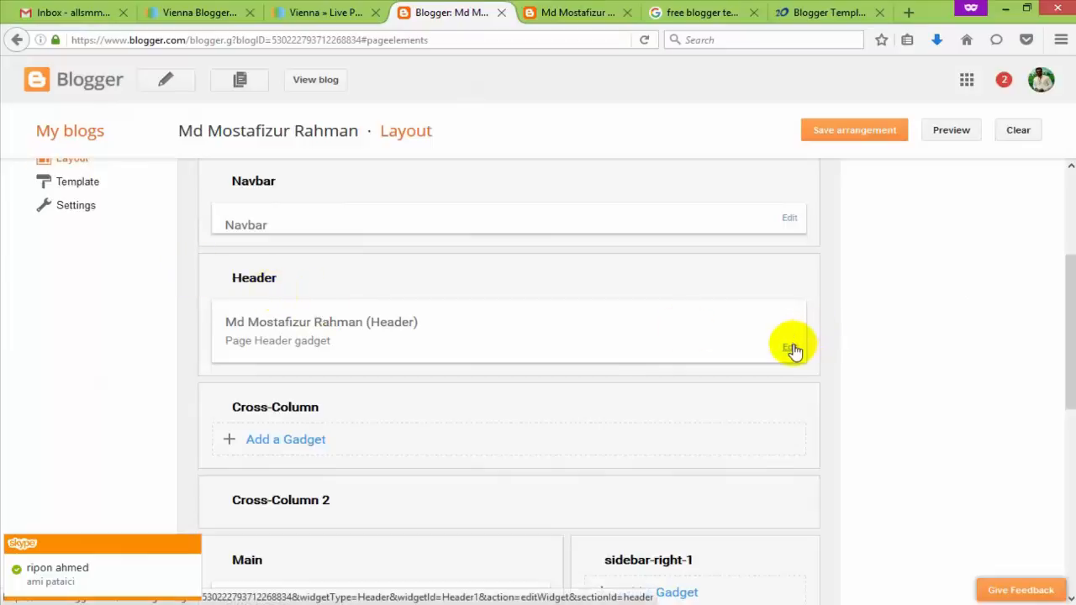
click(792, 349)
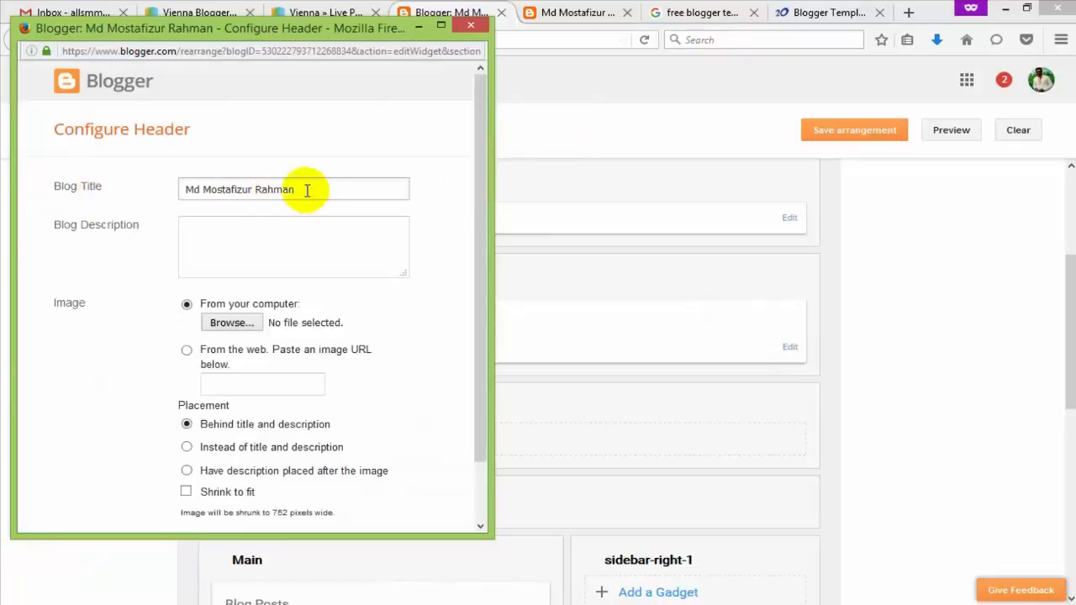
drag(308, 188, 160, 189)
click(264, 249)
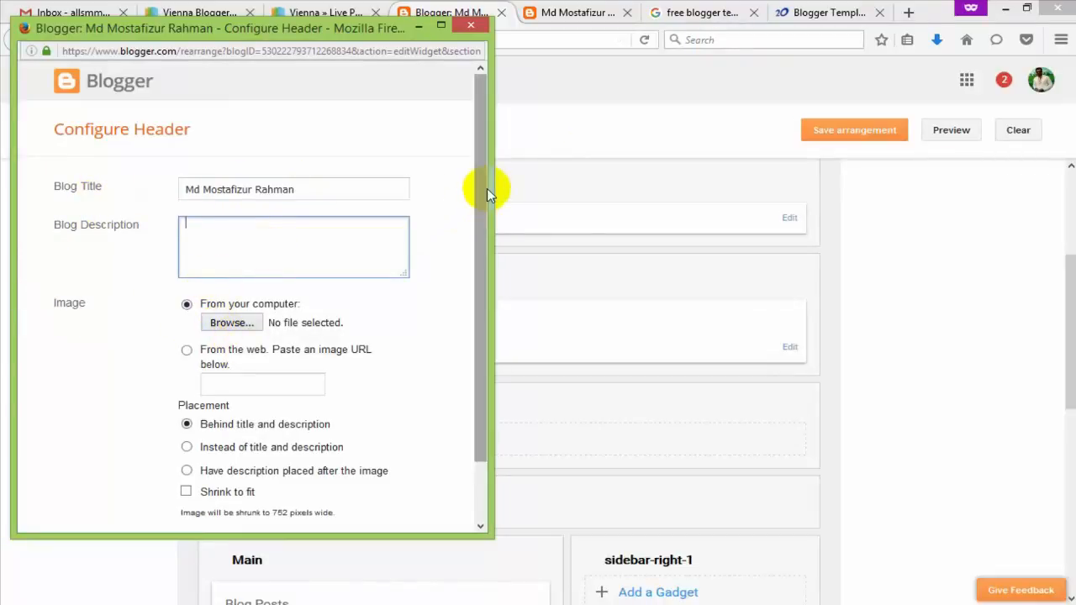
drag(487, 188, 473, 272)
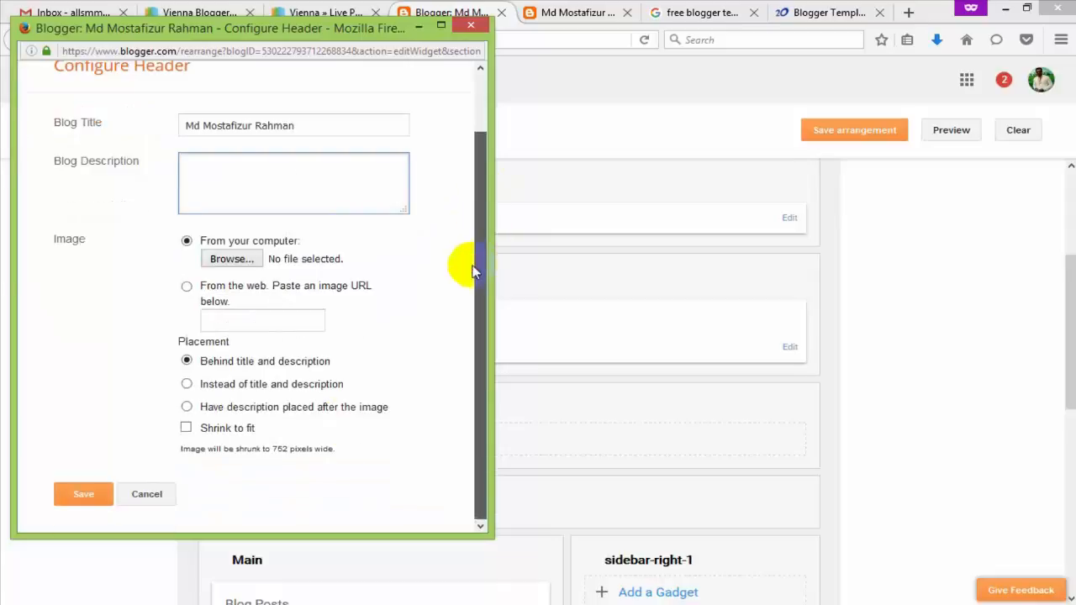
click(471, 25)
drag(1061, 280, 1067, 346)
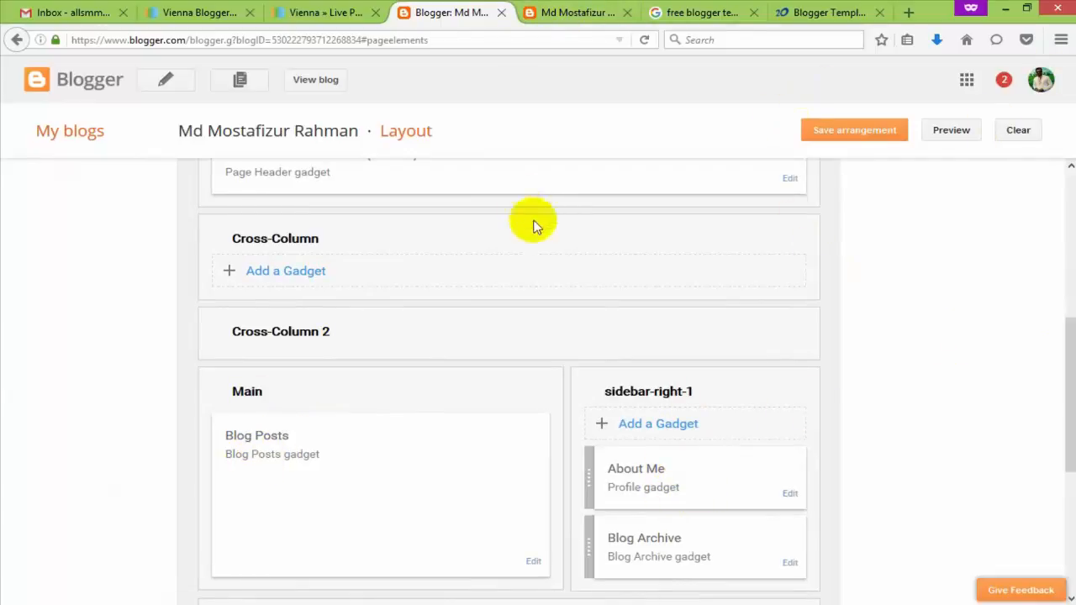
drag(1062, 331, 1068, 172)
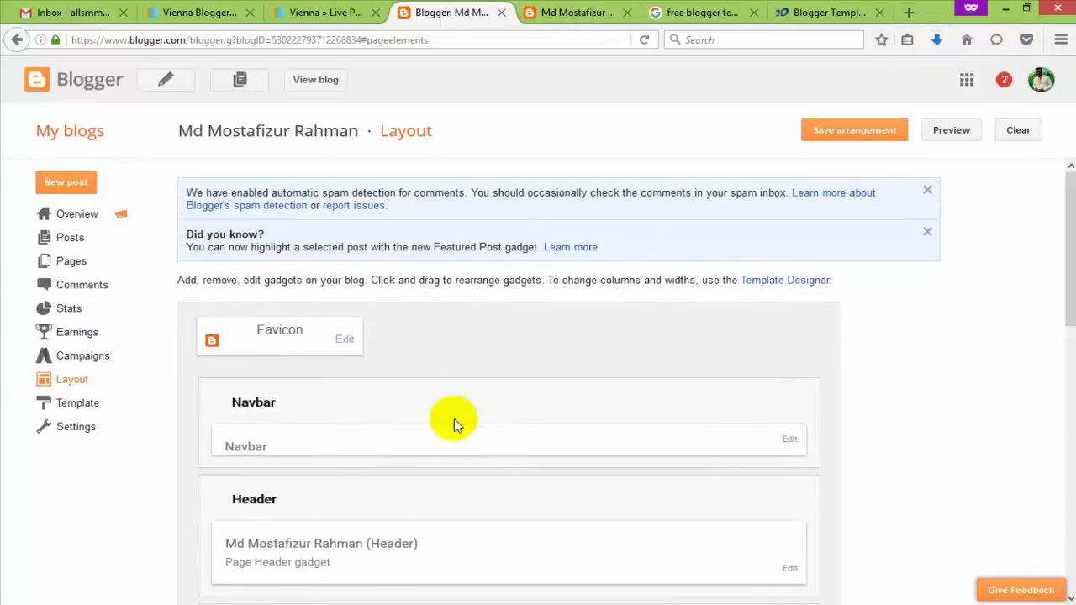
Show the downloaded Vienna-Free archive in the Downloads folder and extract all its files to a Vienna-Free folder.
click(936, 40)
click(924, 93)
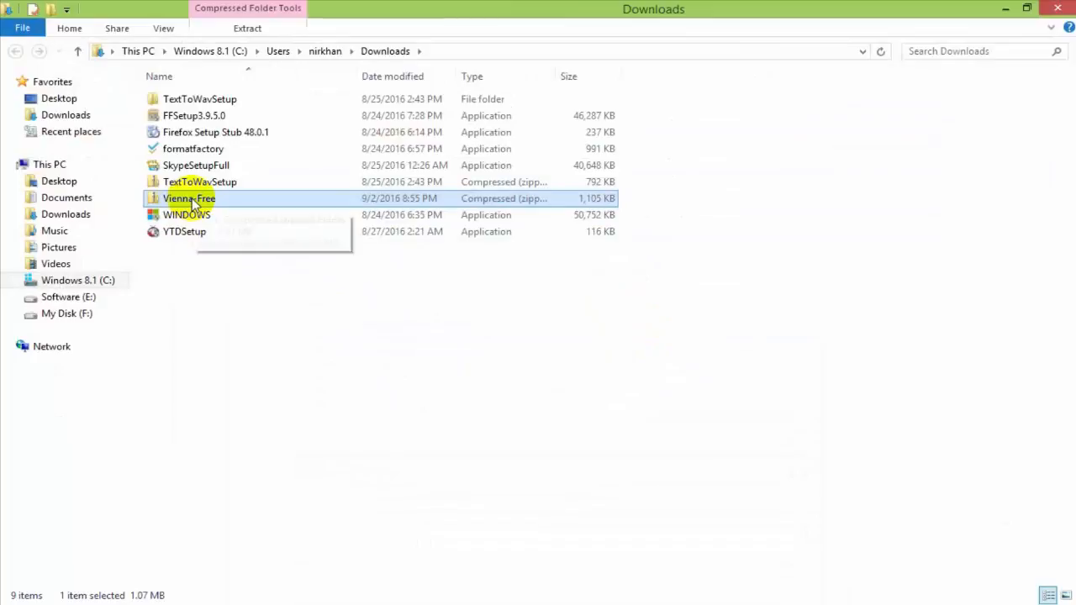
drag(190, 202, 212, 291)
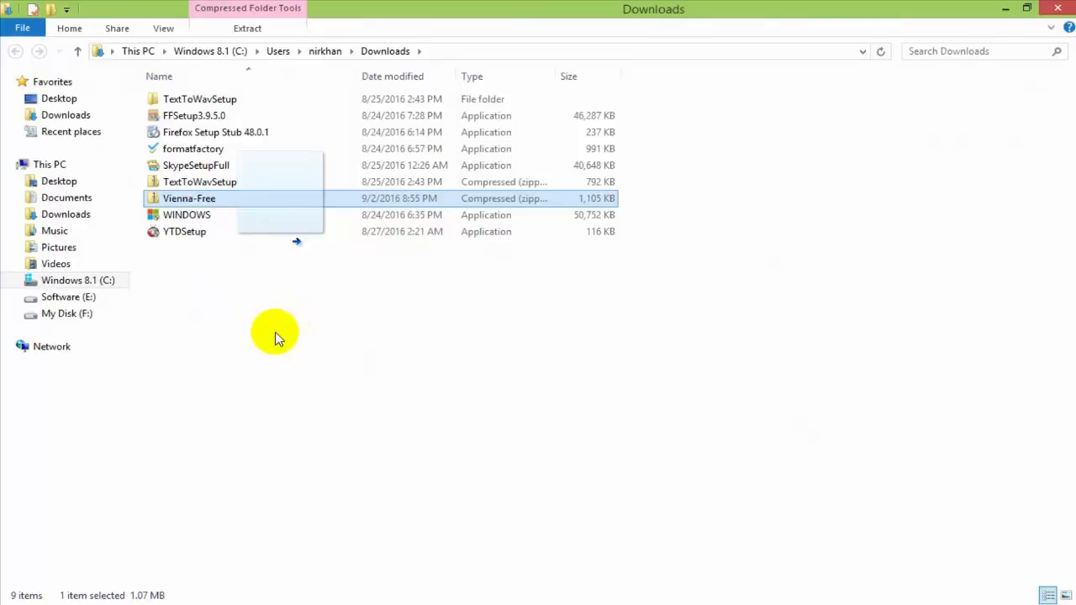
drag(277, 337, 195, 208)
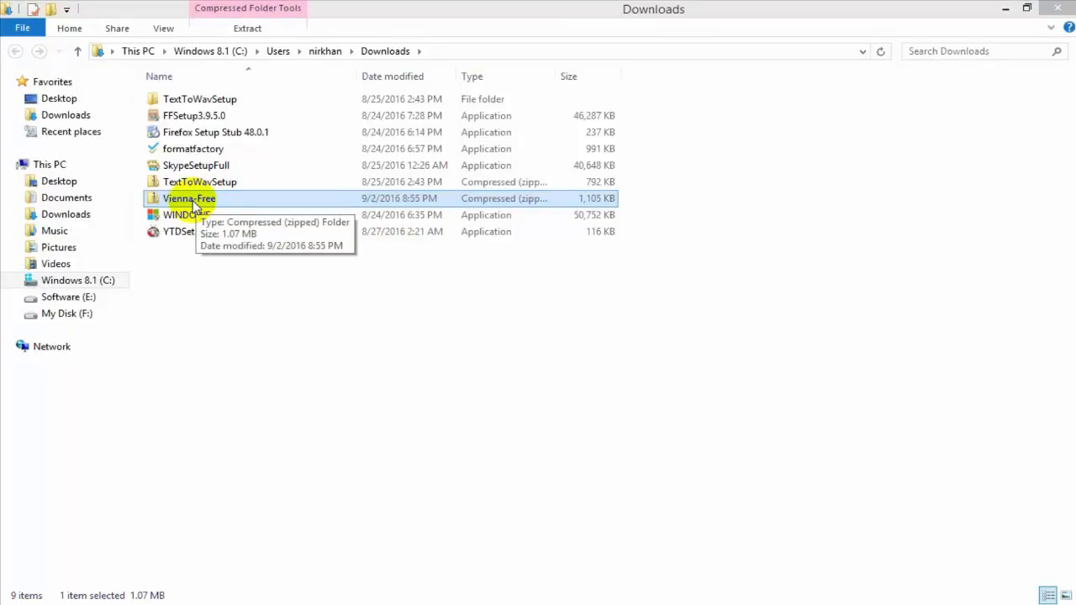
right_click(195, 204)
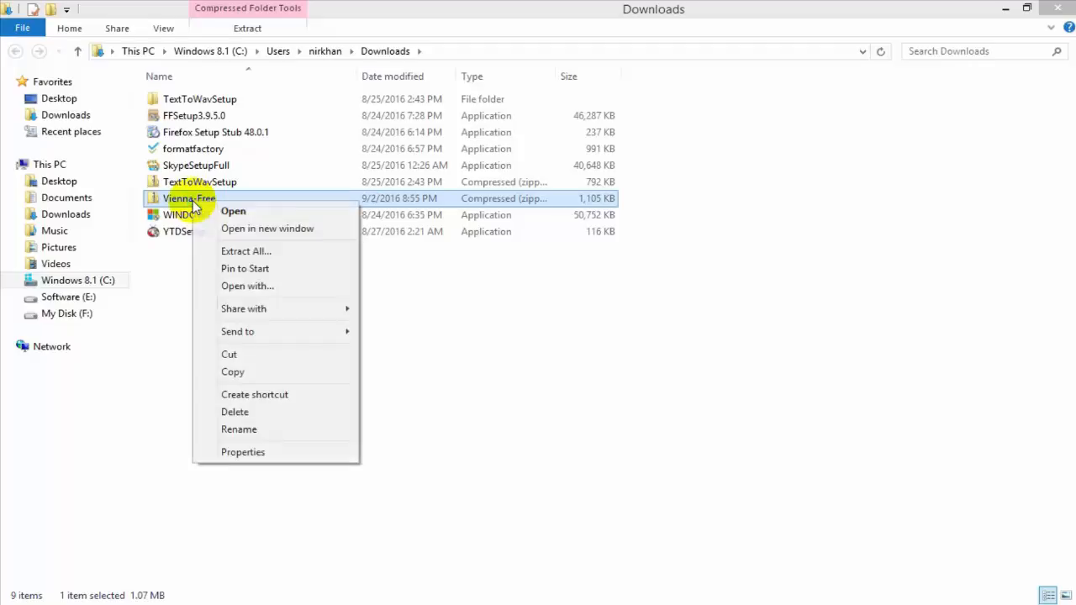
click(262, 252)
click(695, 465)
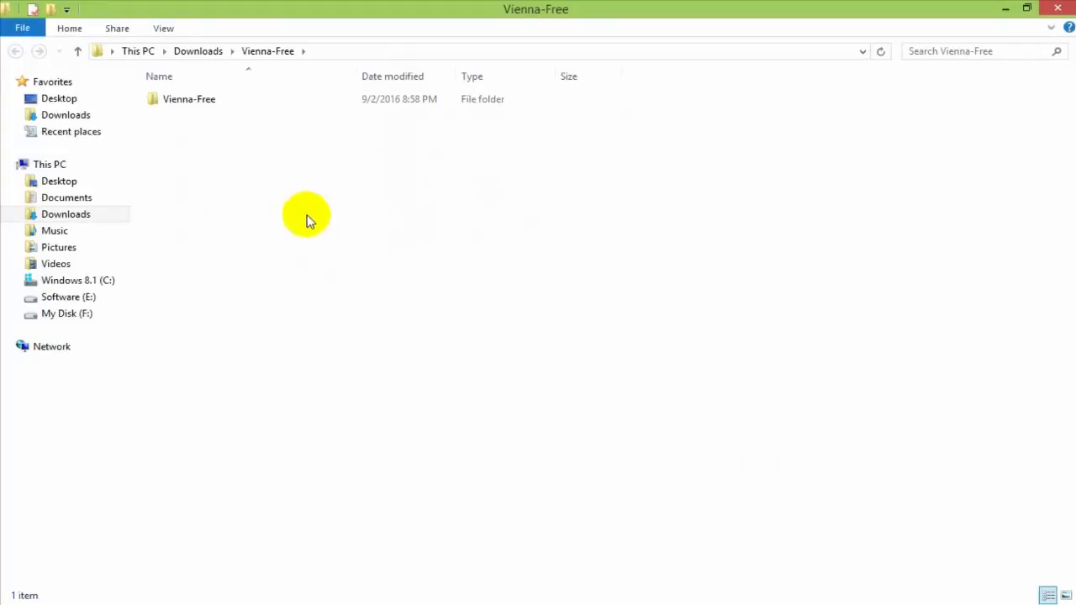
Open the inner Vienna-Free folder, read the How to install text file, and close it.
click(199, 103)
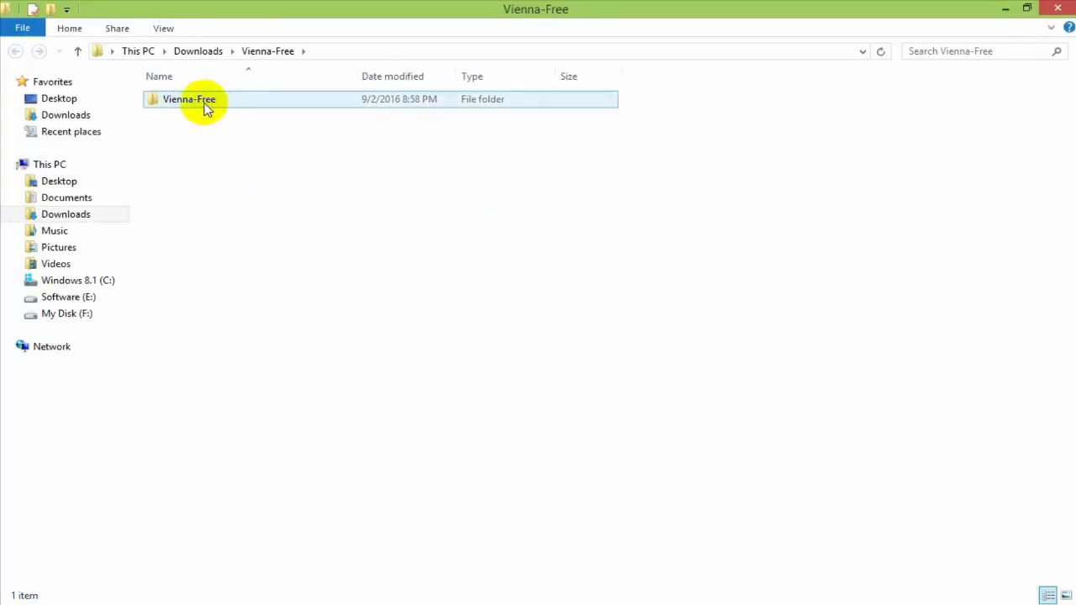
double_click(206, 106)
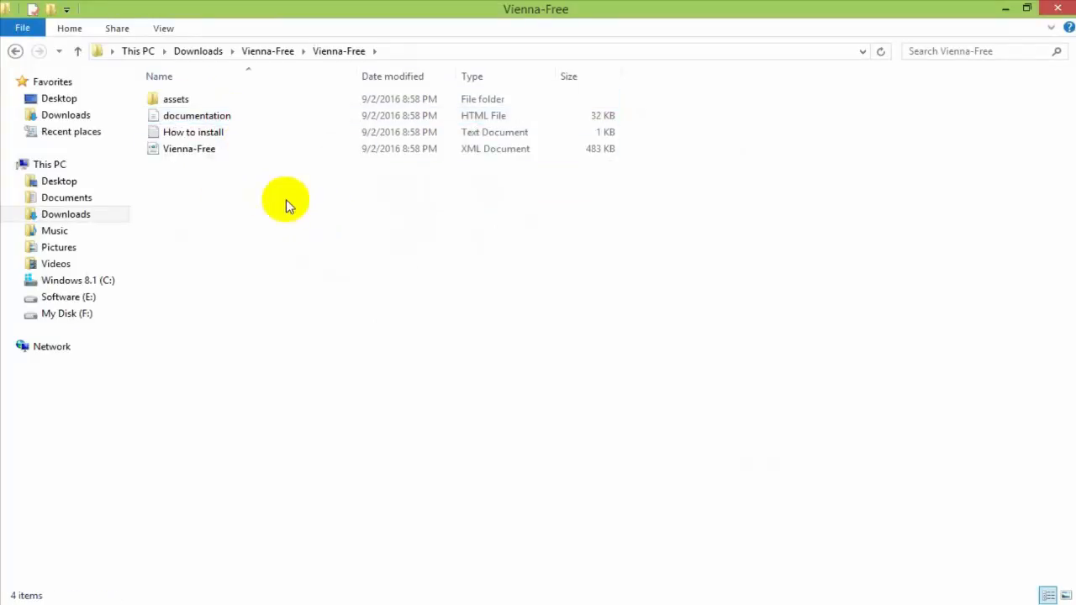
click(225, 135)
double_click(211, 132)
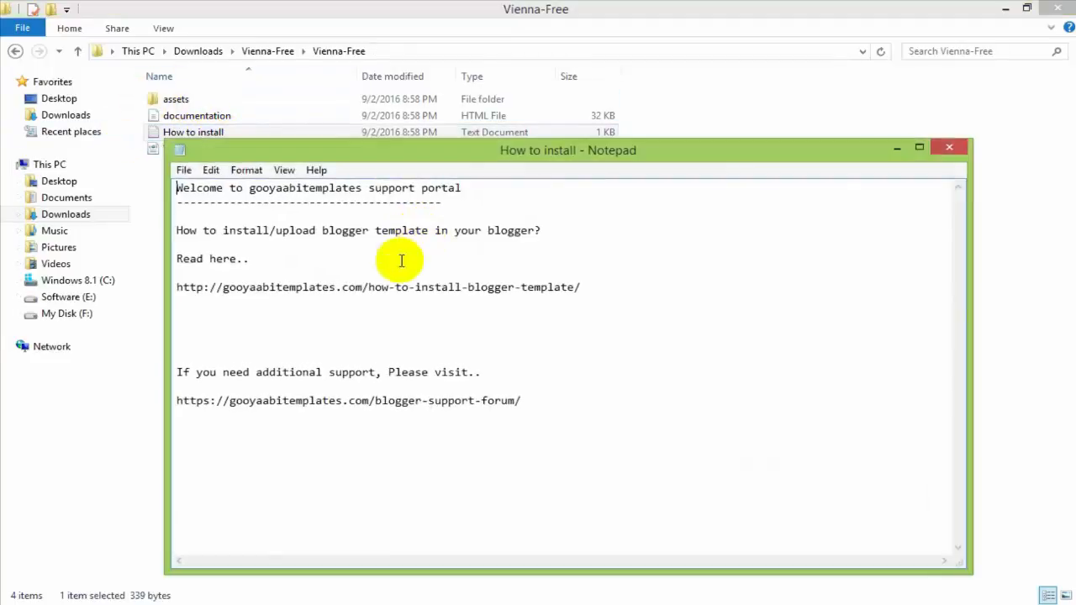
click(949, 147)
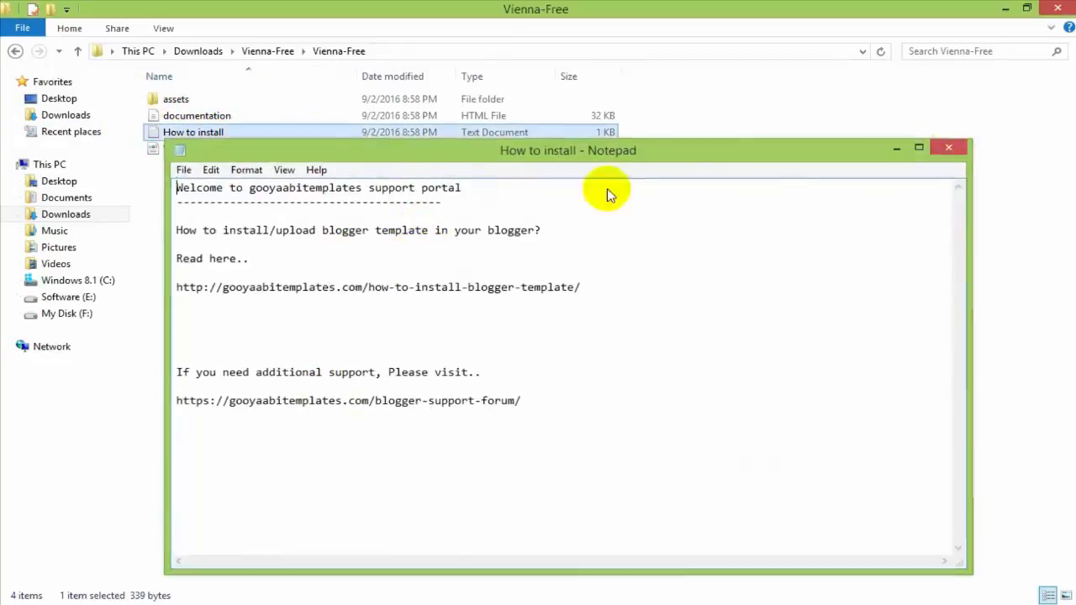
Open the template's assets folder and look at the style sheets in its css subfolder.
double_click(204, 102)
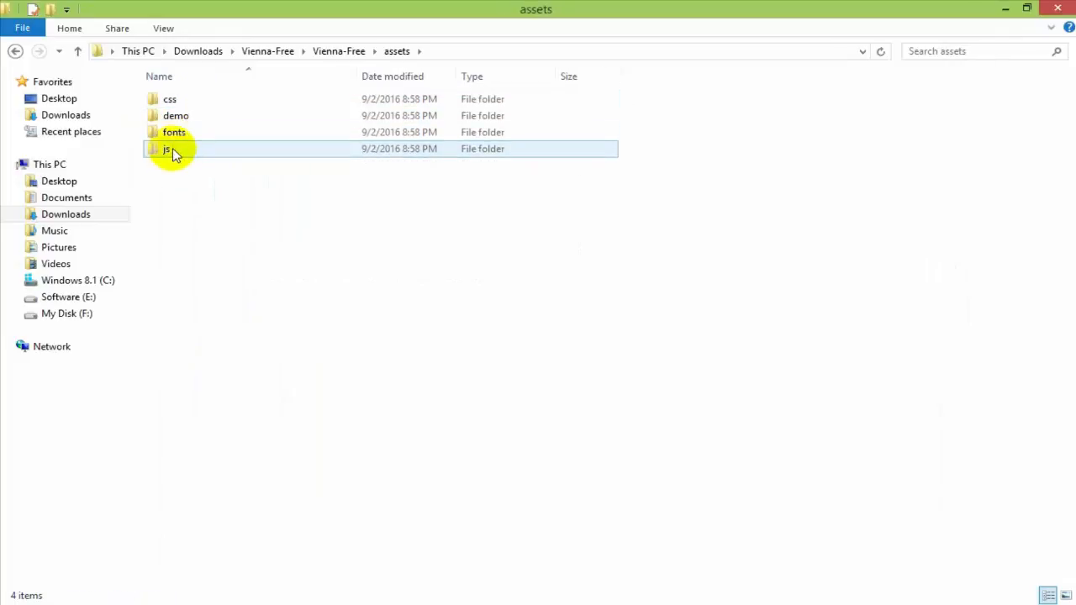
click(198, 102)
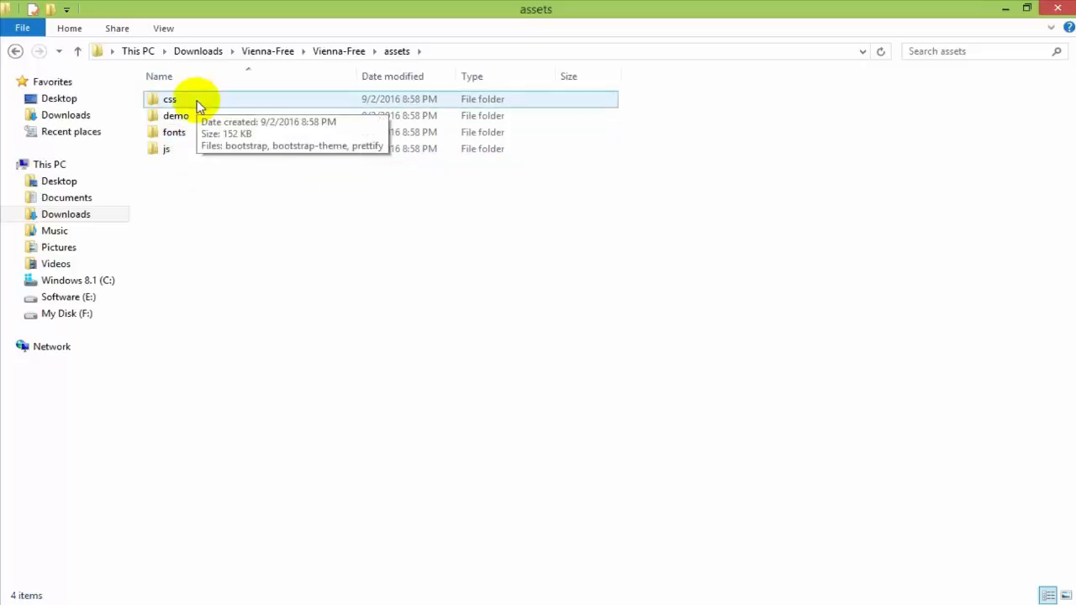
double_click(199, 103)
click(178, 134)
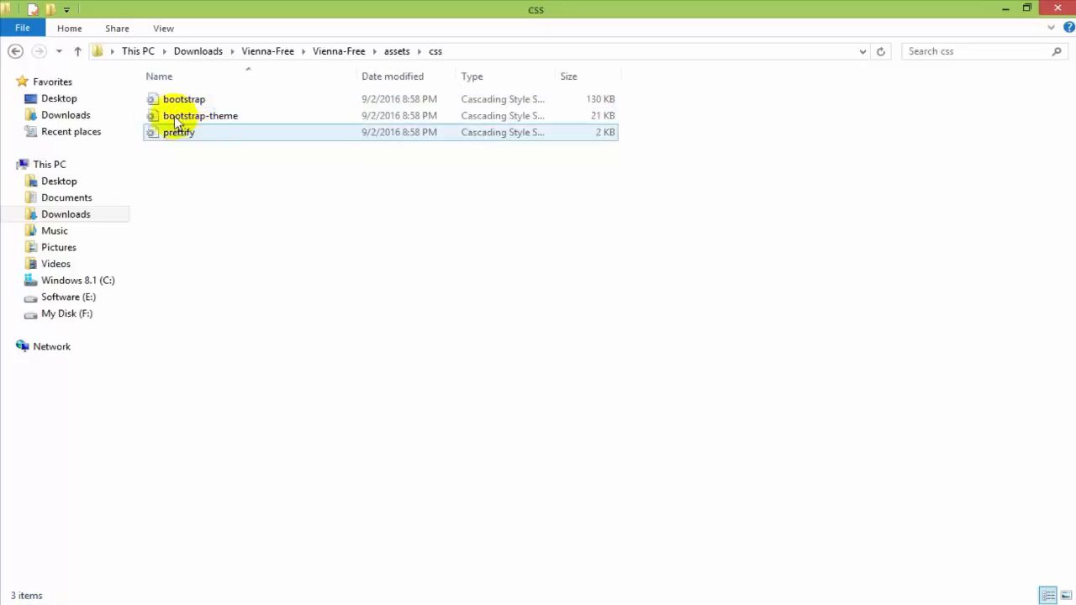
Return from the css subfolder to the inner Vienna-Free folder and select the Vienna-Free XML document.
click(75, 50)
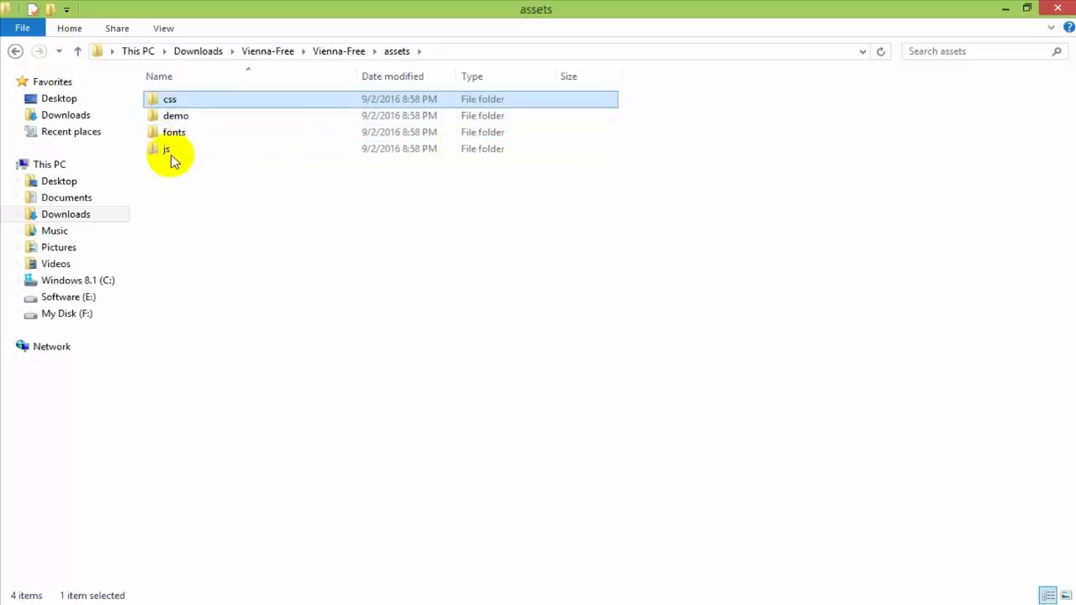
click(81, 52)
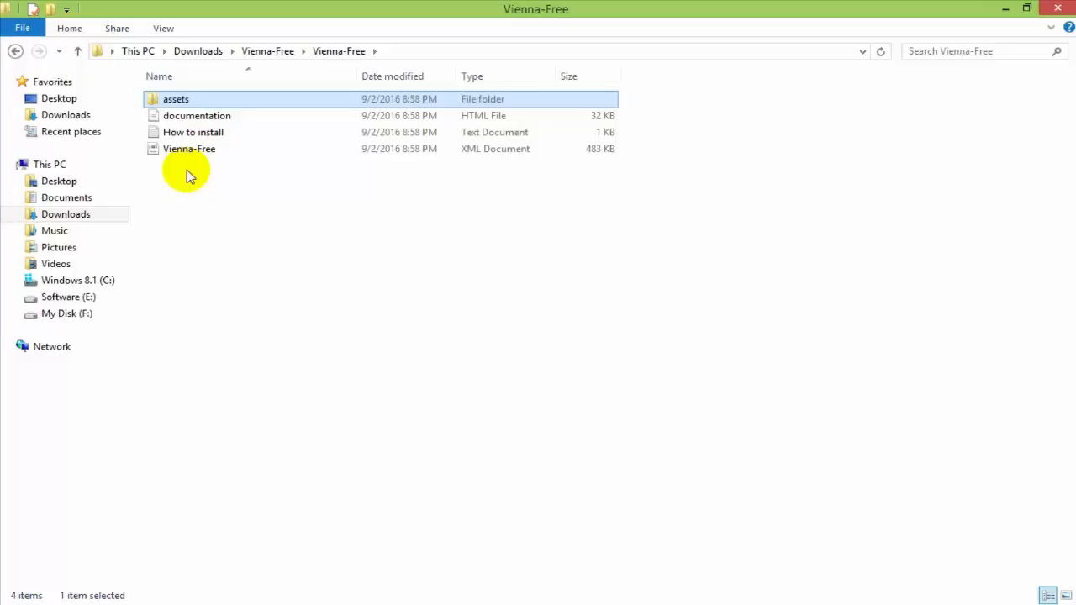
click(206, 151)
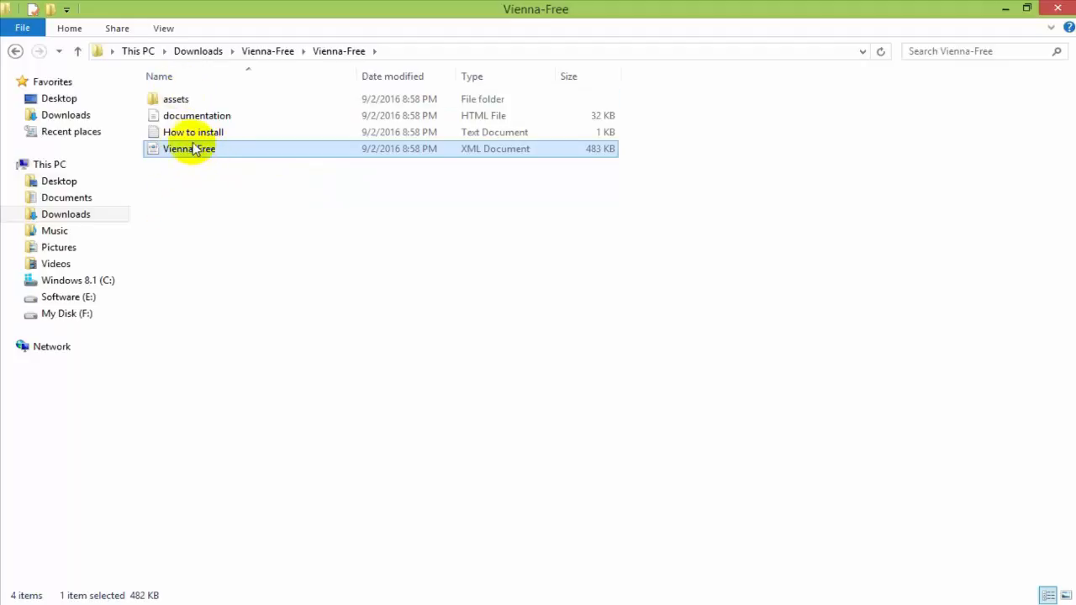
Check the file type of the How to install document in its properties, then close them.
click(202, 135)
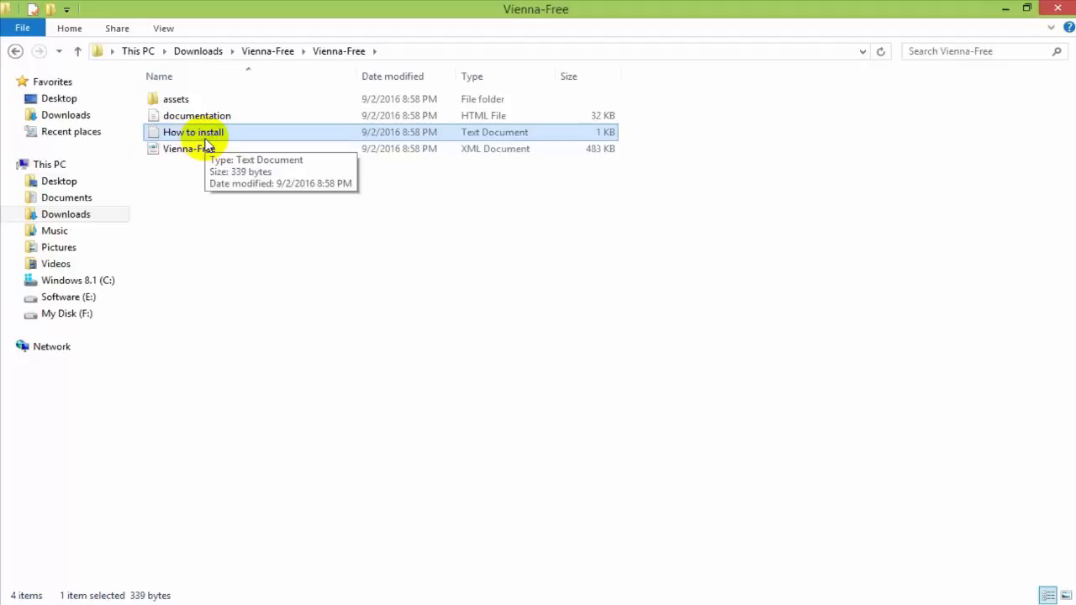
right_click(206, 140)
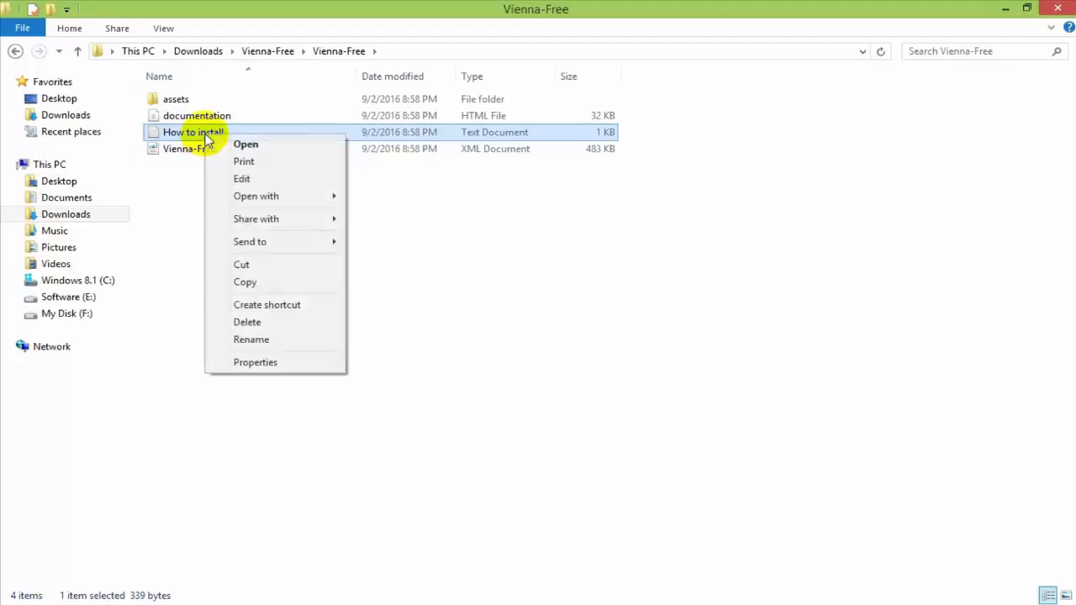
click(256, 365)
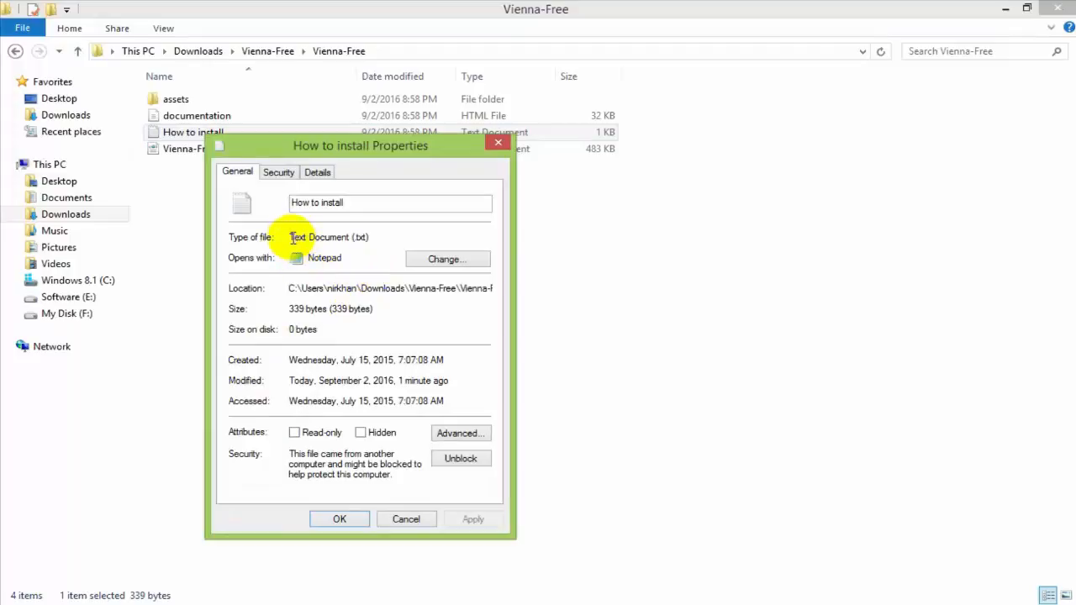
drag(293, 236, 368, 237)
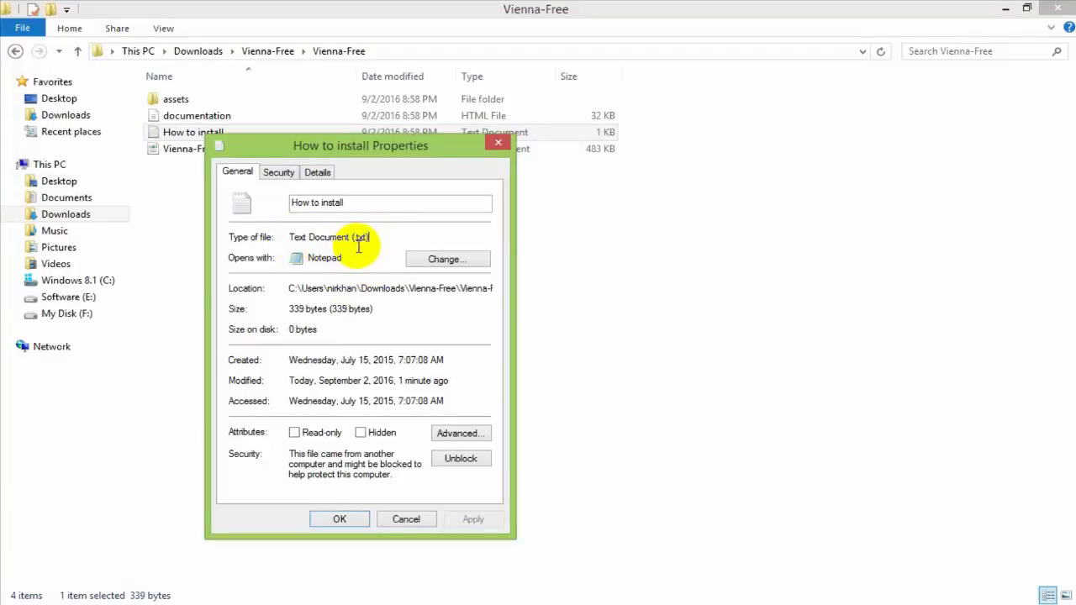
drag(368, 237, 295, 238)
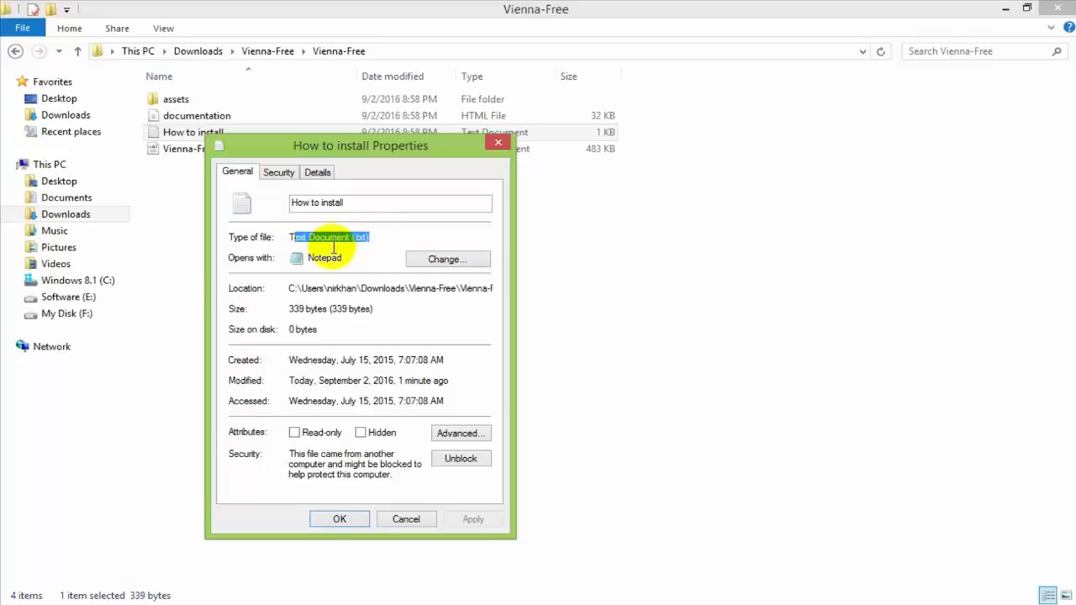
click(496, 141)
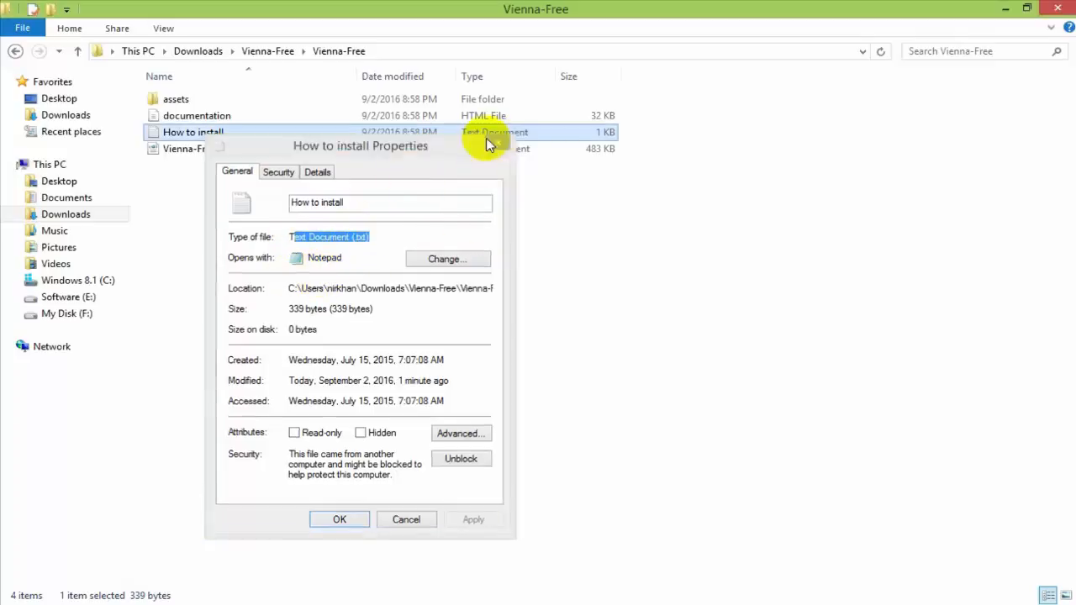
Check the file extension of the Vienna-Free template file in its properties, then close them.
click(222, 150)
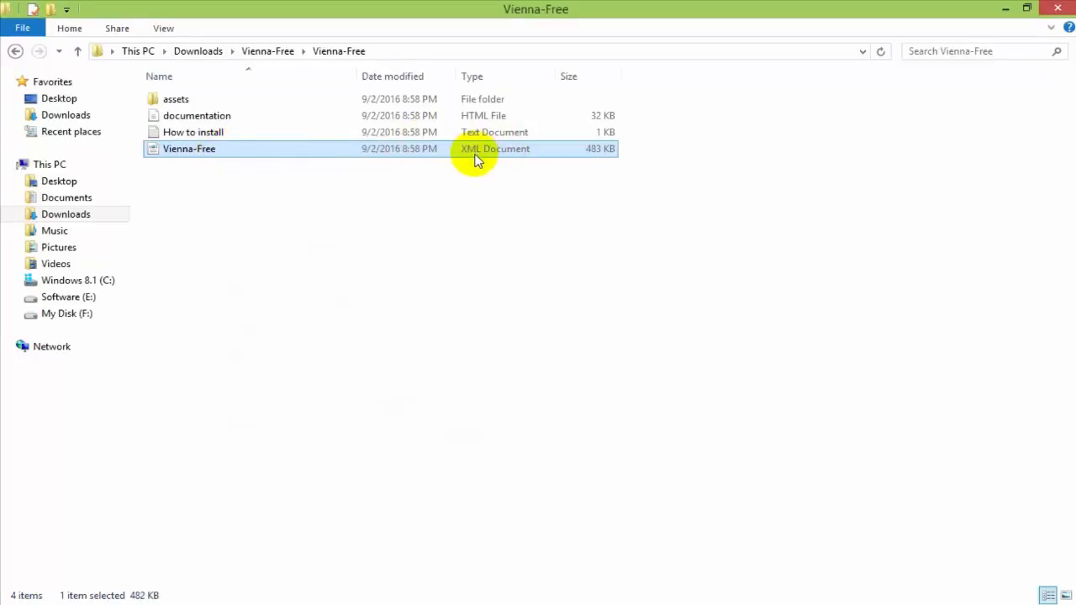
right_click(227, 151)
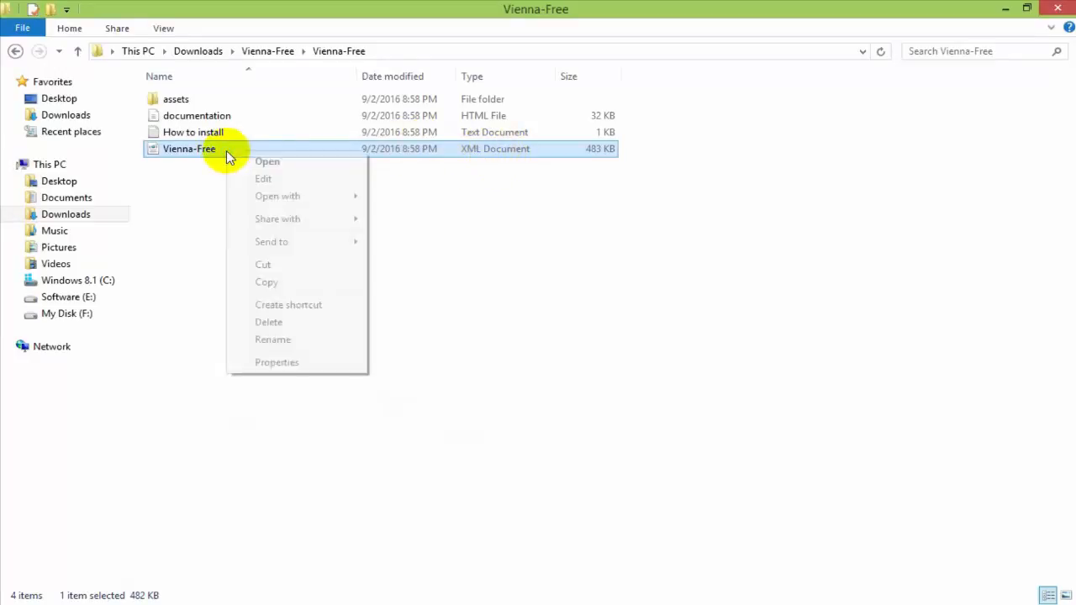
click(281, 362)
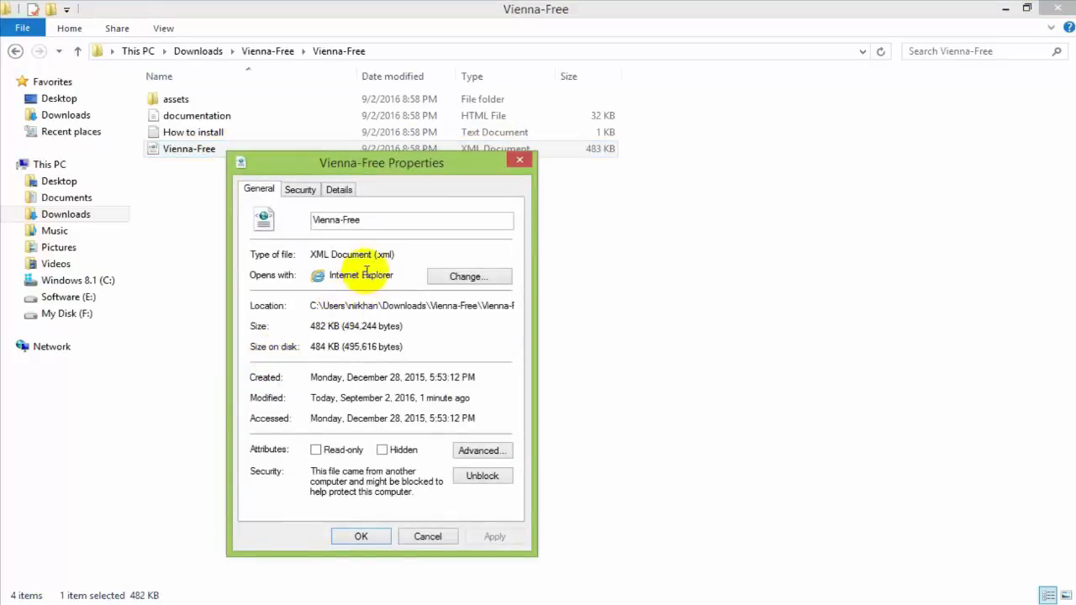
drag(375, 255, 402, 253)
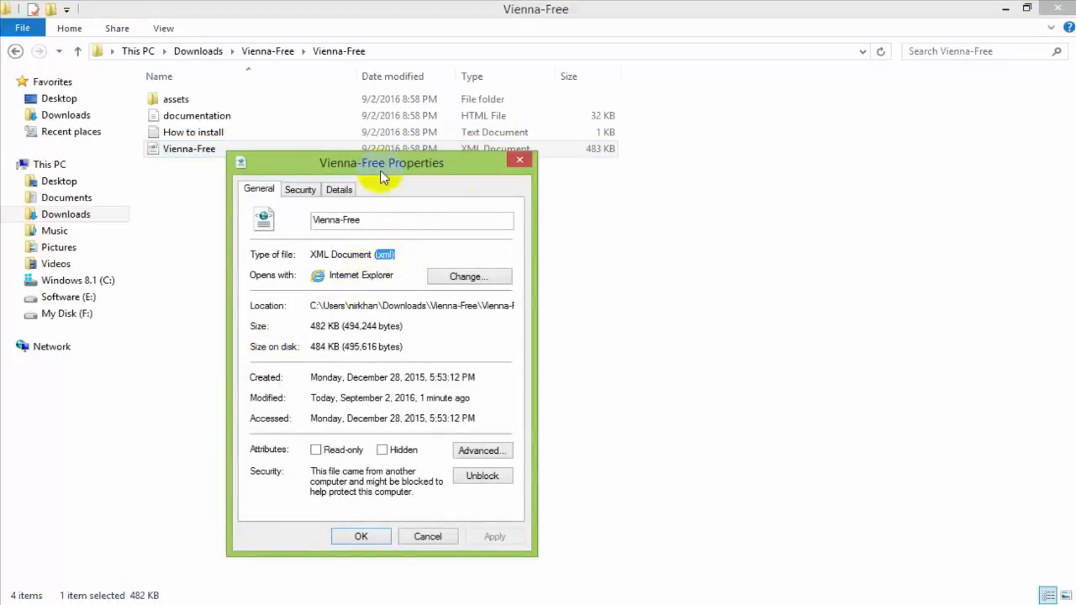
click(513, 163)
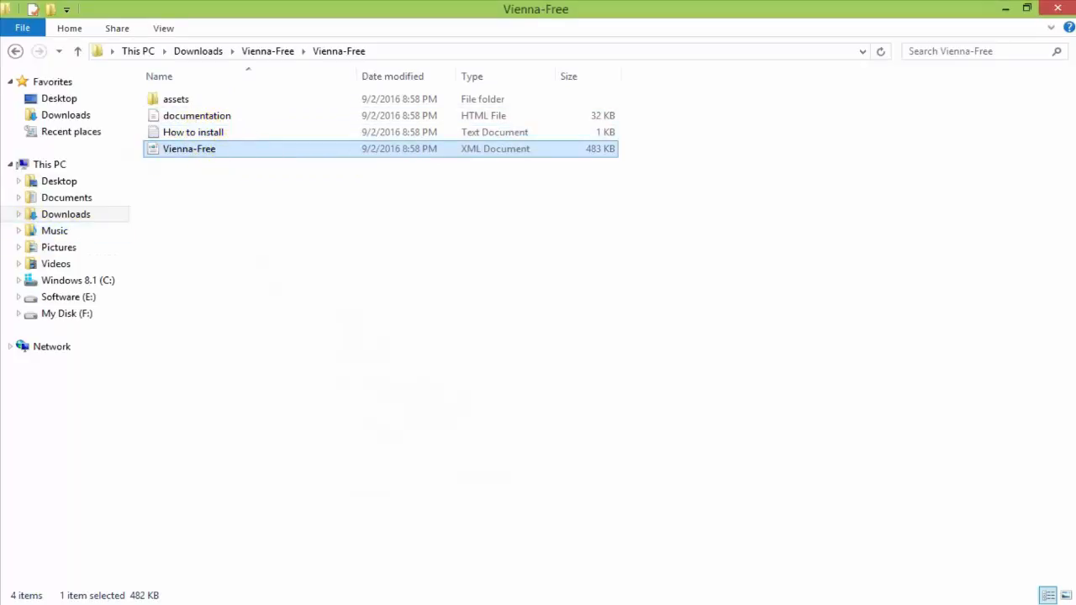
Switch to the Blogger window in Firefox, open the blog's Template page and look over its live, mobile and built-in templates.
click(118, 261)
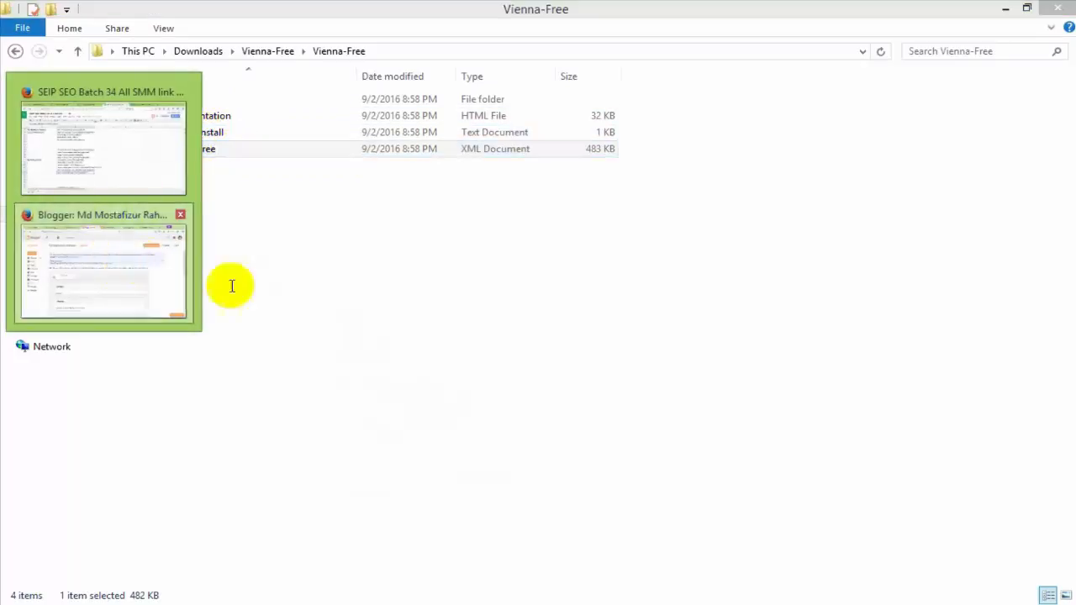
drag(1068, 265, 1071, 298)
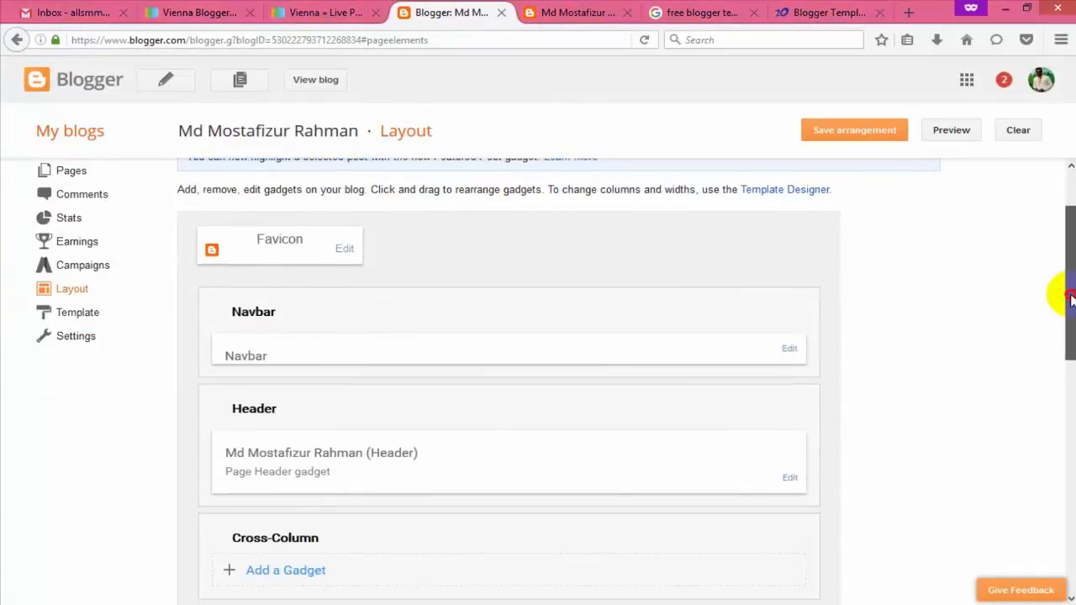
click(93, 317)
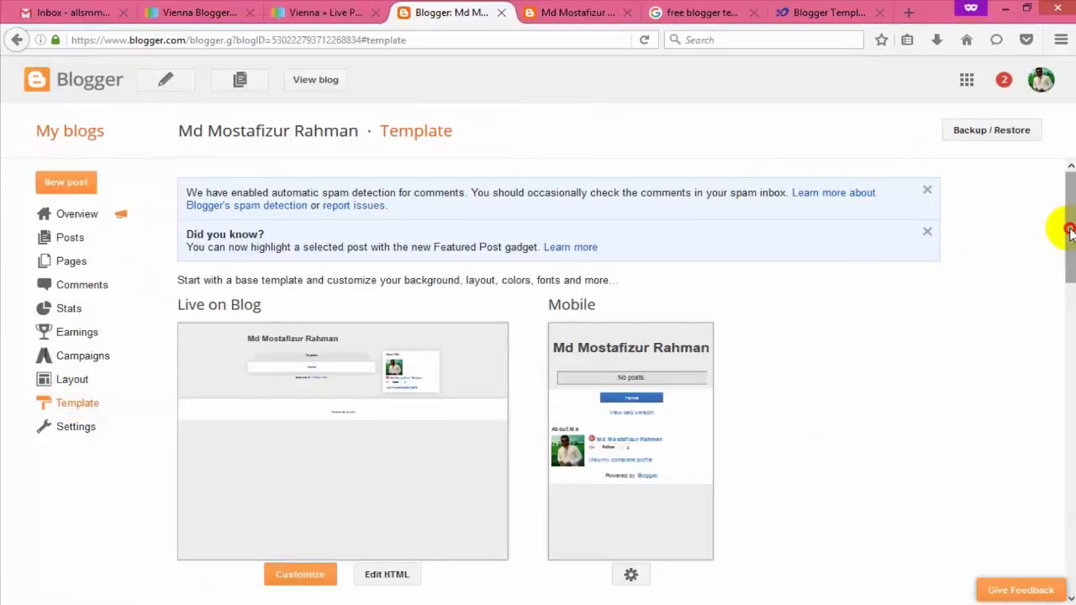
drag(1064, 228, 1064, 269)
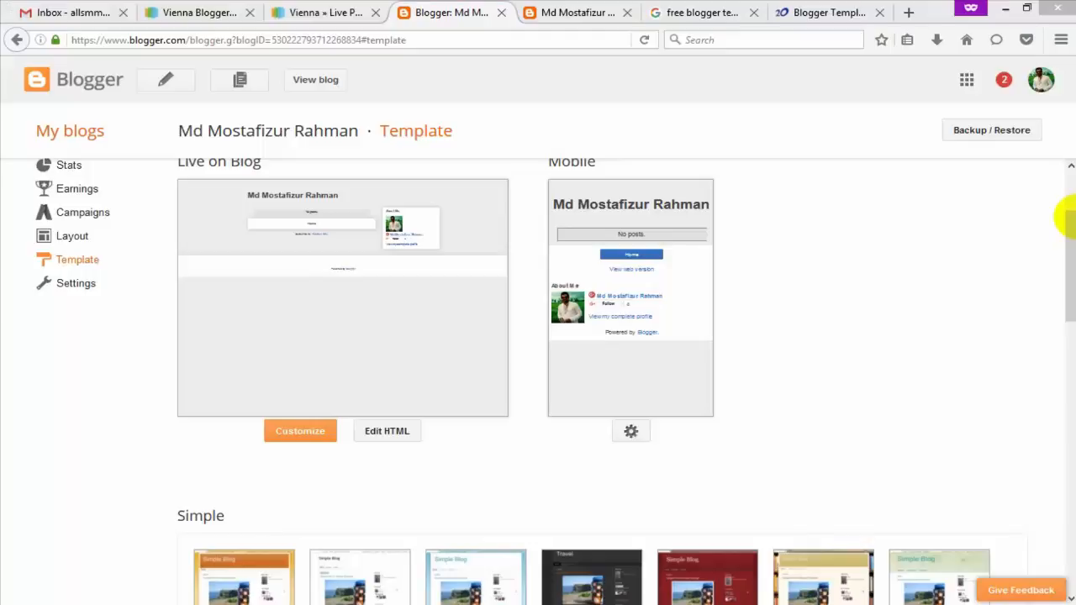
click(1069, 205)
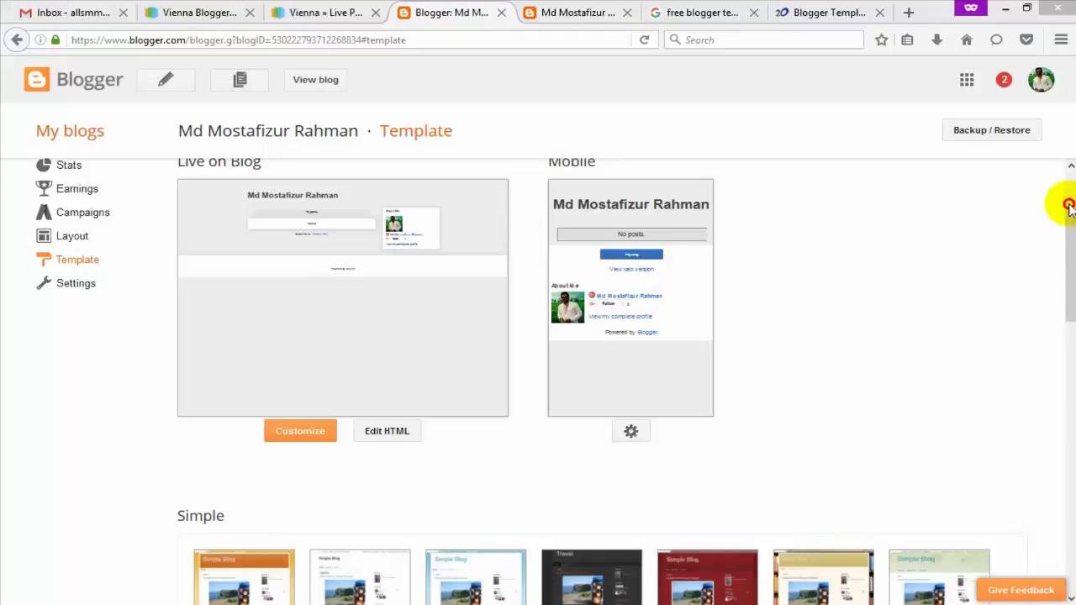
drag(1070, 291, 1072, 227)
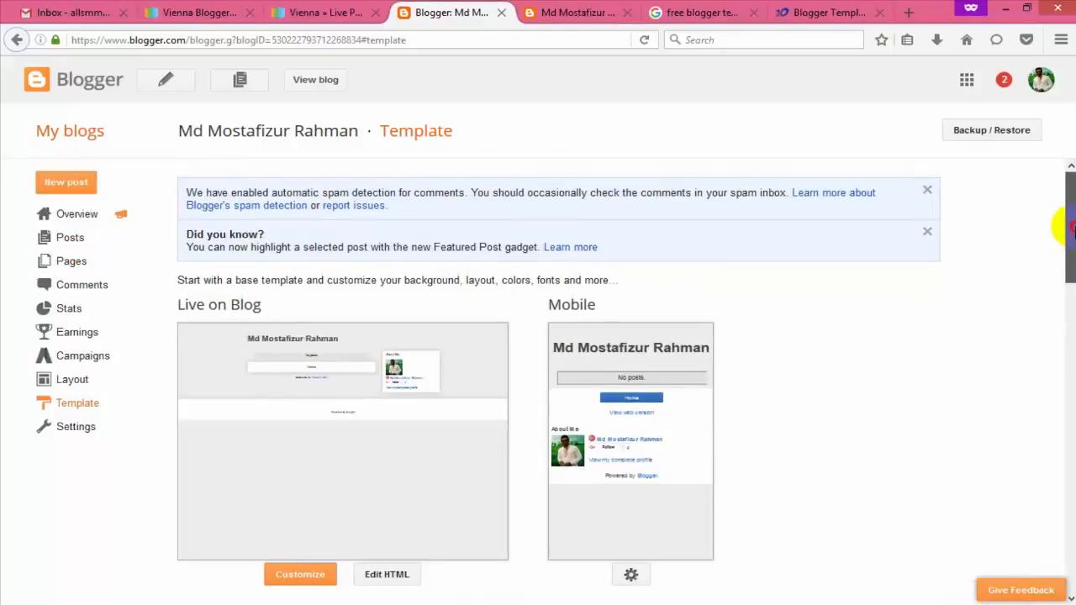
click(987, 133)
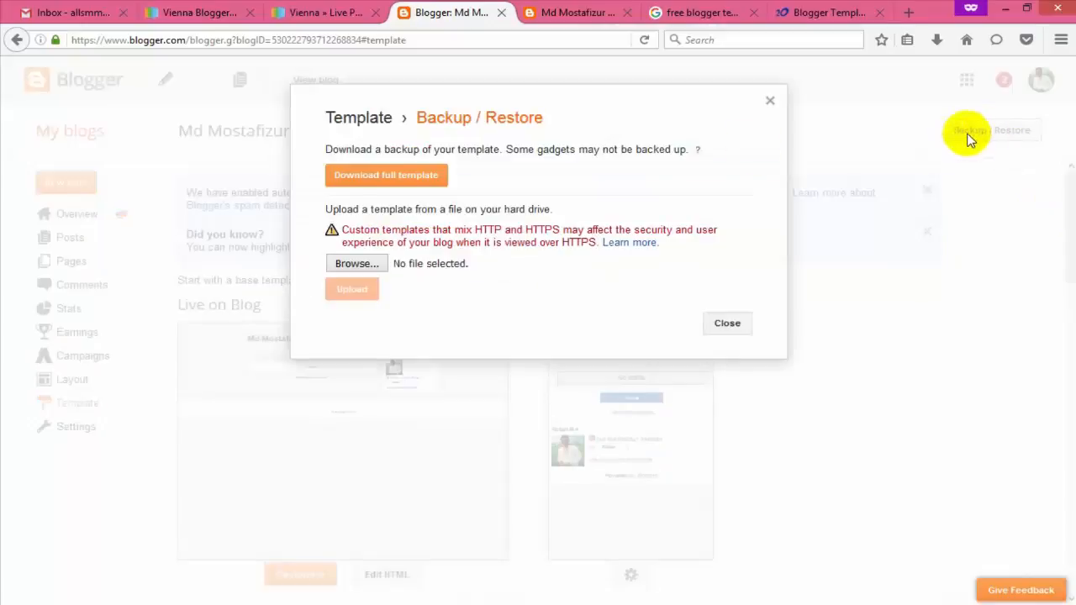
click(370, 266)
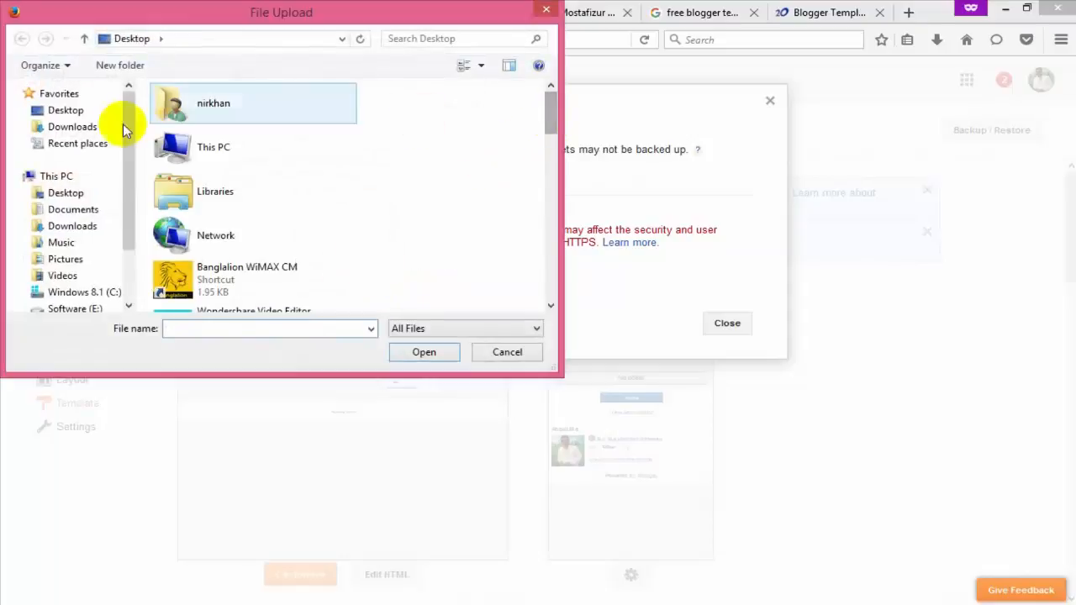
click(545, 13)
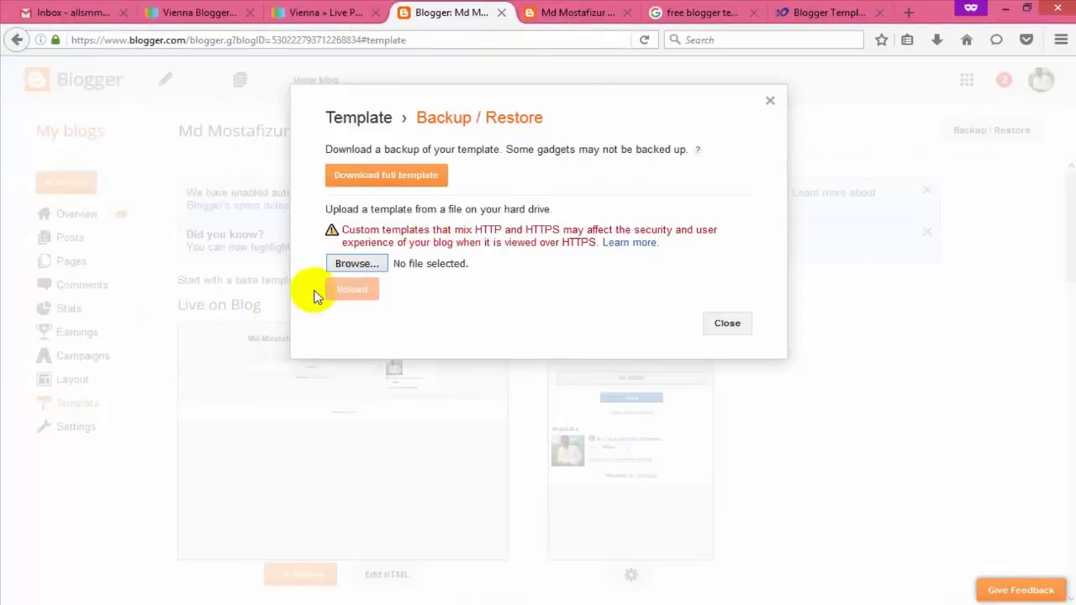
click(773, 101)
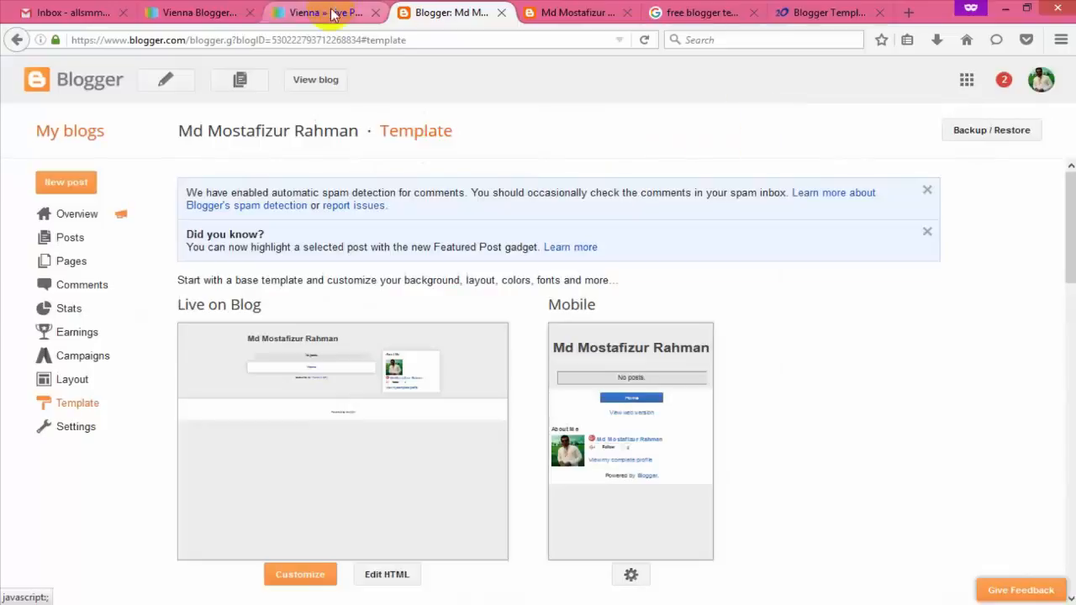
Switch to the inner Vienna-Free folder in File Explorer and copy its full path.
click(2, 84)
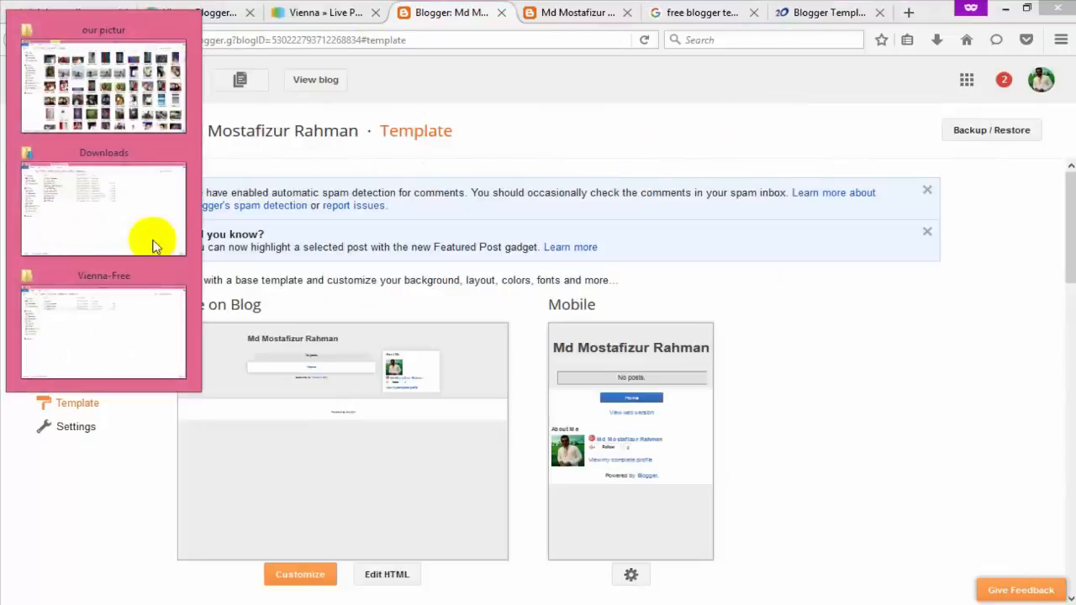
click(124, 331)
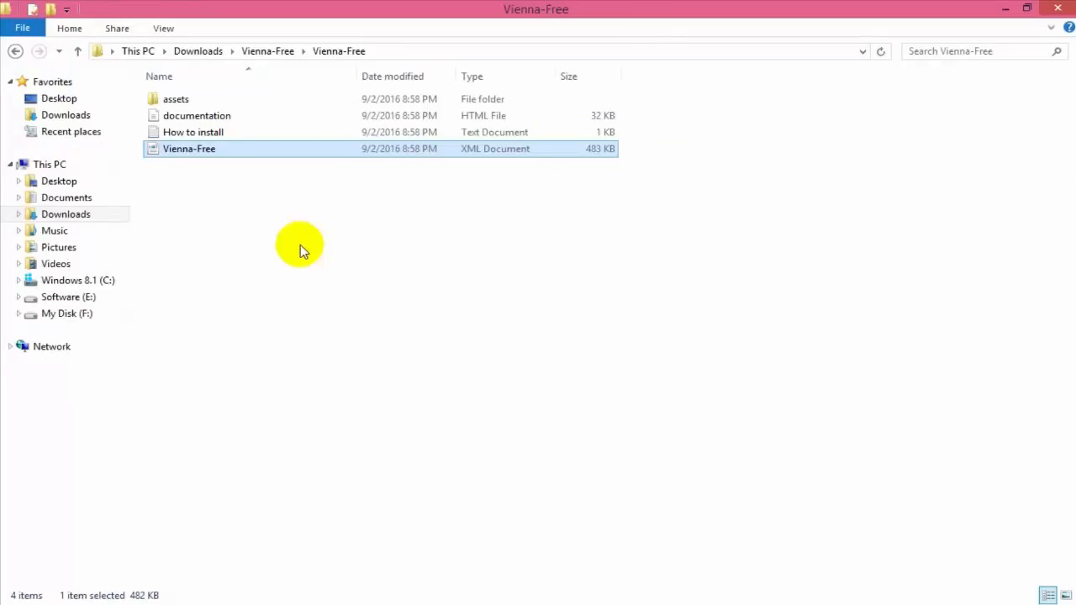
click(384, 52)
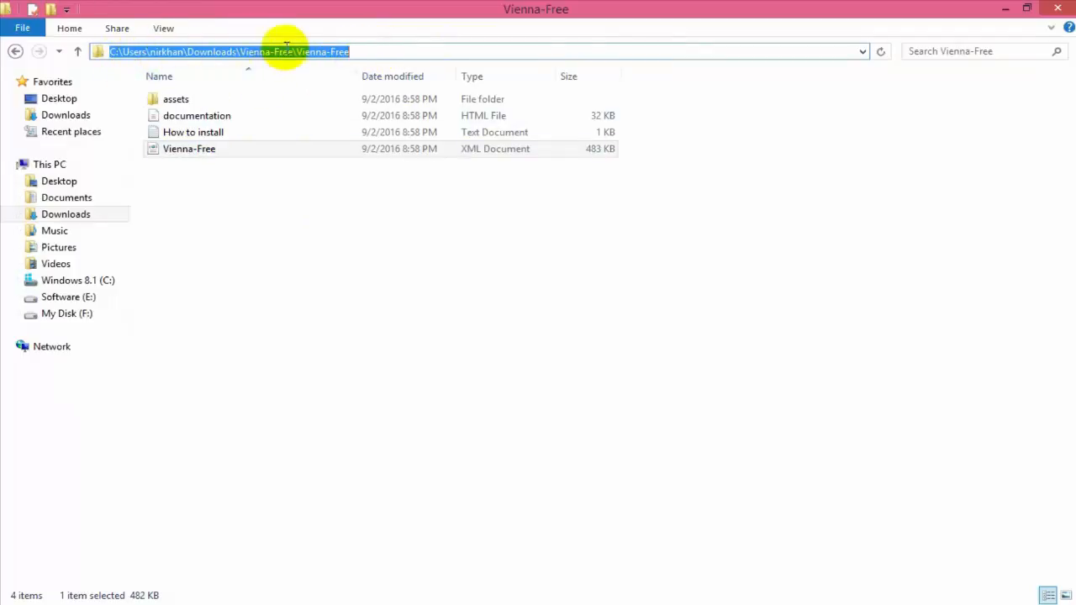
click(299, 220)
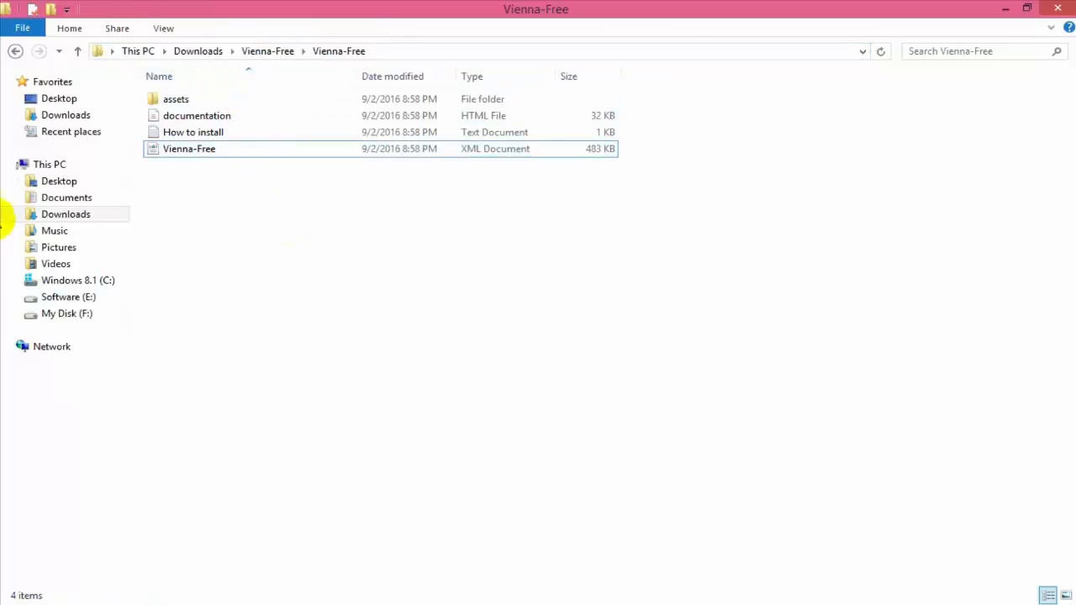
Switch back to Blogger in Firefox and browse for a template file to upload under Backup / Restore.
right_click(1, 218)
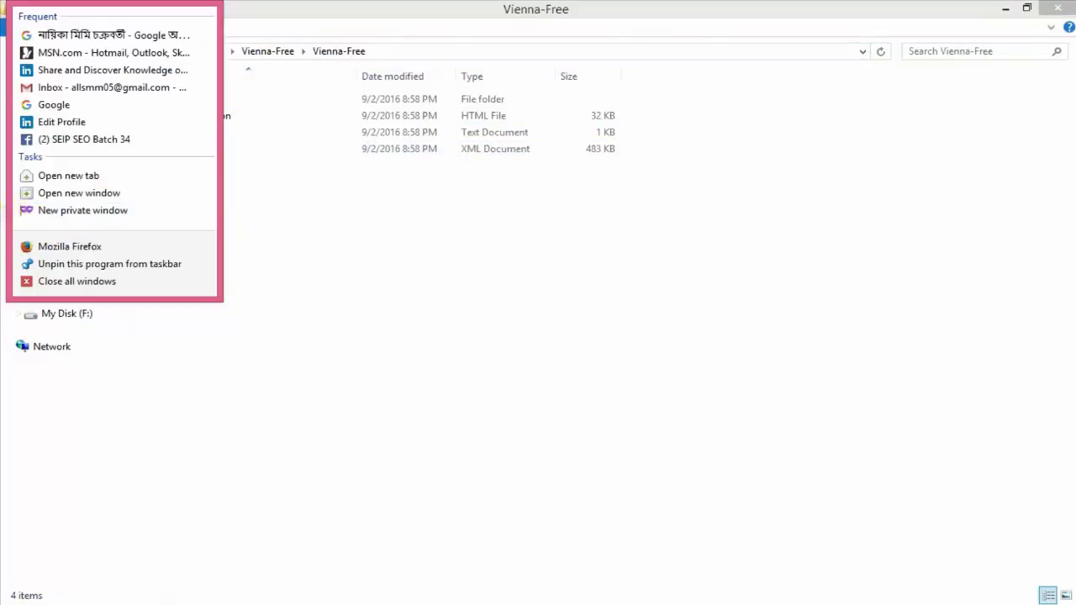
click(1, 206)
click(102, 253)
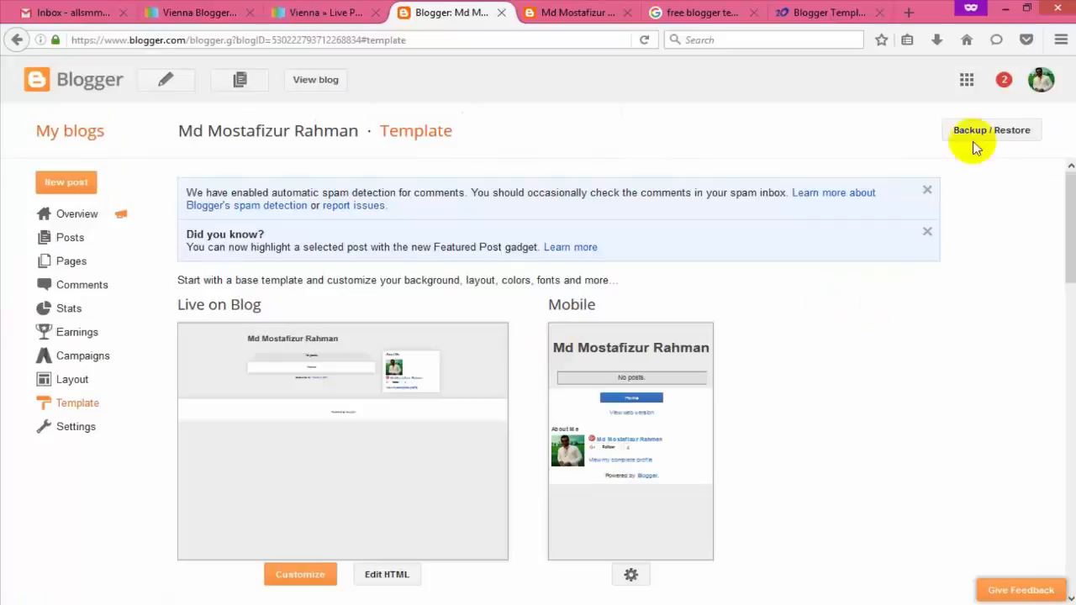
click(967, 135)
click(354, 265)
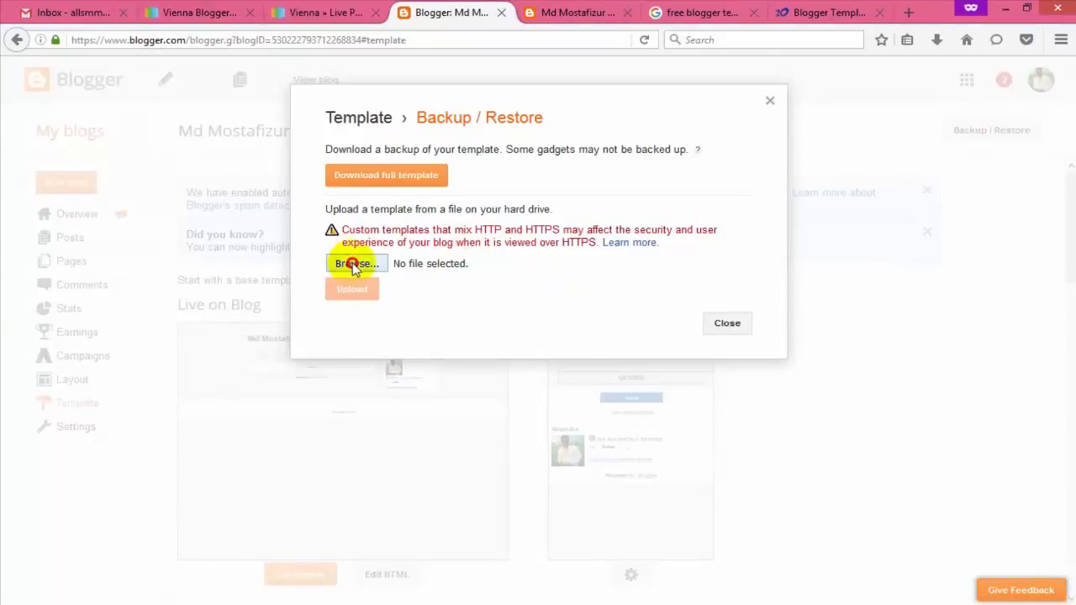
Go to the copied Vienna-Free folder path, choose the Vienna-Free XML file and upload it as the blog's template.
click(199, 38)
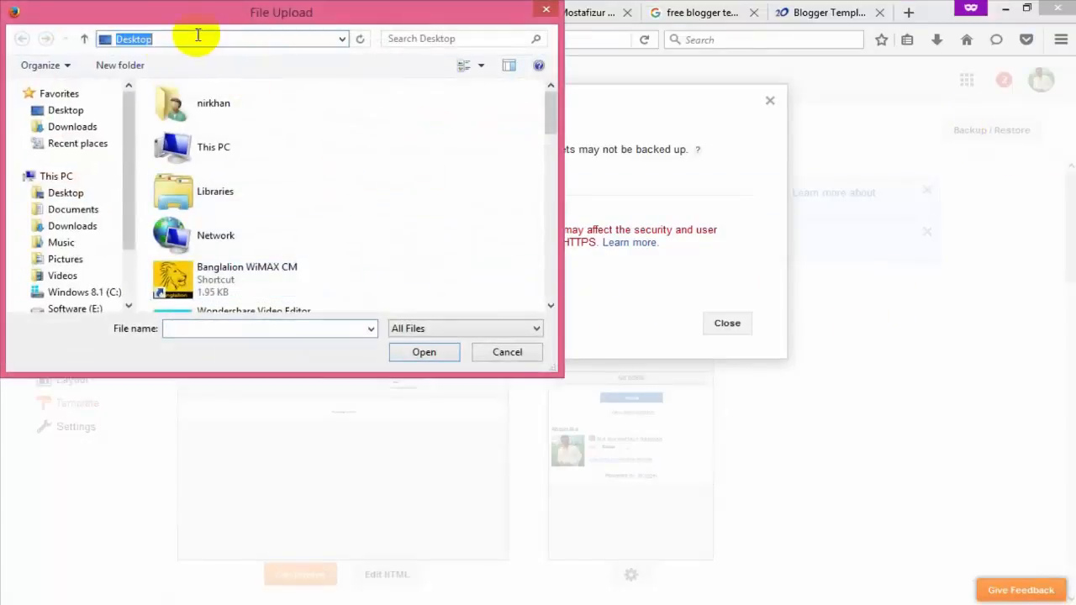
key(ctrl+v)
key(Return)
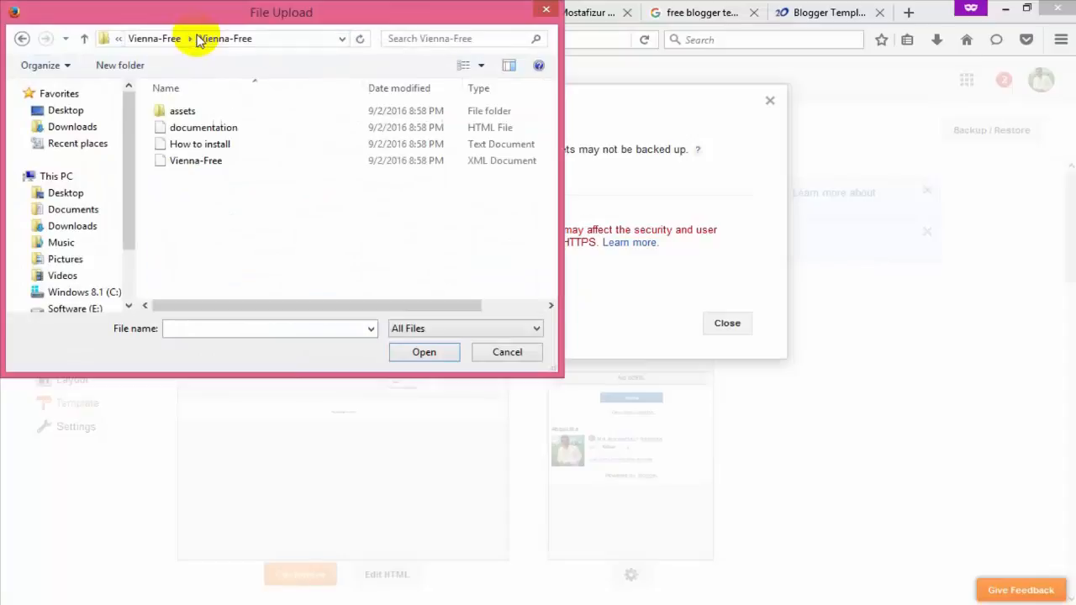
click(192, 163)
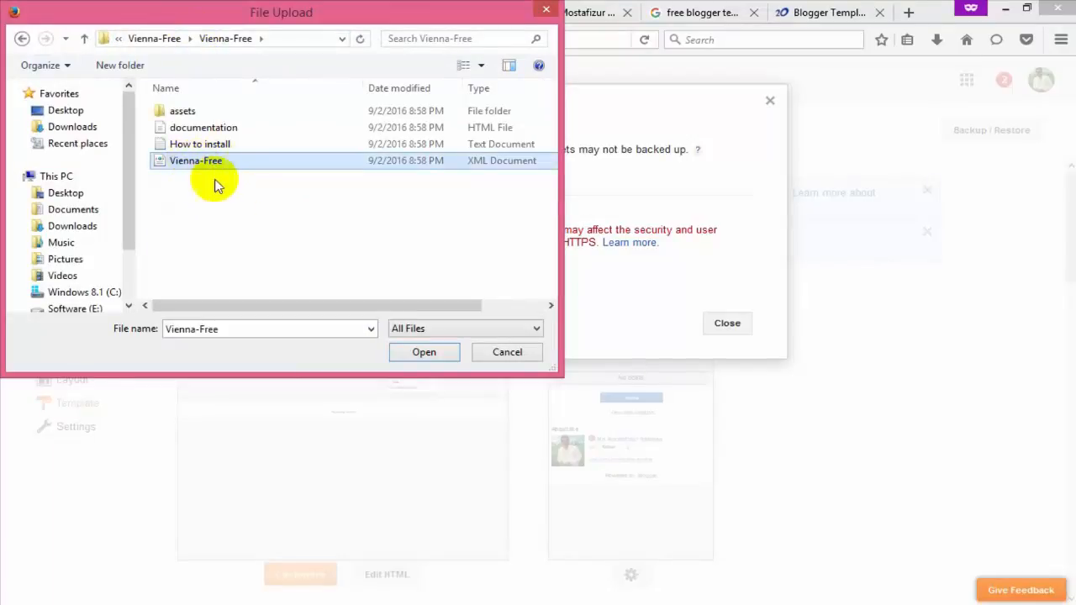
drag(392, 18, 396, 111)
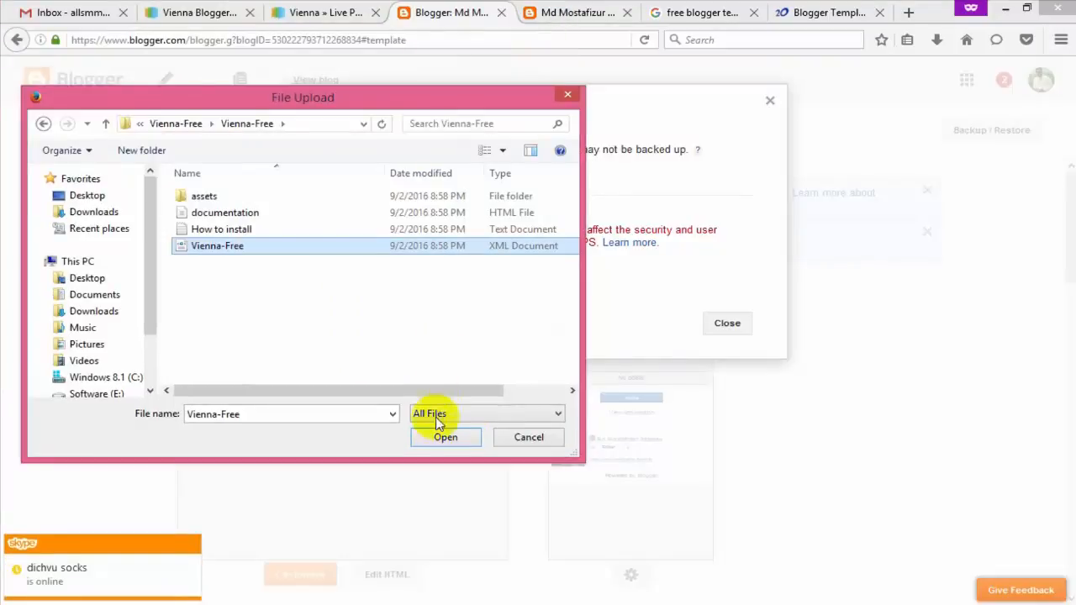
click(446, 437)
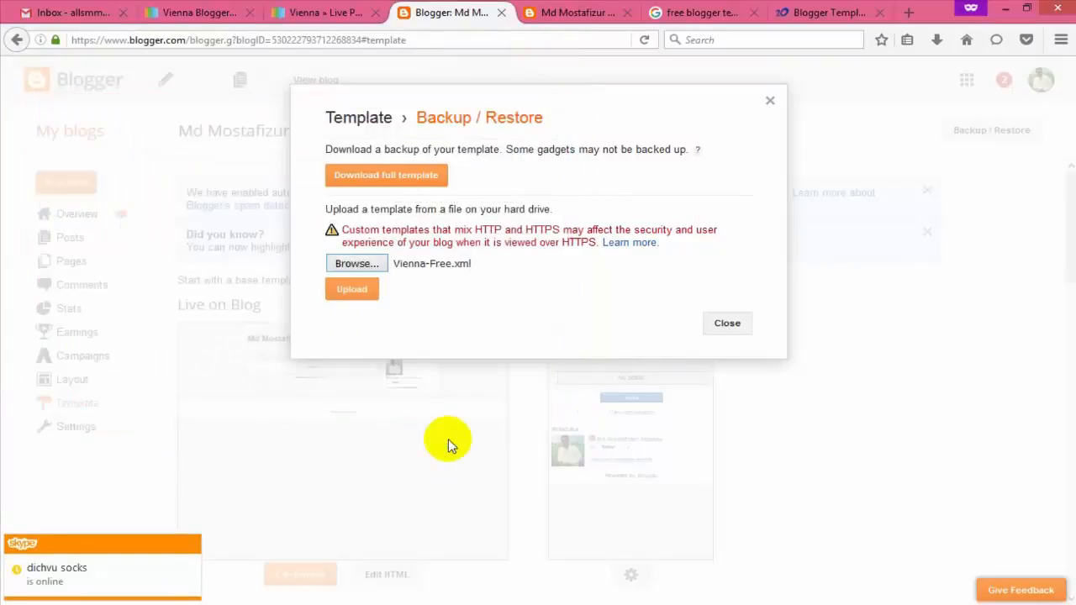
click(366, 292)
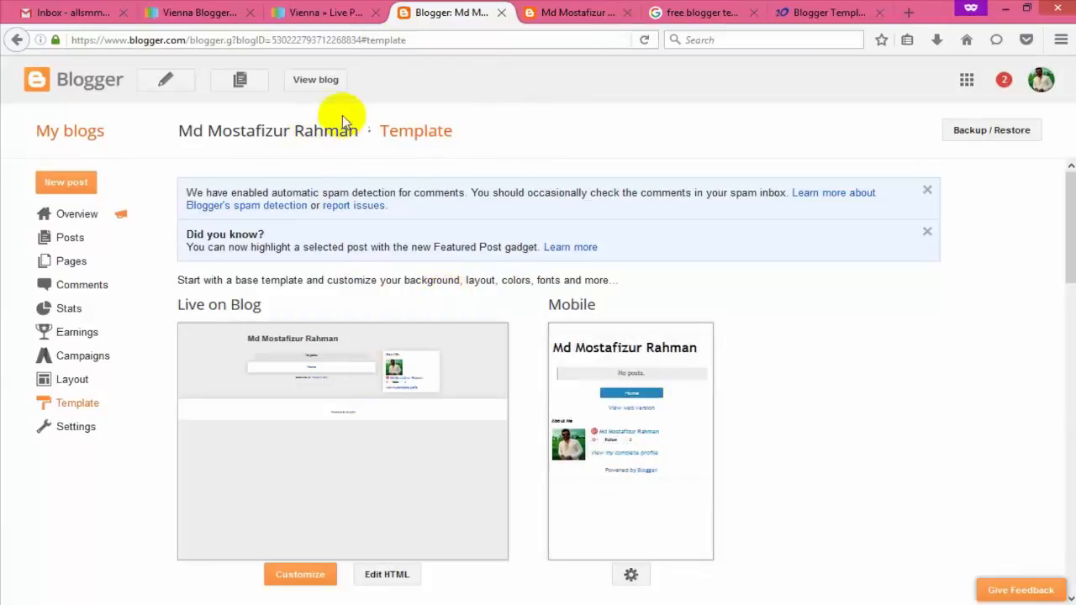
Look at the already open blog page, return to the Template page and open the live blog in a new tab.
click(601, 14)
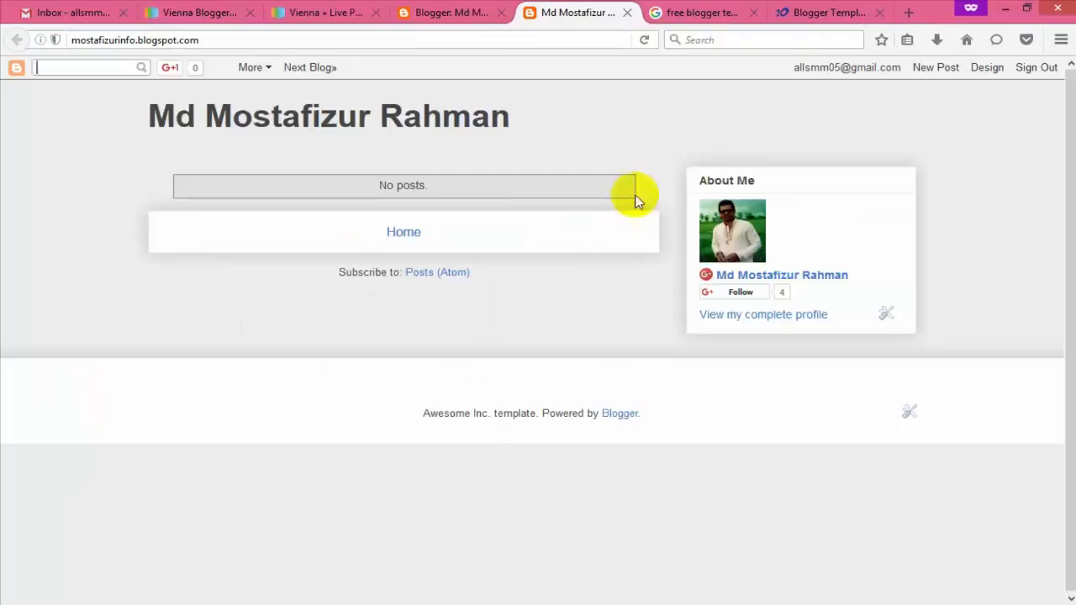
click(464, 12)
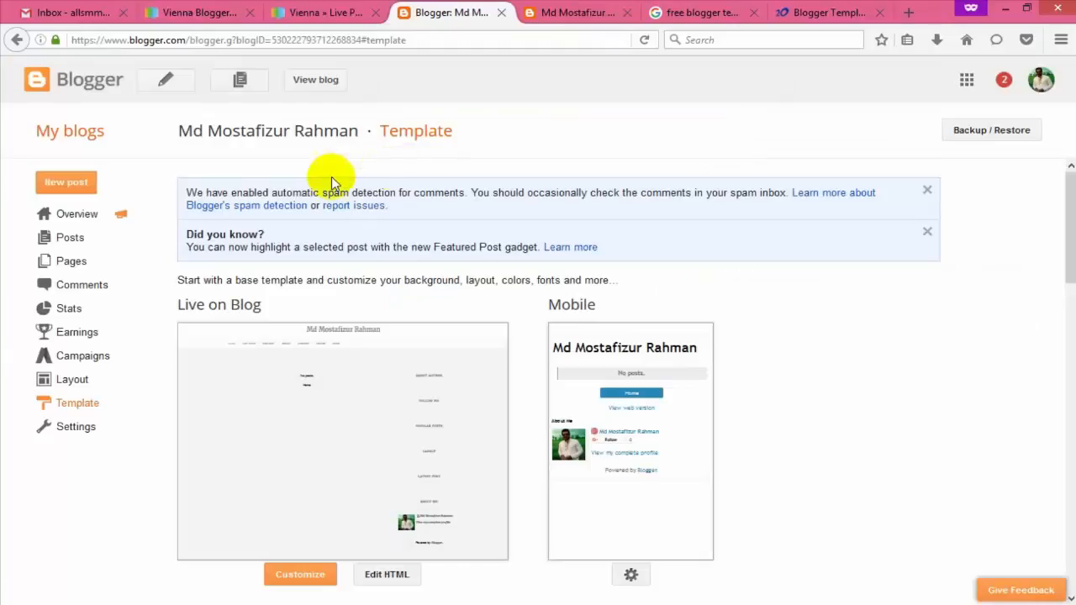
right_click(332, 82)
key(Escape)
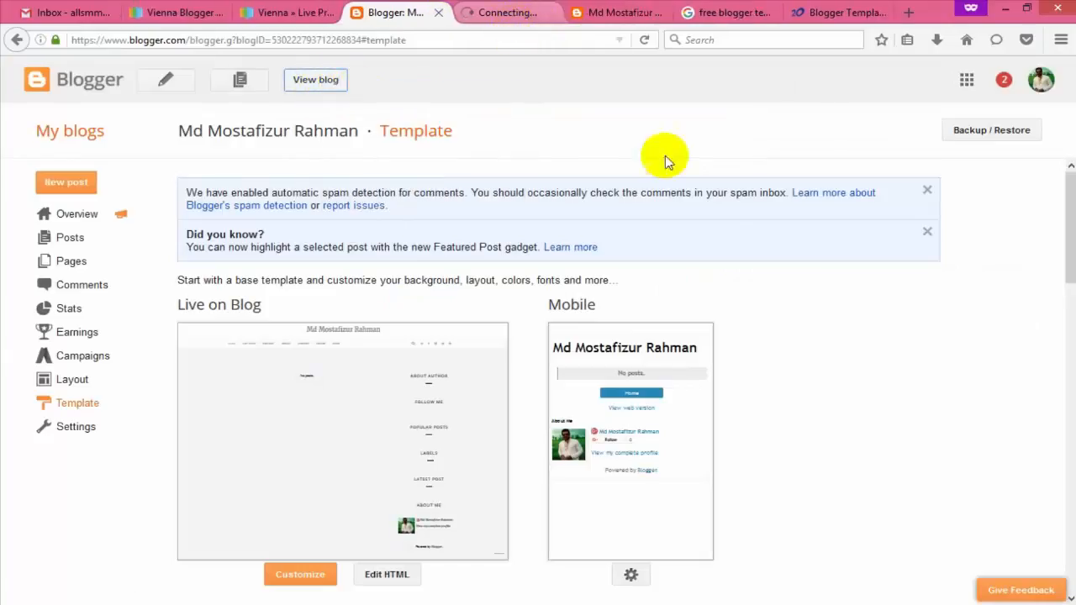
key(ctrl+Tab)
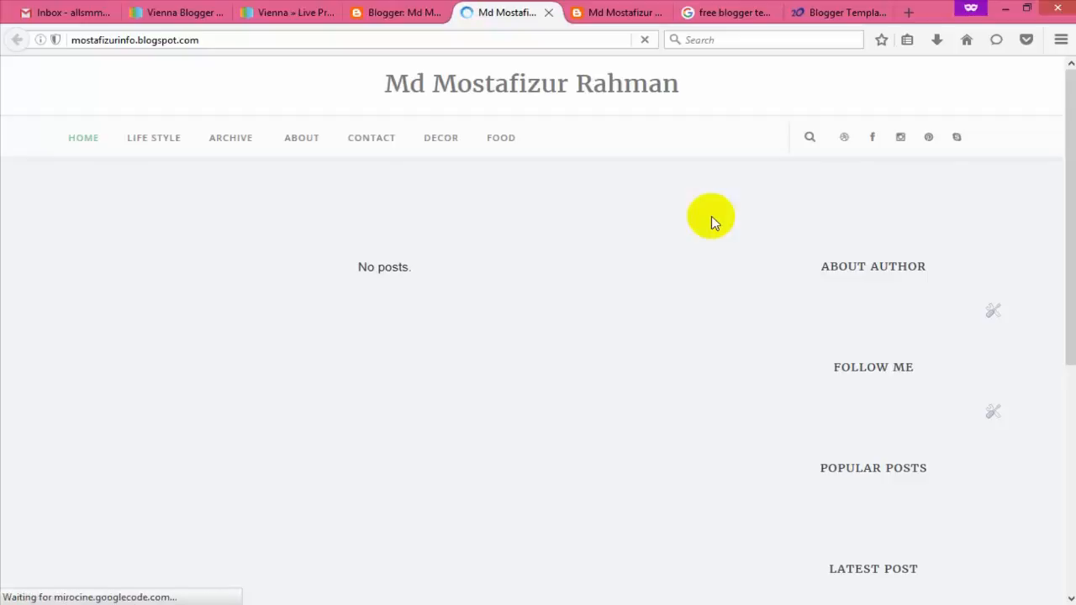
Compare the blog title in the old page tab with the title in the newly opened blog tab.
click(627, 15)
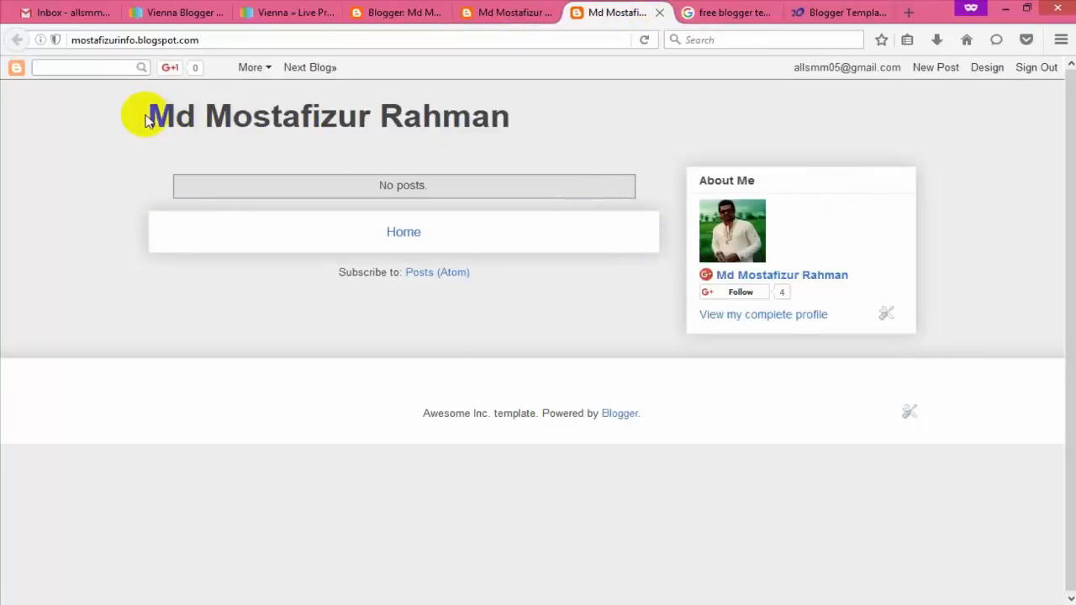
drag(145, 117, 551, 120)
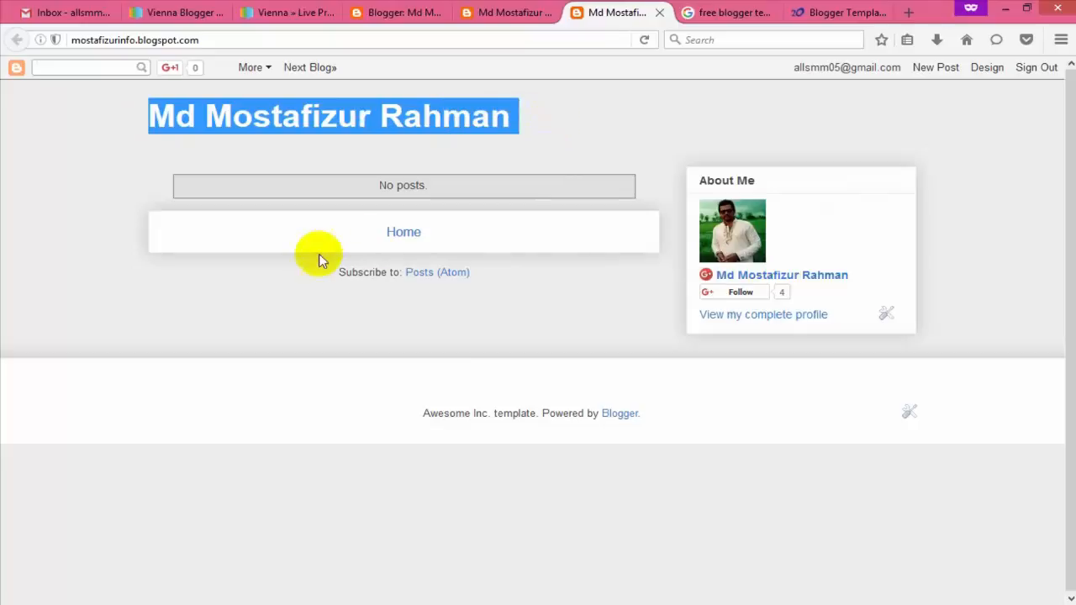
click(507, 12)
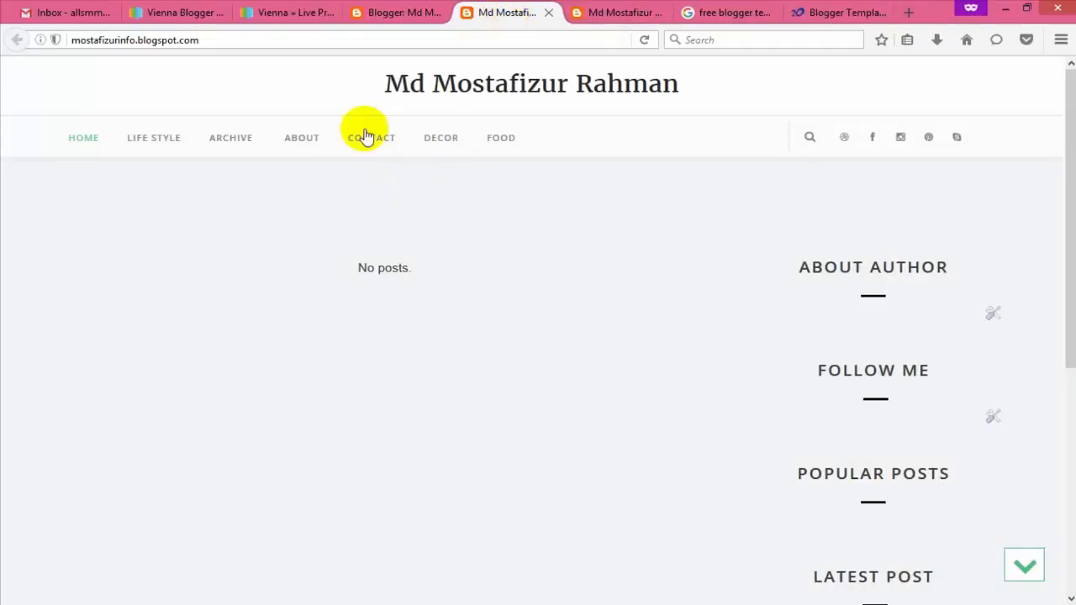
drag(368, 89, 697, 89)
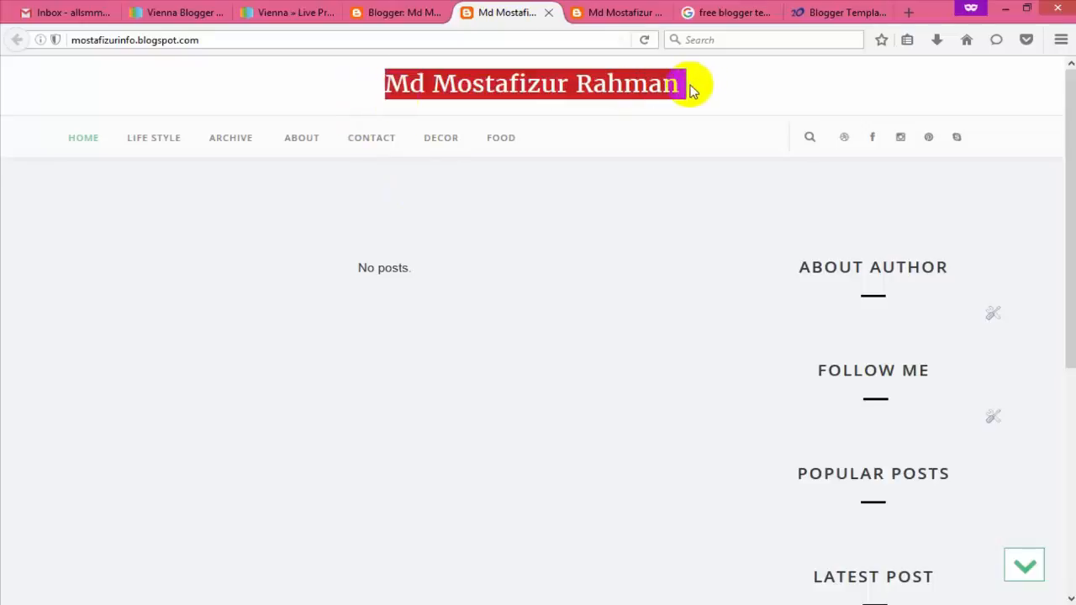
click(711, 89)
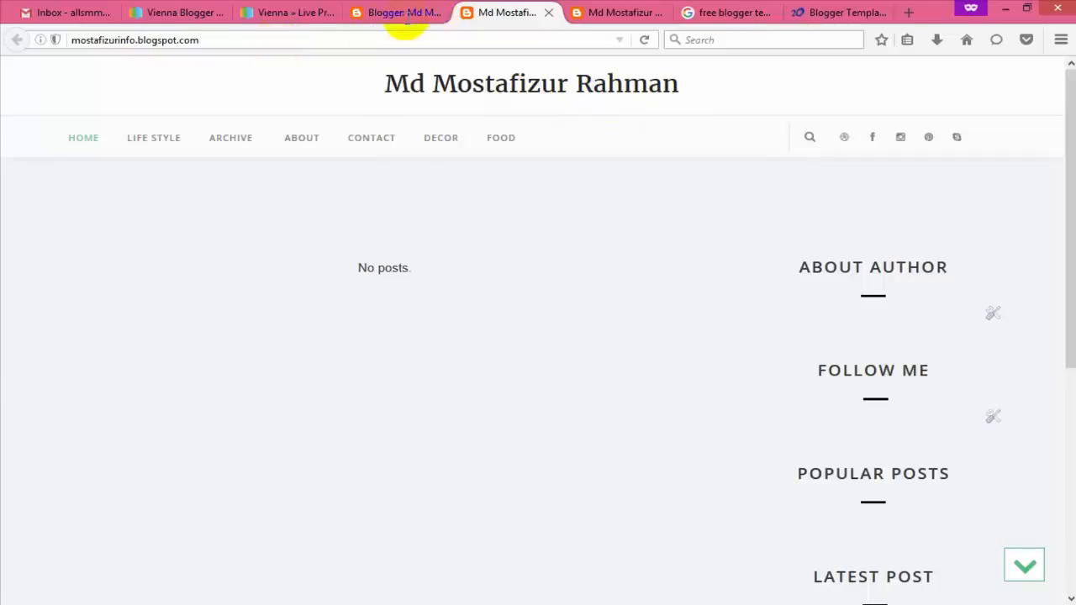
Find the Vienna live preview among the open tabs and compare its logo and header with the blog's own.
click(820, 11)
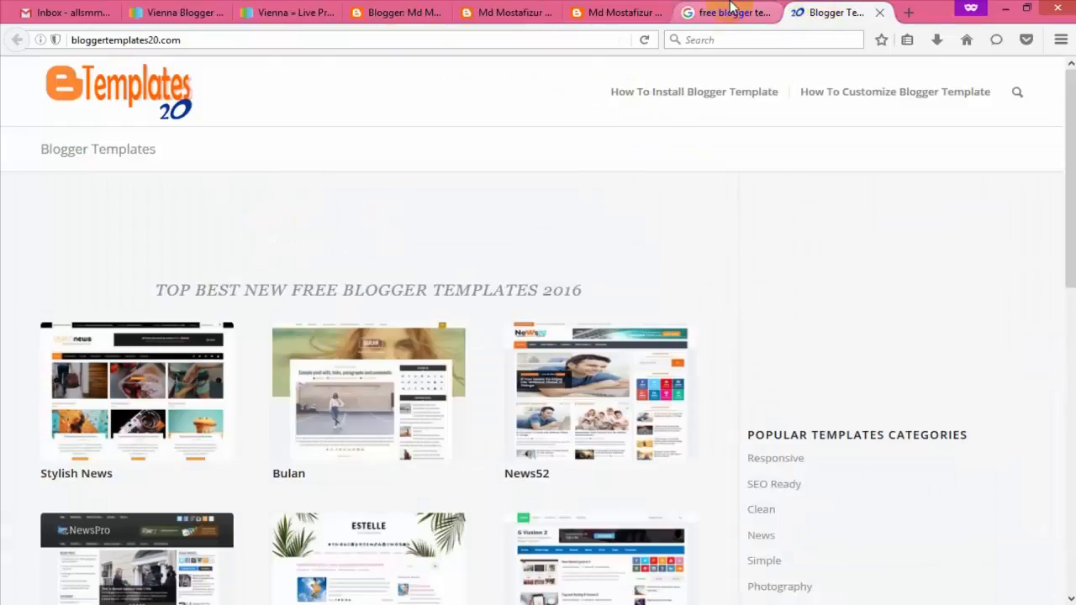
click(691, 19)
click(513, 15)
click(403, 13)
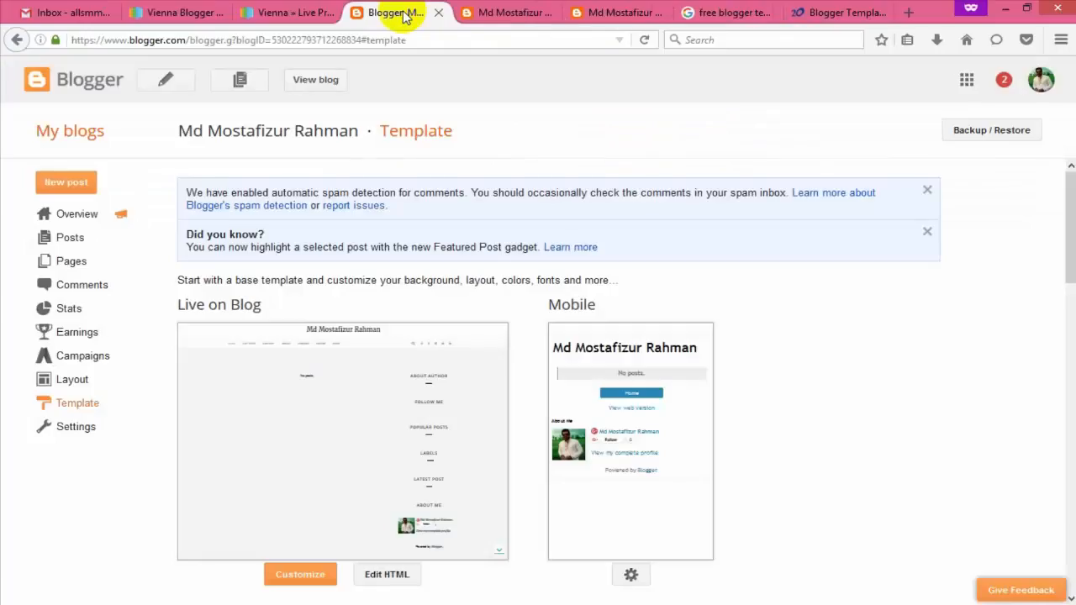
click(307, 15)
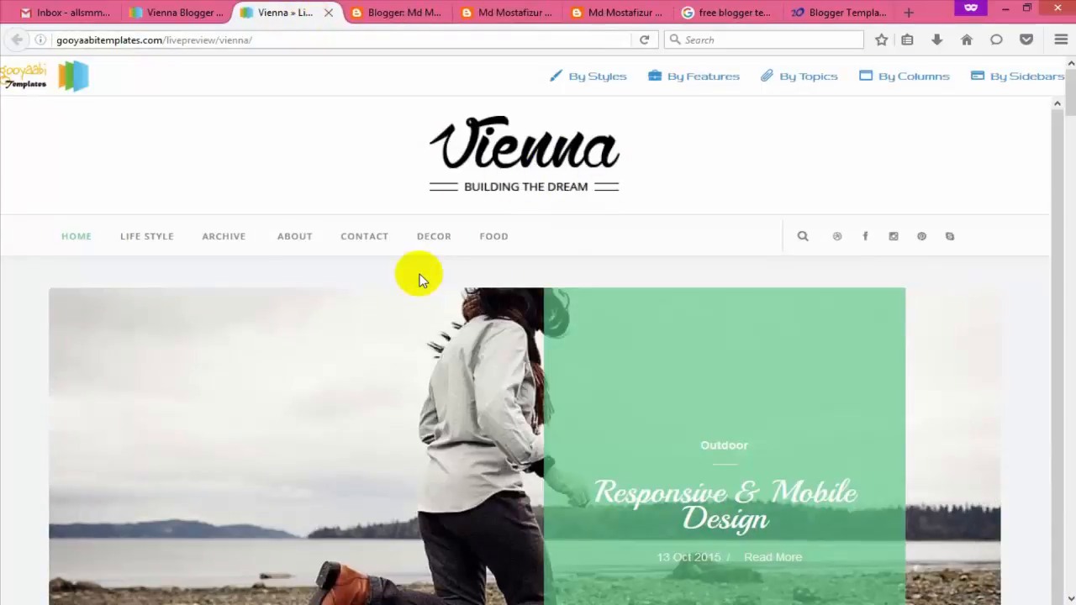
click(505, 14)
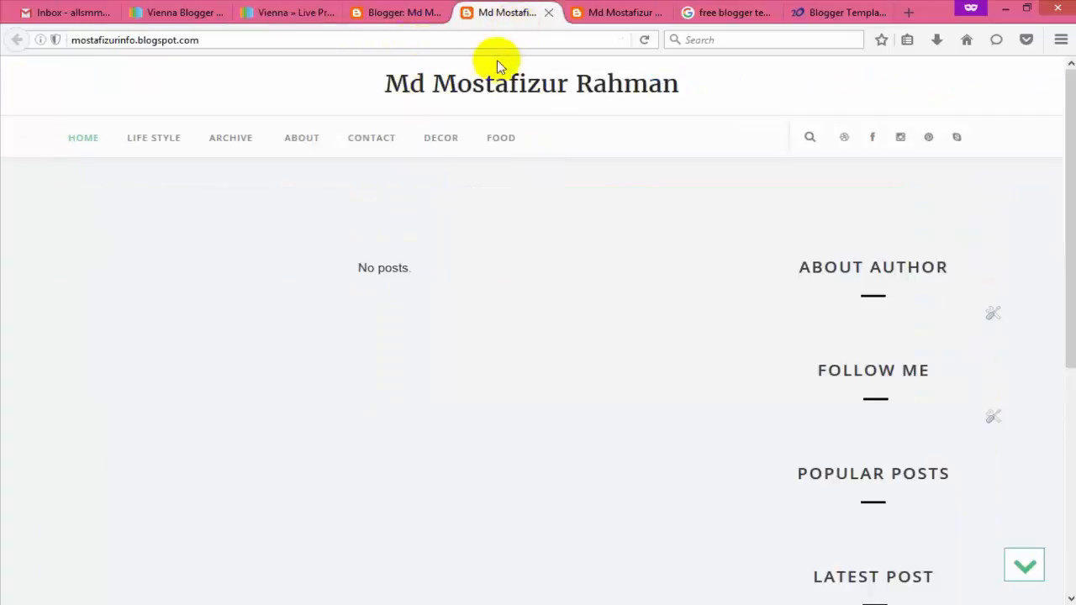
click(288, 15)
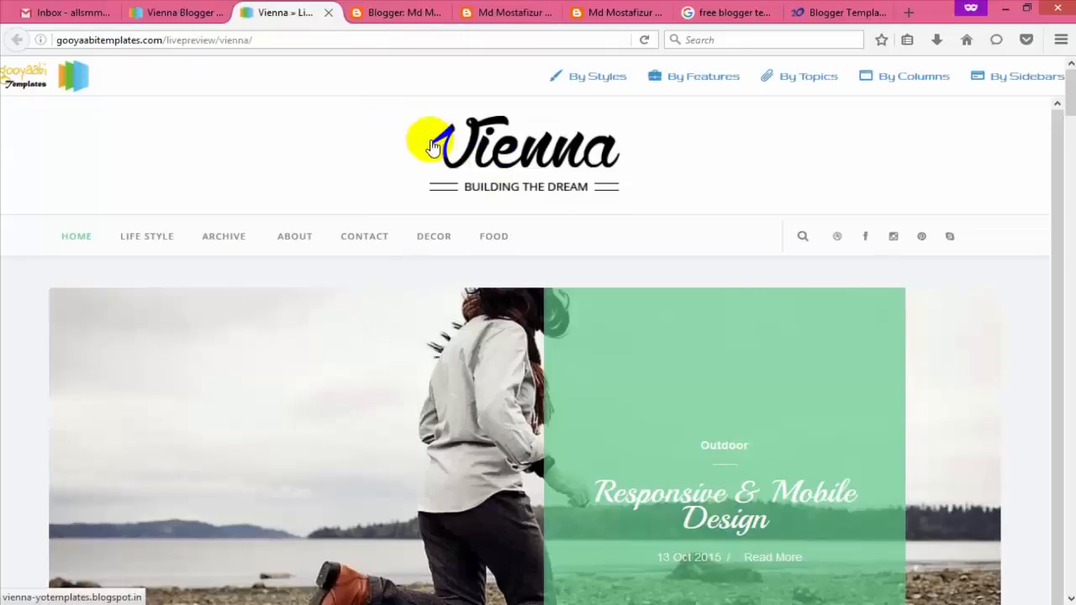
drag(555, 187, 512, 173)
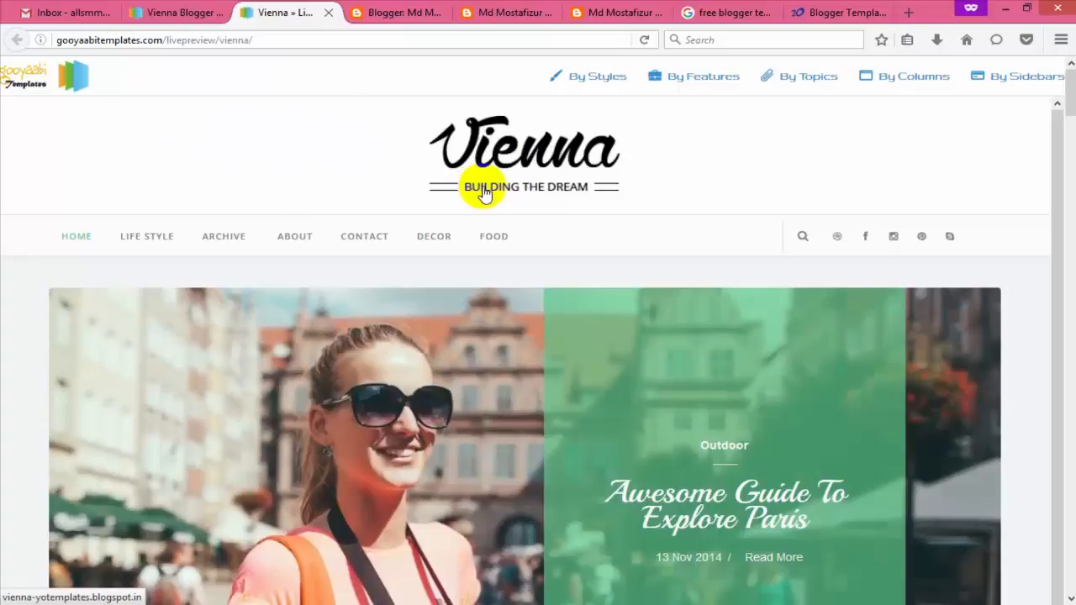
Return to the newly templated blog and look through its posts area and sidebar sections.
click(503, 17)
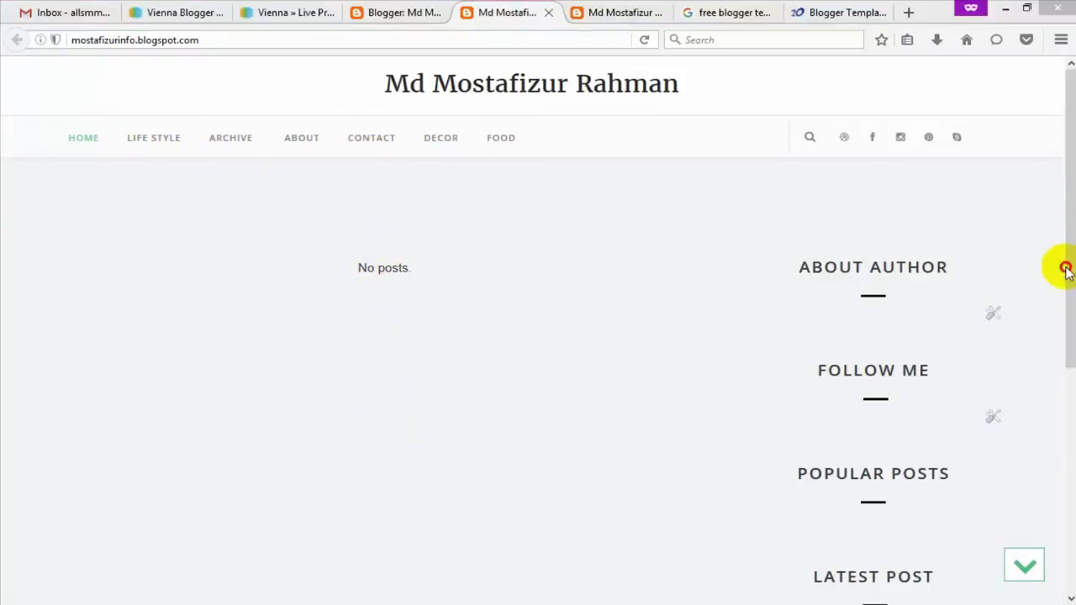
drag(1070, 244, 1069, 336)
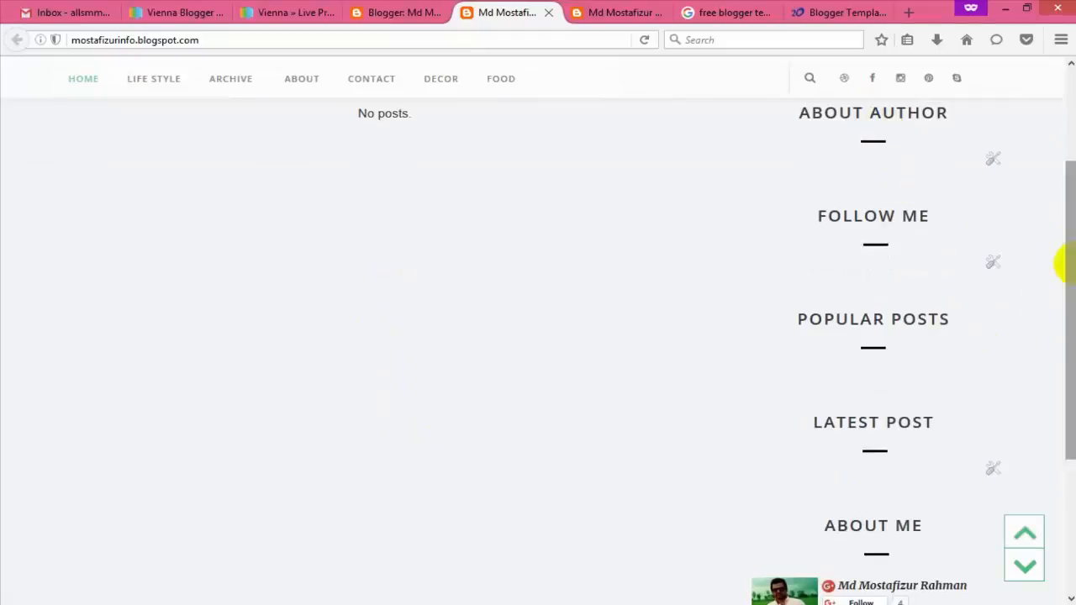
drag(1064, 264, 435, 144)
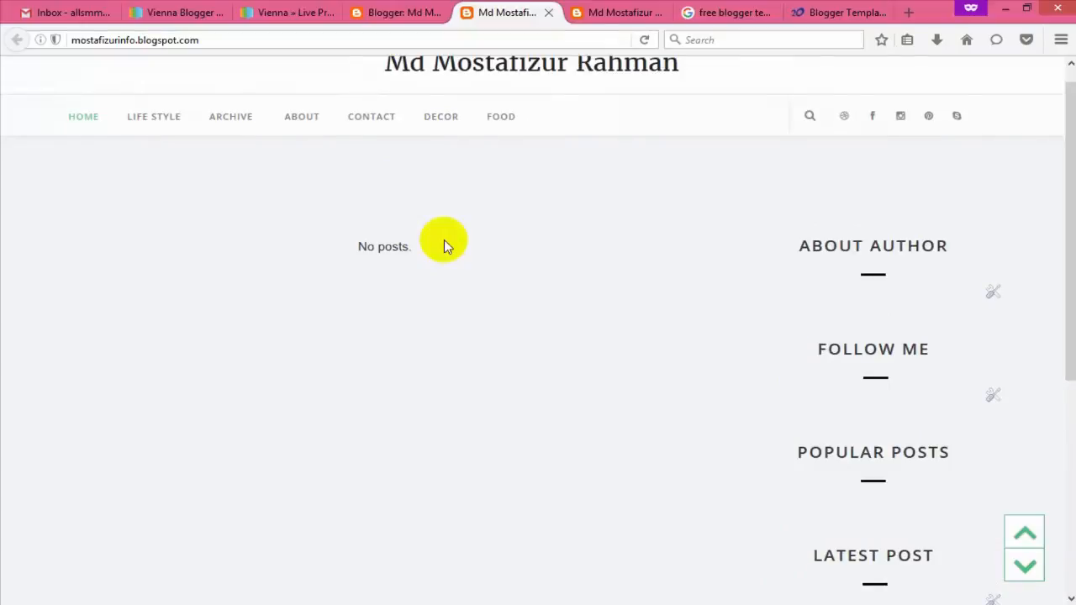
Return to the Blogger dashboard, open the blog's basic settings and examine the blog address under Publishing.
click(396, 12)
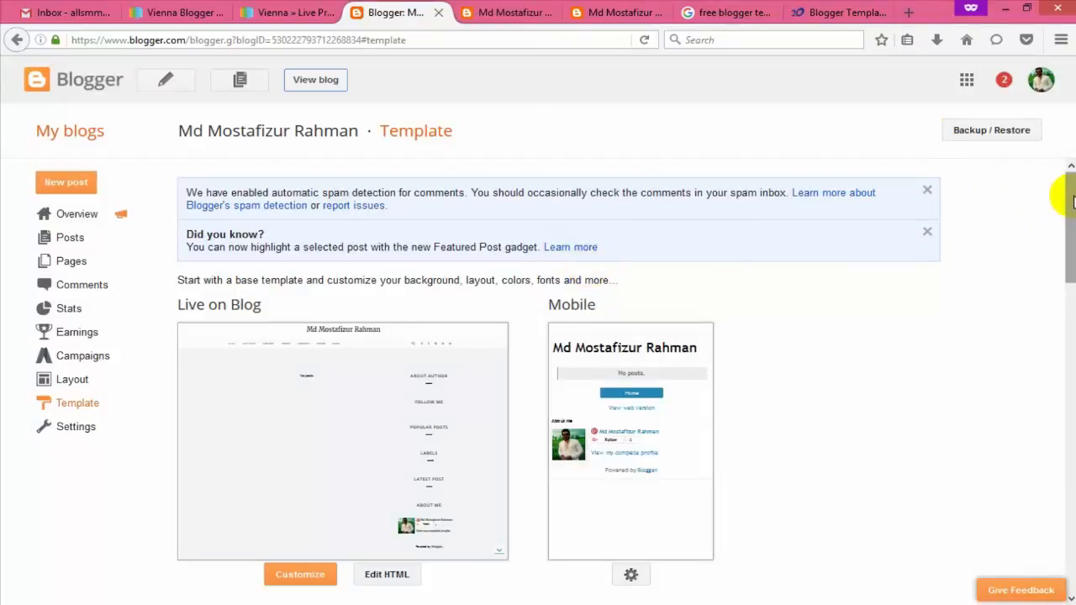
drag(1070, 202, 1070, 225)
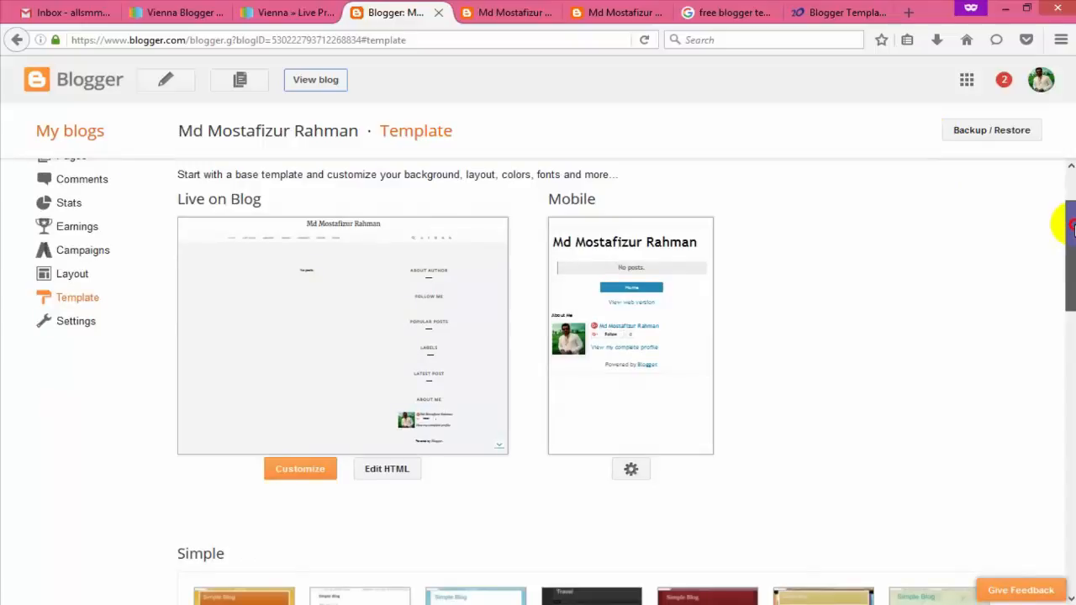
scroll(1064, 220, up, 1)
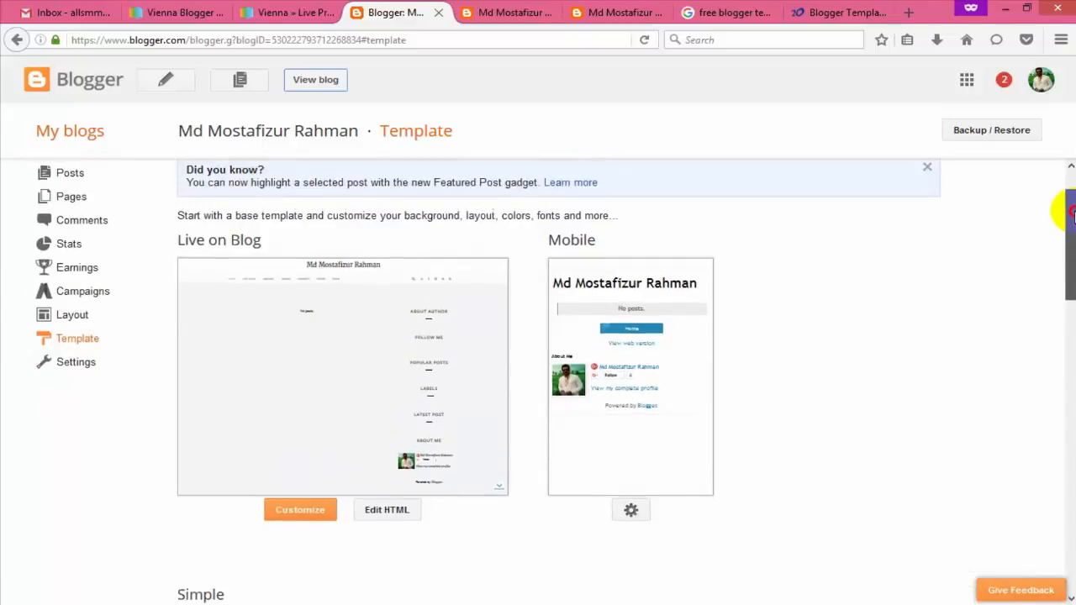
click(76, 372)
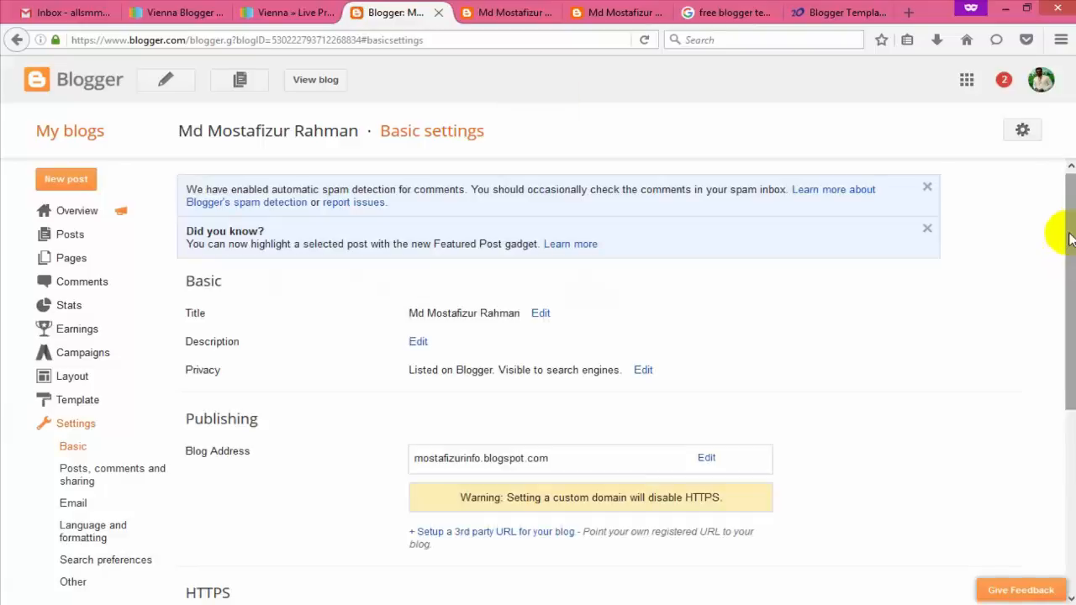
drag(1068, 234, 1073, 306)
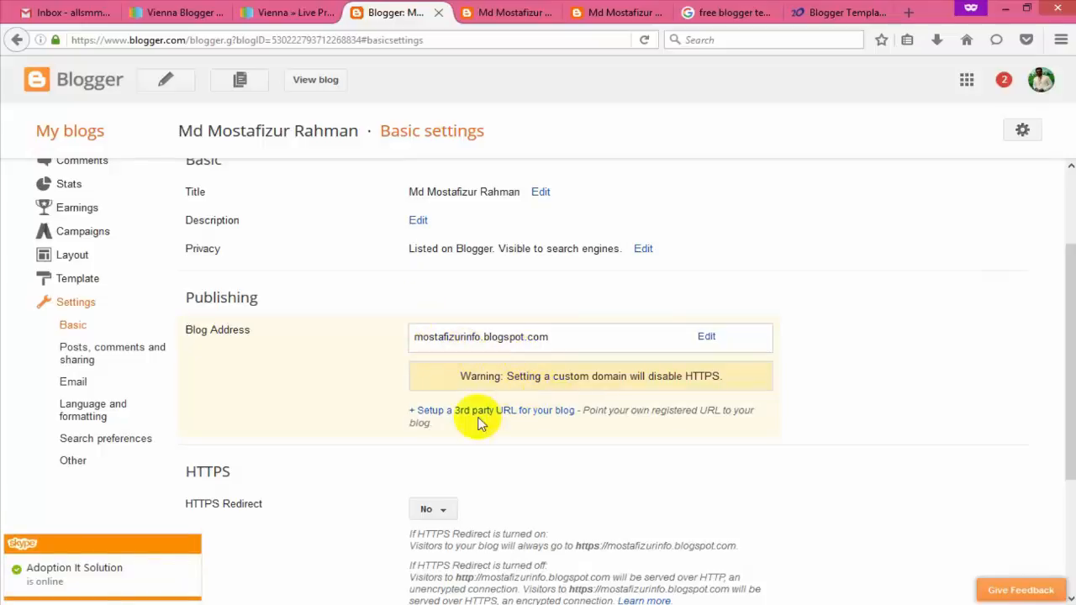
drag(552, 338, 414, 337)
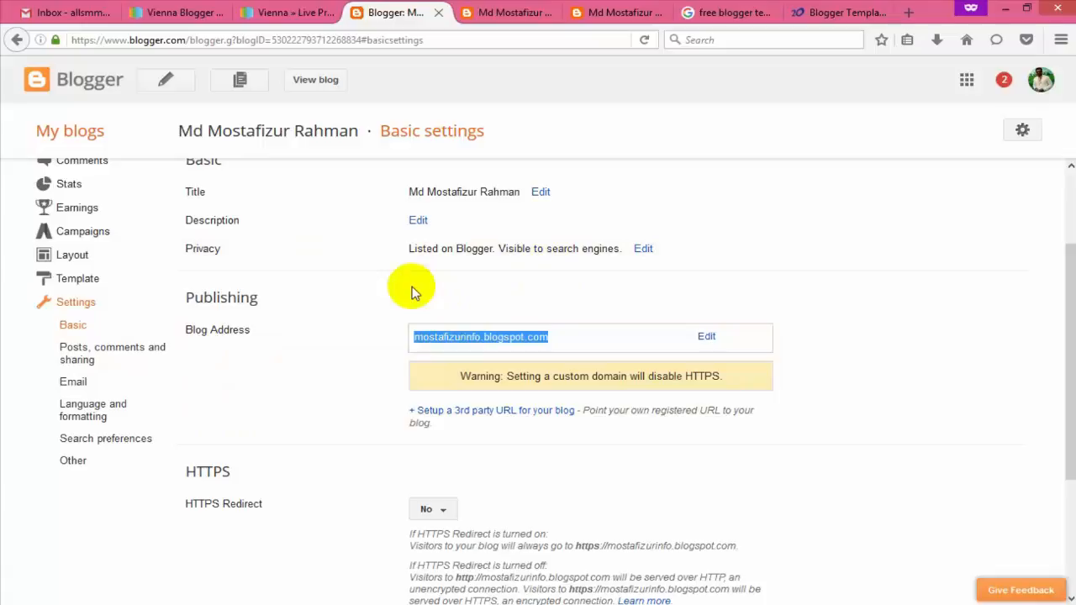
Check the address on the open blog pages and return to the basic settings.
click(614, 12)
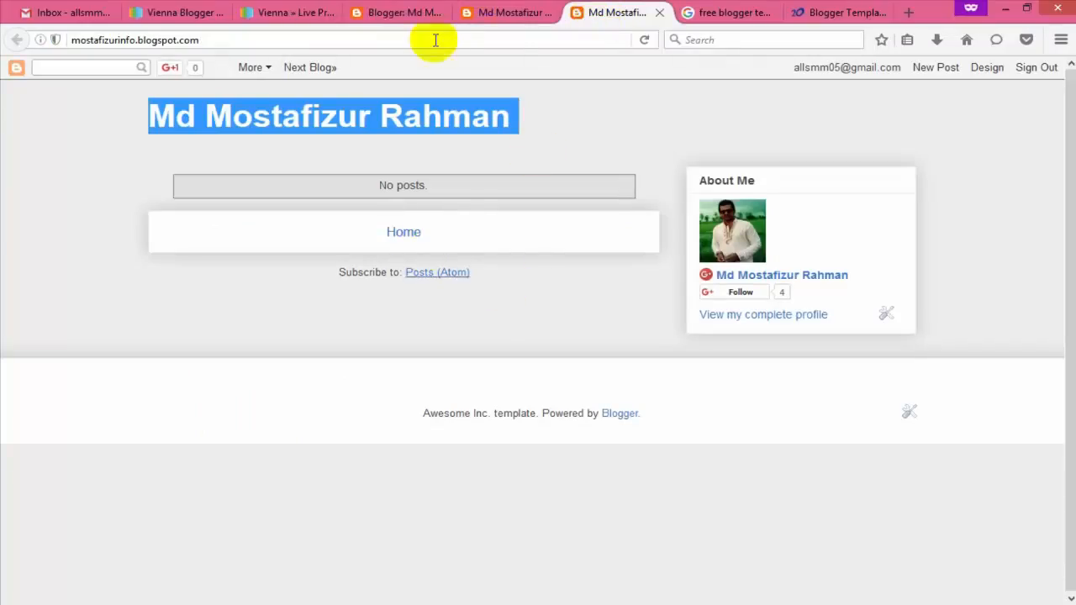
click(511, 11)
click(403, 14)
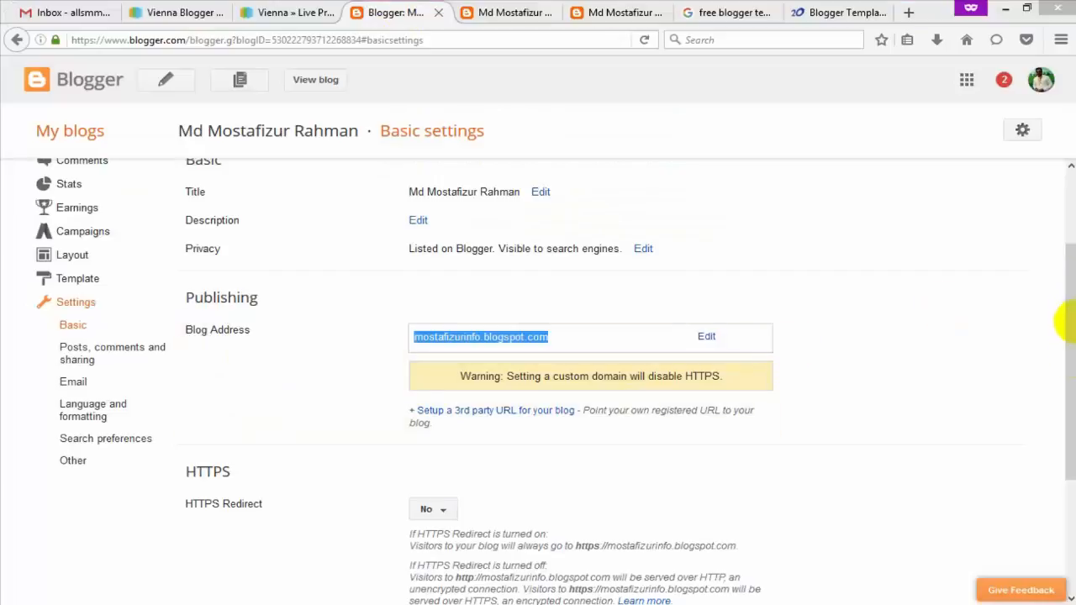
Open the blog address under Publishing for editing and examine its editable part.
click(1067, 341)
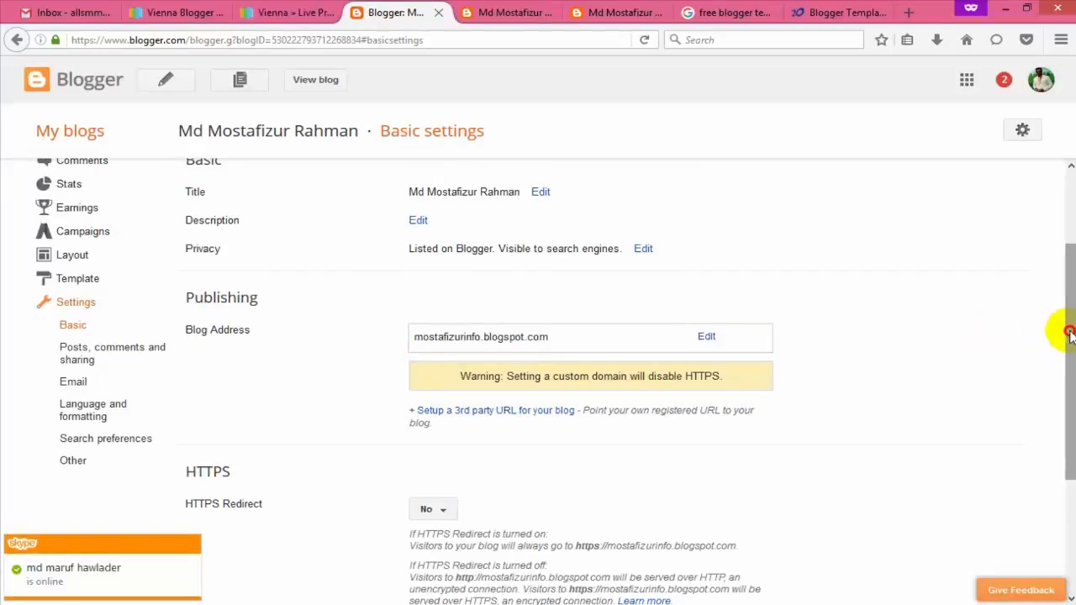
drag(1070, 334, 1058, 367)
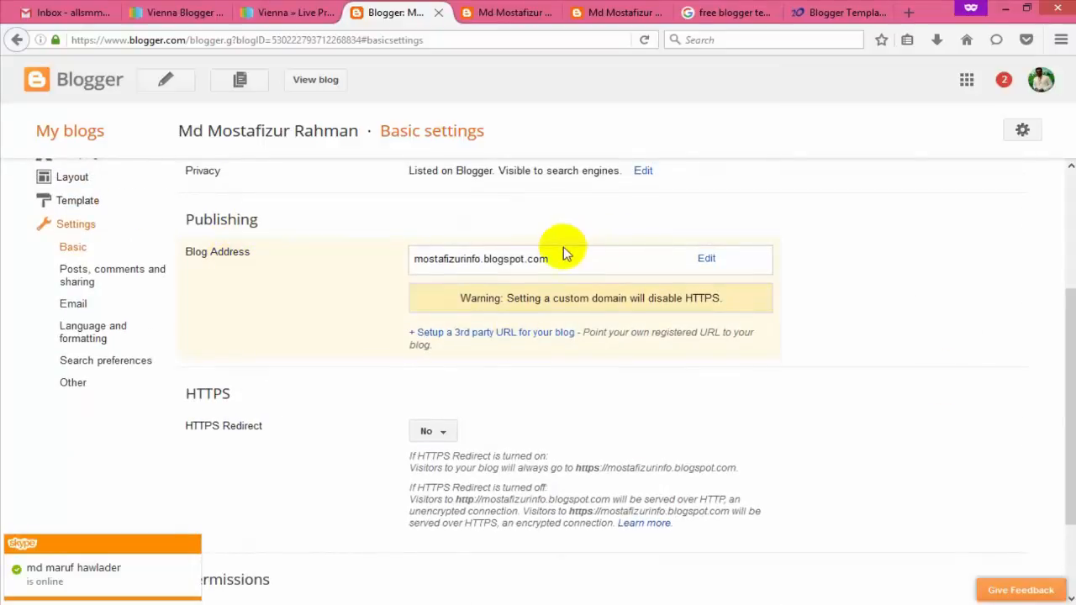
click(707, 260)
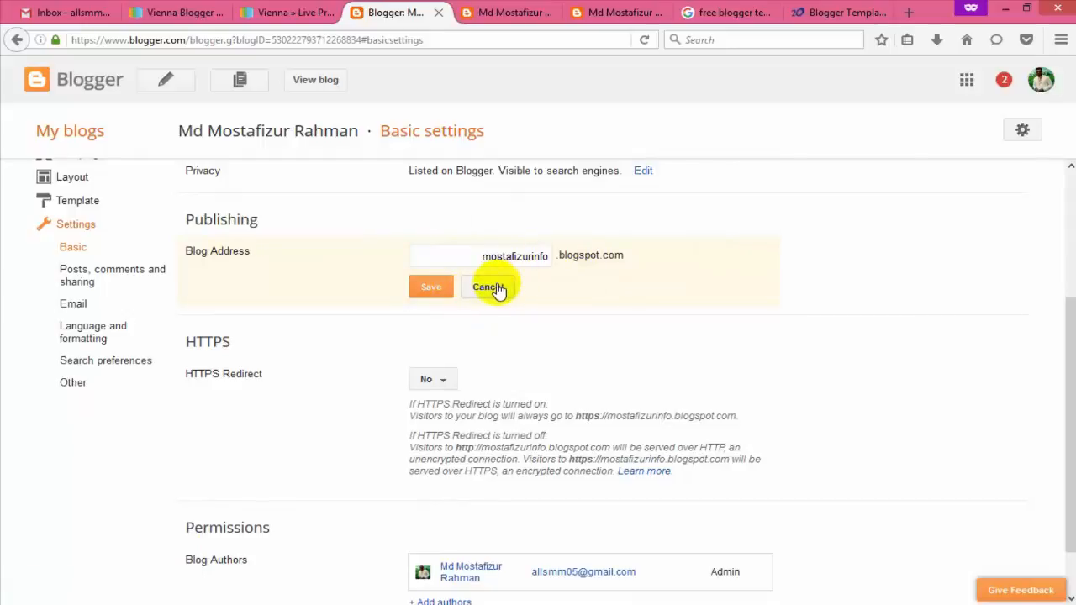
Examine the Permissions section and open the form for inviting additional blog authors.
drag(1073, 331, 1069, 430)
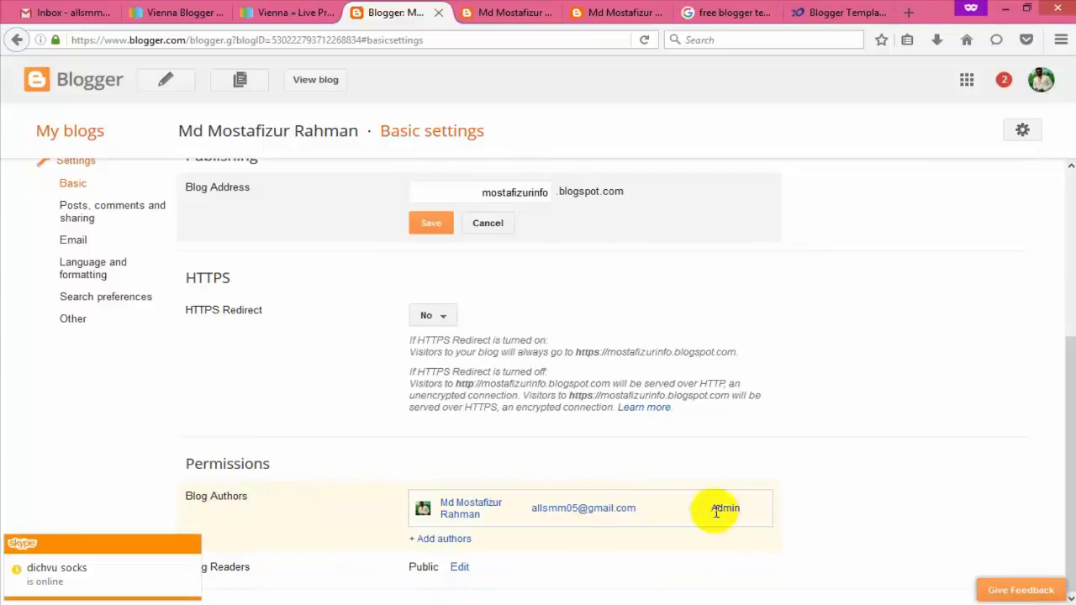
click(451, 540)
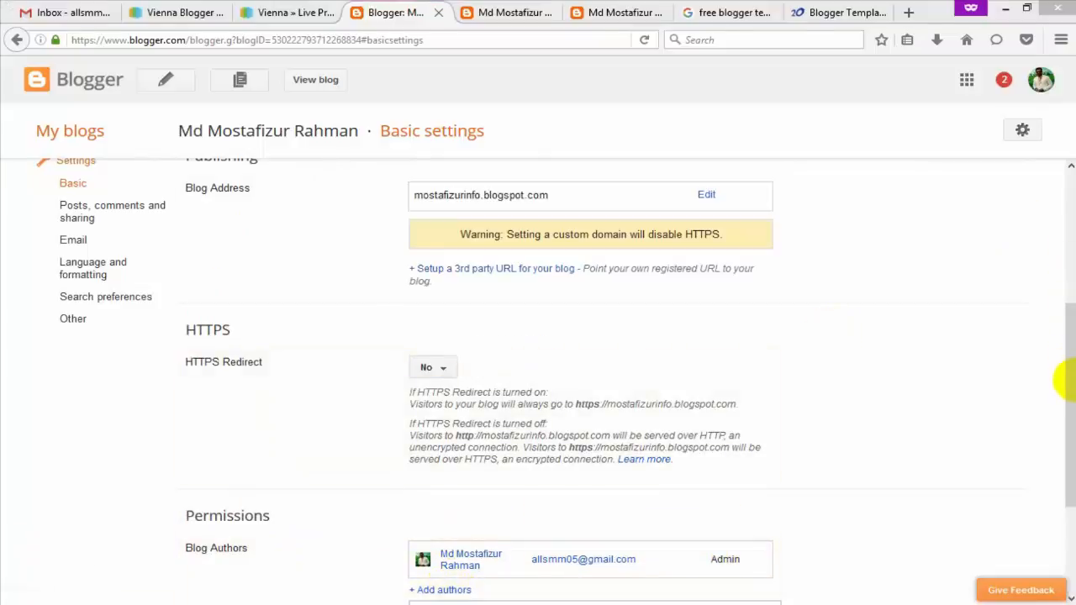
drag(1067, 365, 1065, 461)
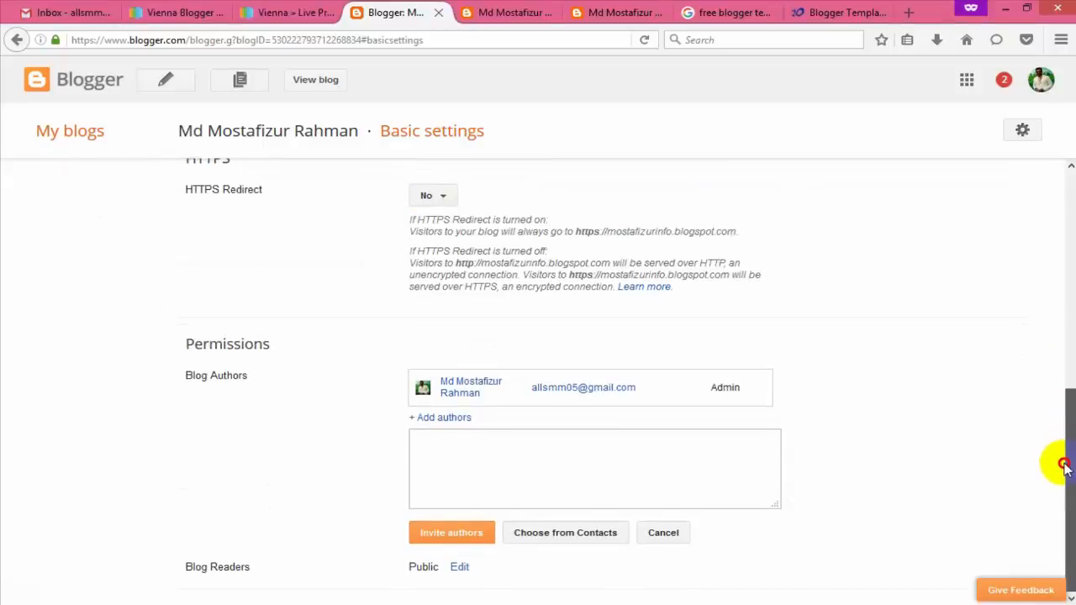
click(548, 464)
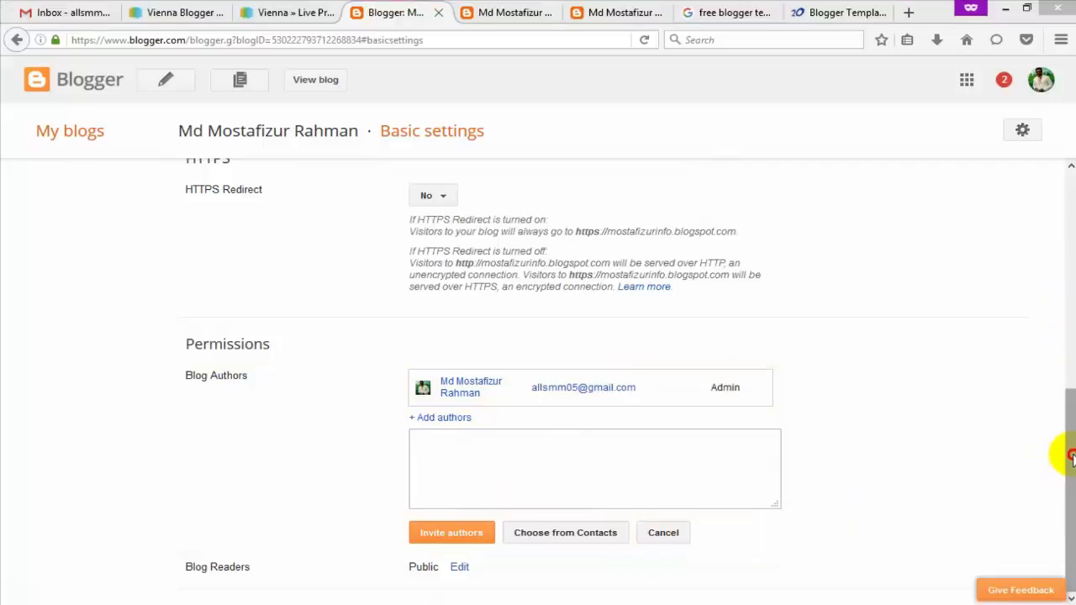
Review the basic settings back up to the title, then check the header of the live blog page.
drag(1069, 457, 1059, 372)
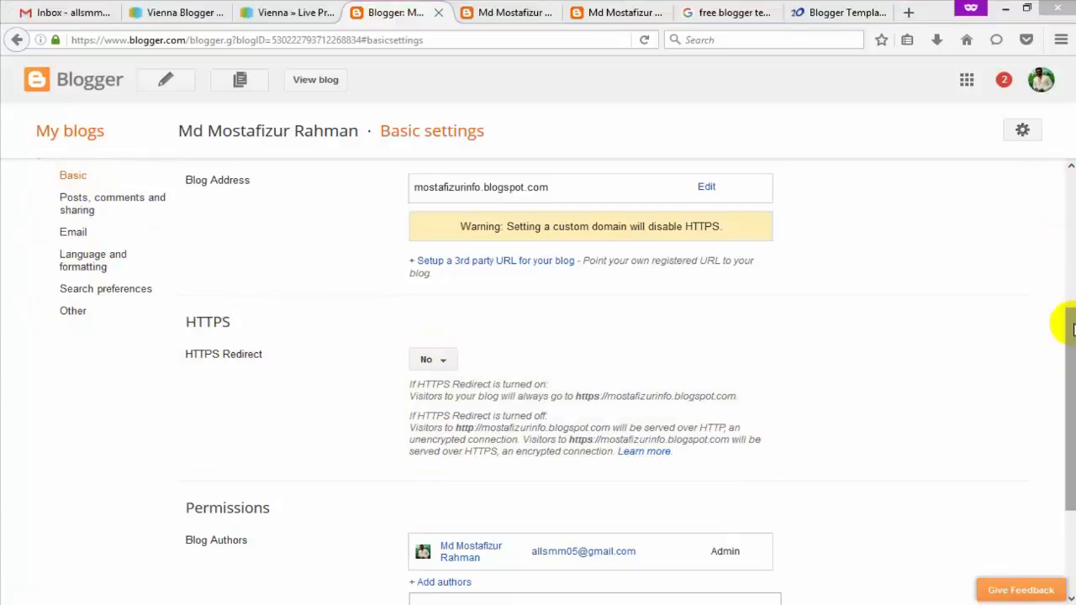
drag(1062, 319, 1060, 168)
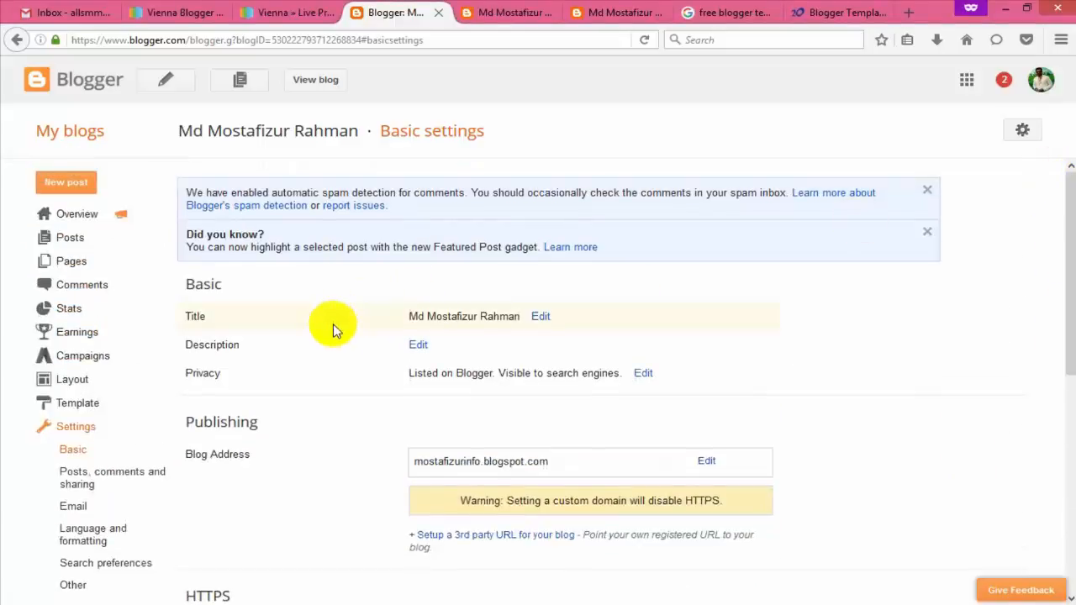
click(515, 12)
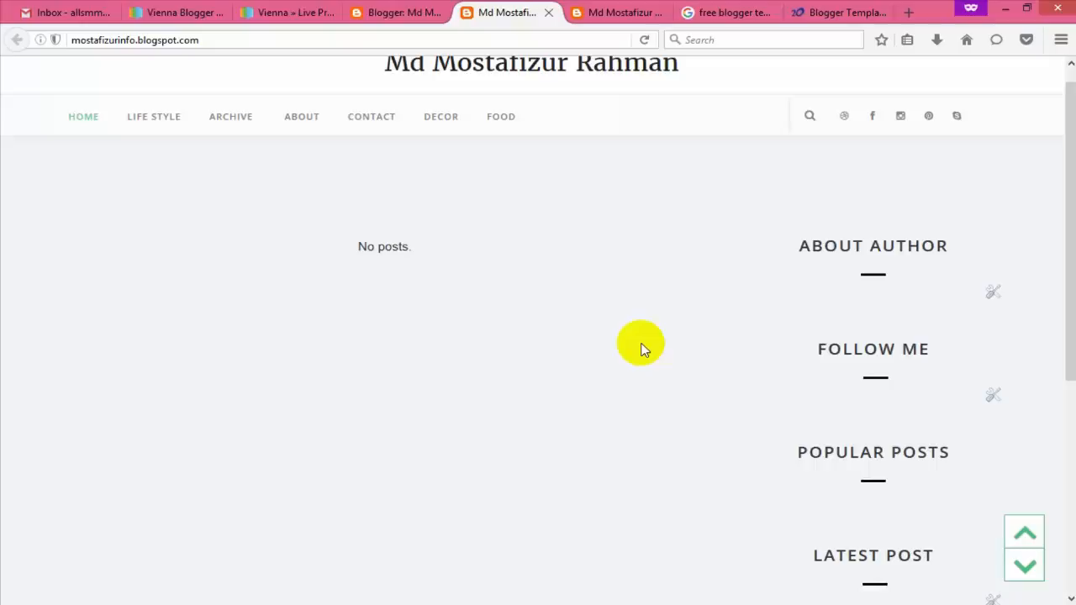
drag(1065, 149, 1059, 95)
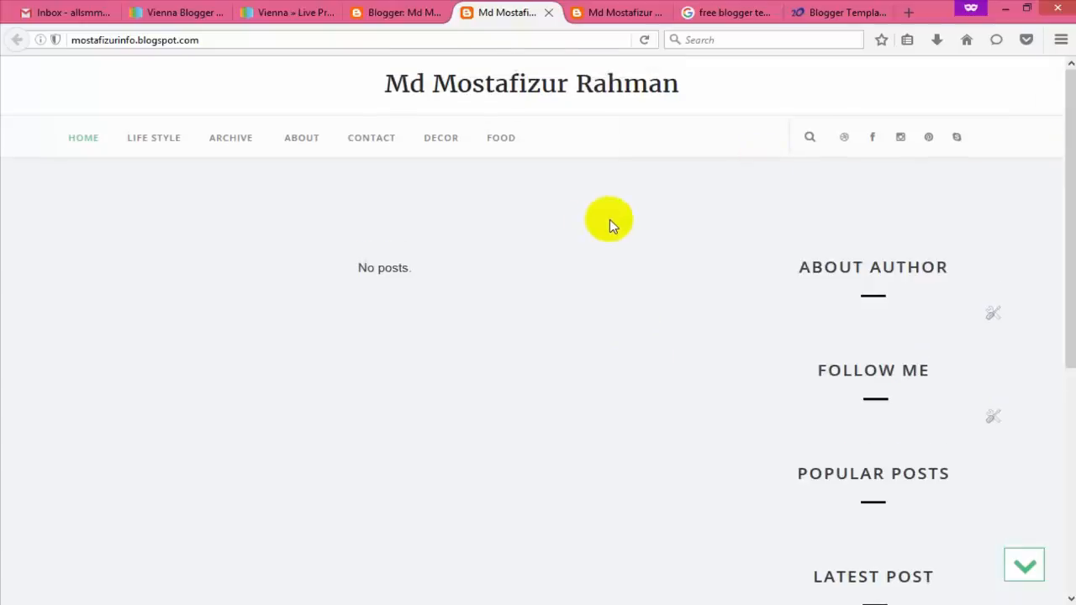